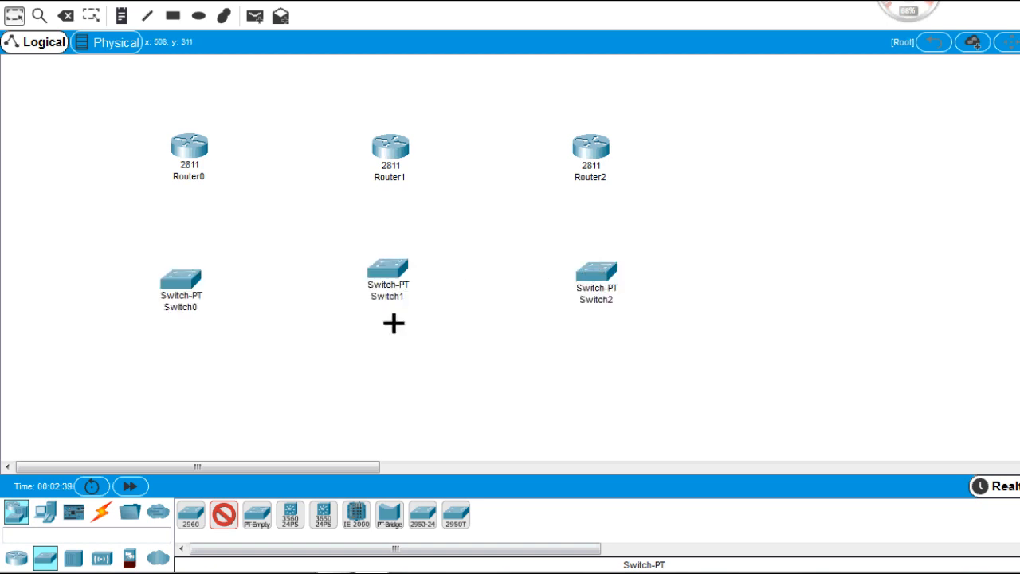
# Place six PC end devices in a row below the switches, two under each switch.
pyautogui.press('Escape')
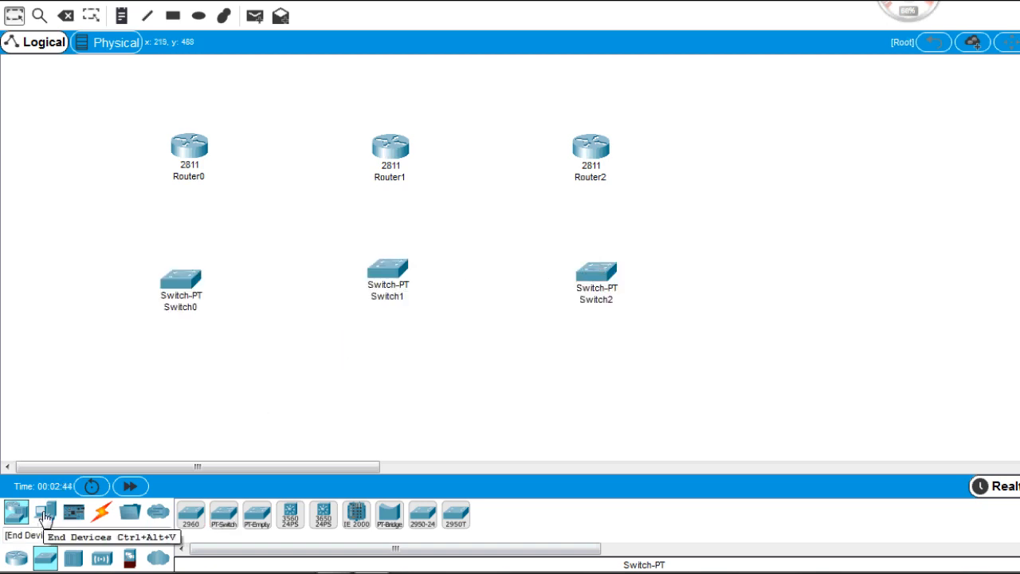
pyautogui.click(45, 517)
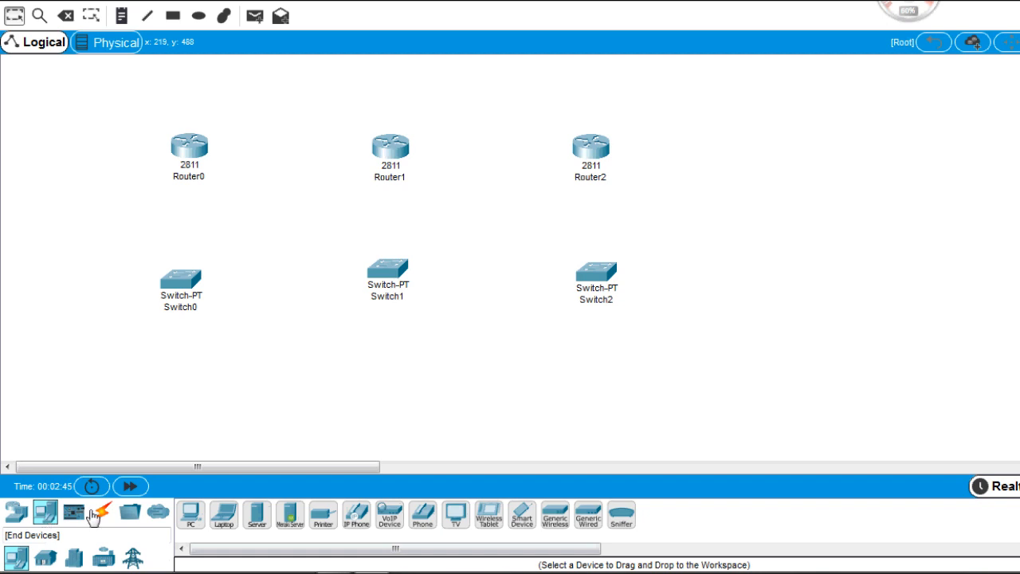
pyautogui.click(191, 514)
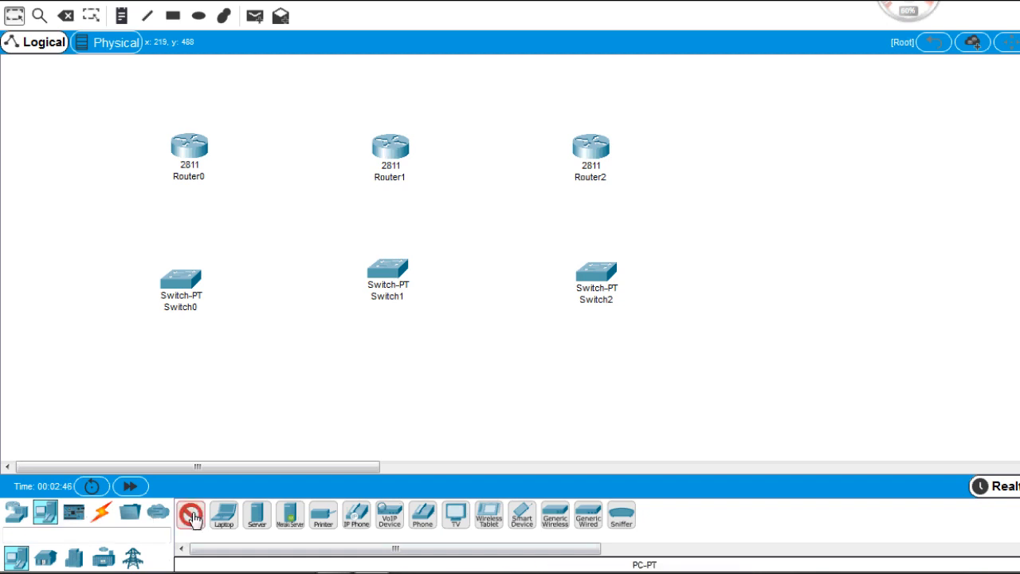
pyautogui.click(147, 385)
pyautogui.click(230, 381)
pyautogui.click(349, 378)
pyautogui.click(419, 376)
pyautogui.click(549, 373)
pyautogui.click(638, 370)
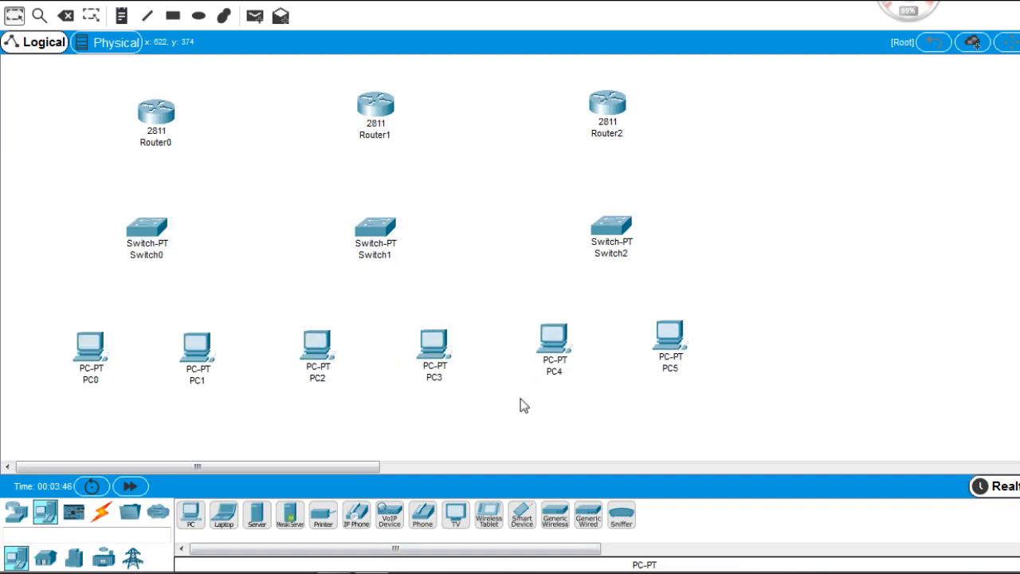
# Connect PC0's FastEthernet0 port to Switch0's FastEthernet1/1 port with a copper straight-through cable.
pyautogui.click(101, 511)
pyautogui.click(253, 522)
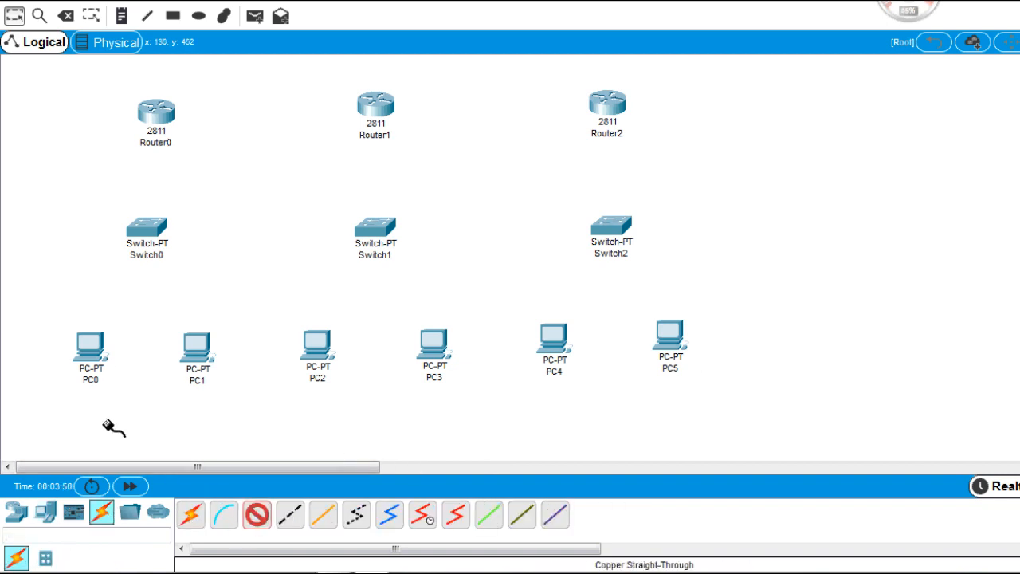
pyautogui.click(91, 344)
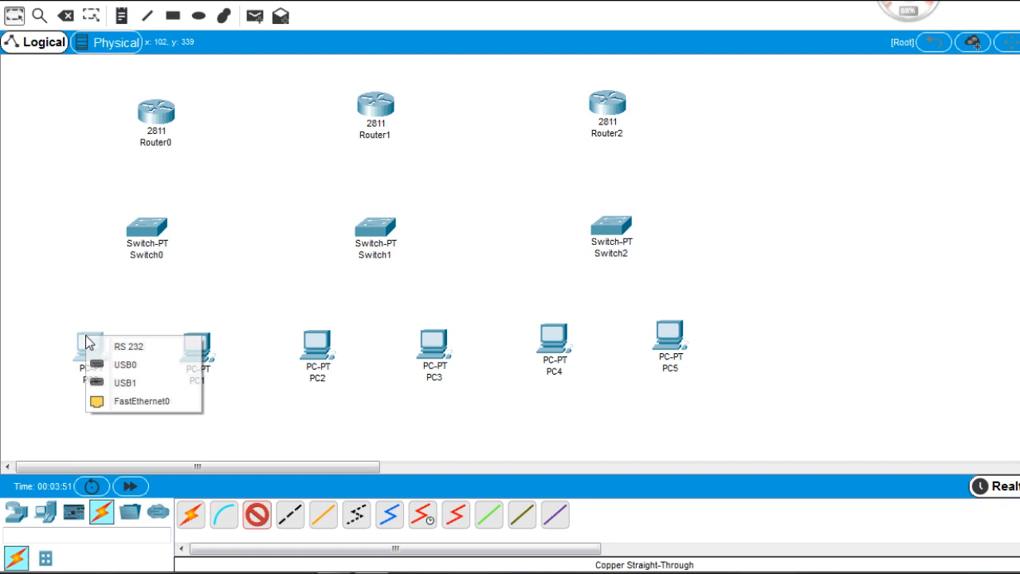
pyautogui.click(127, 402)
pyautogui.click(141, 231)
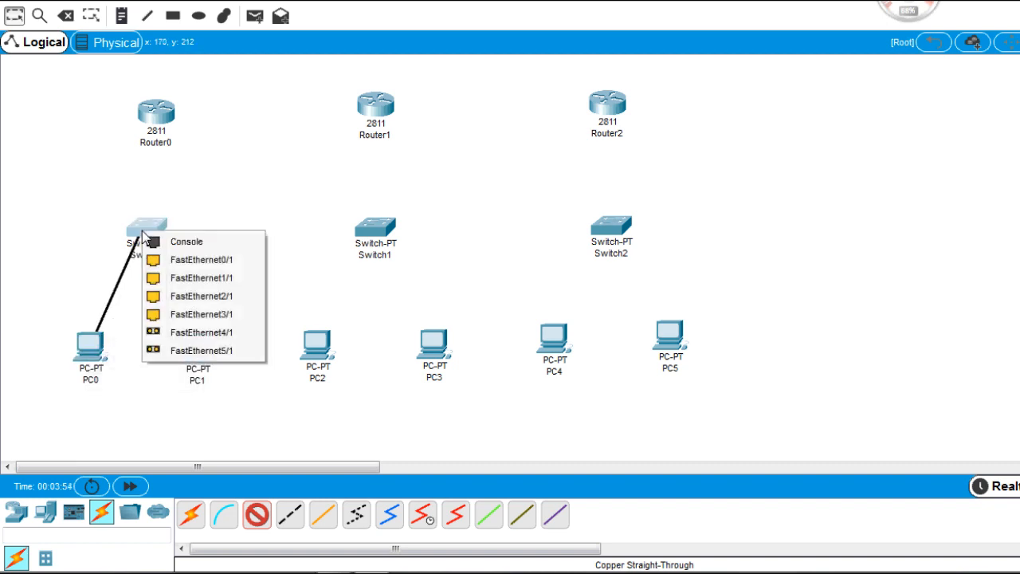
pyautogui.click(190, 279)
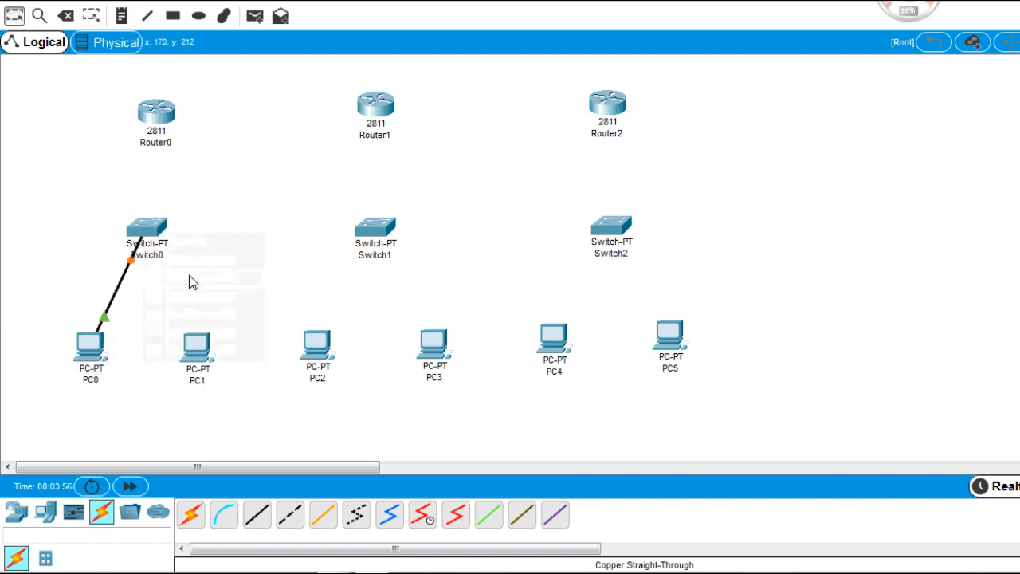
# Connect PC1's FastEthernet0 port to Switch0's FastEthernet2/1 port with a copper straight-through cable.
pyautogui.click(256, 516)
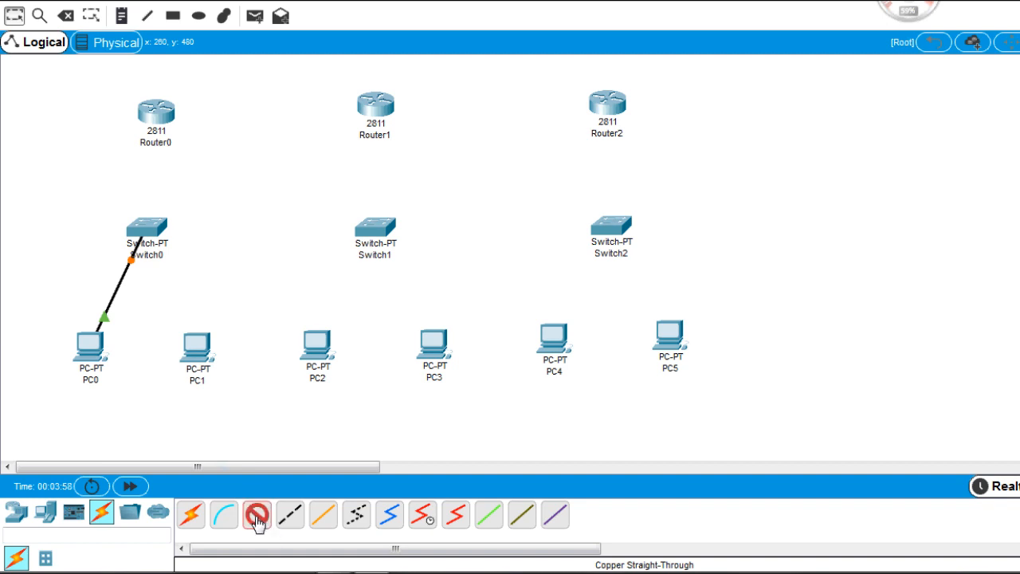
pyautogui.click(195, 348)
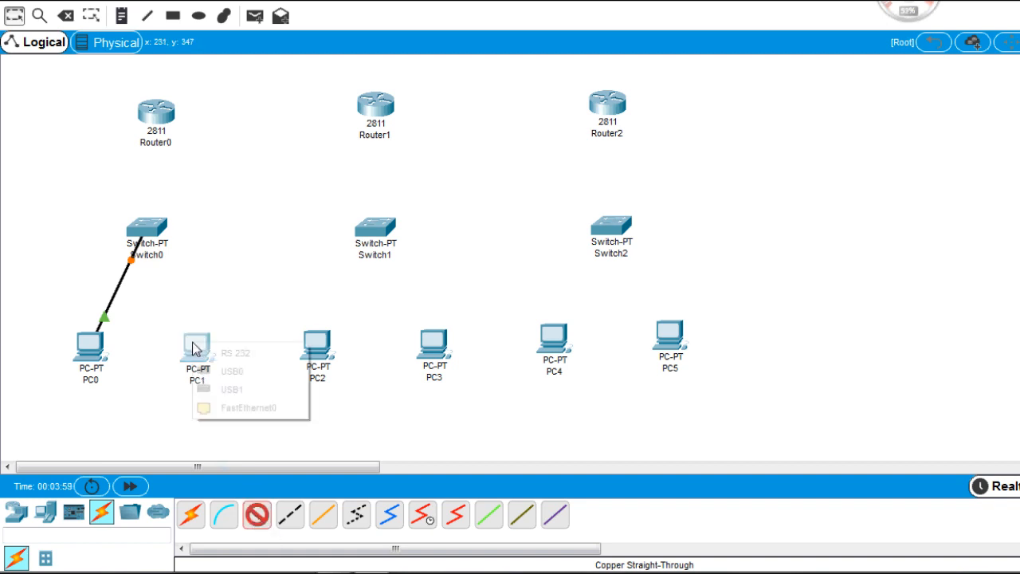
pyautogui.click(232, 407)
pyautogui.click(151, 233)
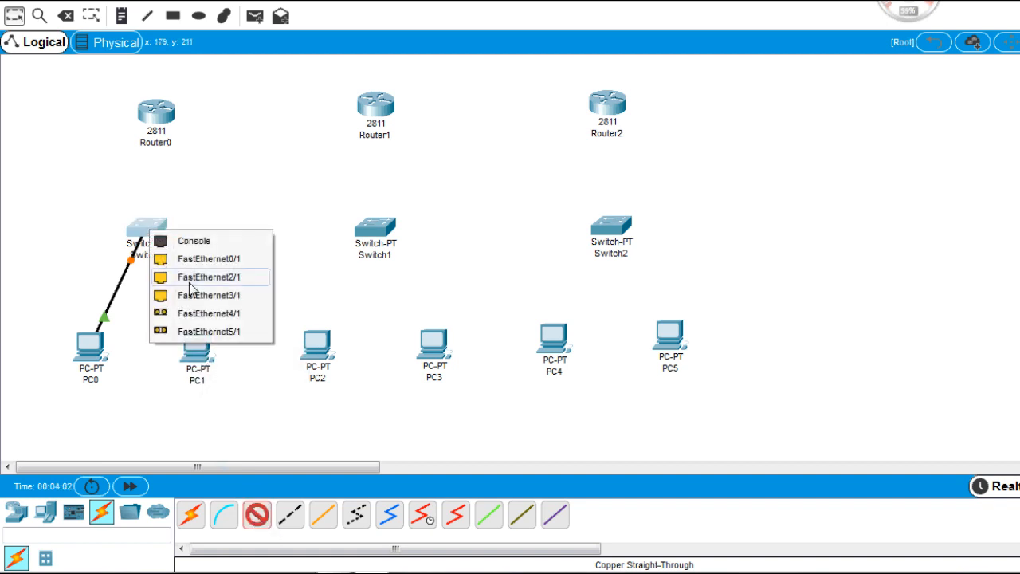
pyautogui.click(196, 279)
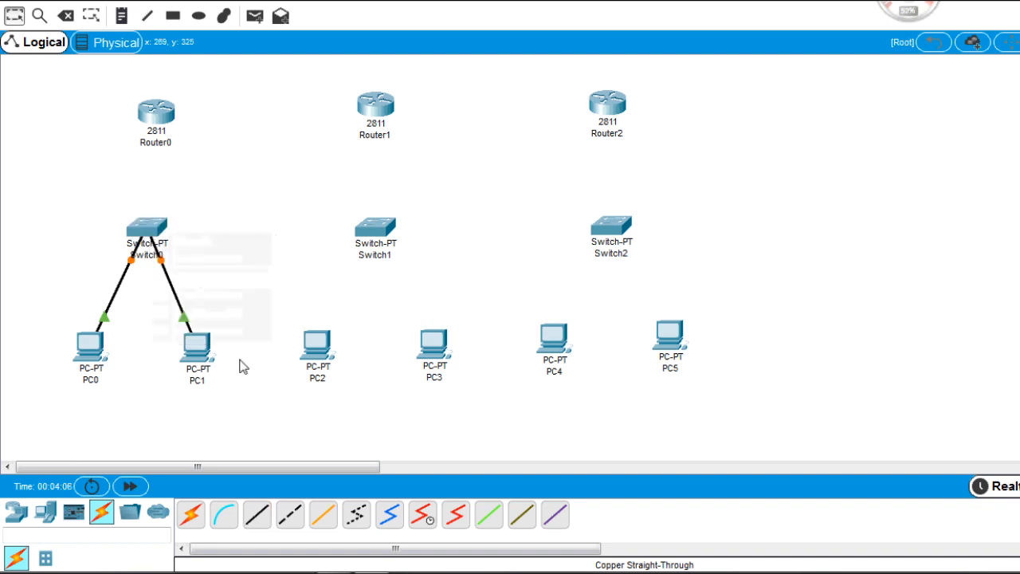
# Connect PC2's FastEthernet0 port to Switch1's FastEthernet1/1 port with a copper straight-through cable.
pyautogui.click(257, 514)
pyautogui.click(318, 355)
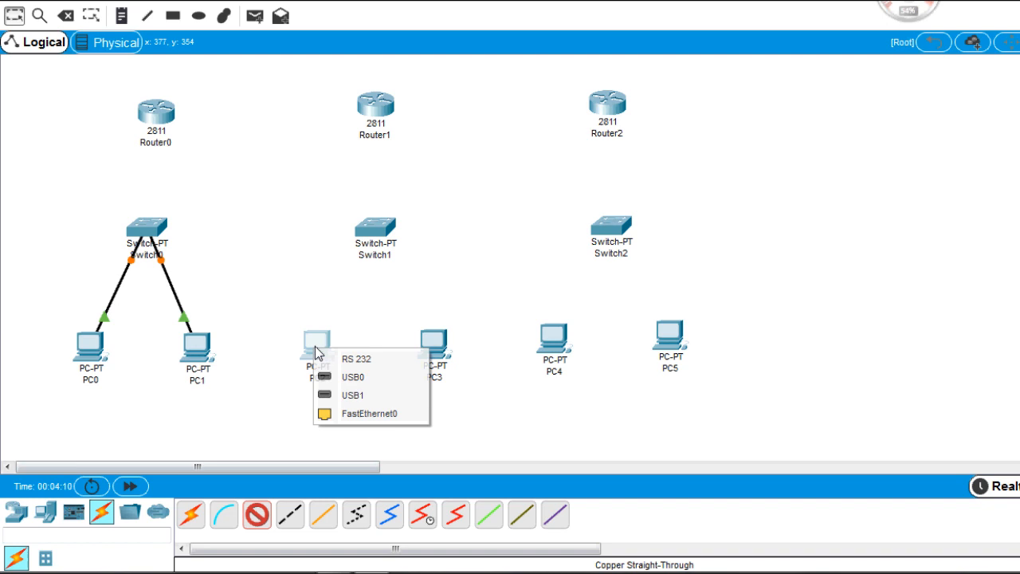
pyautogui.click(351, 414)
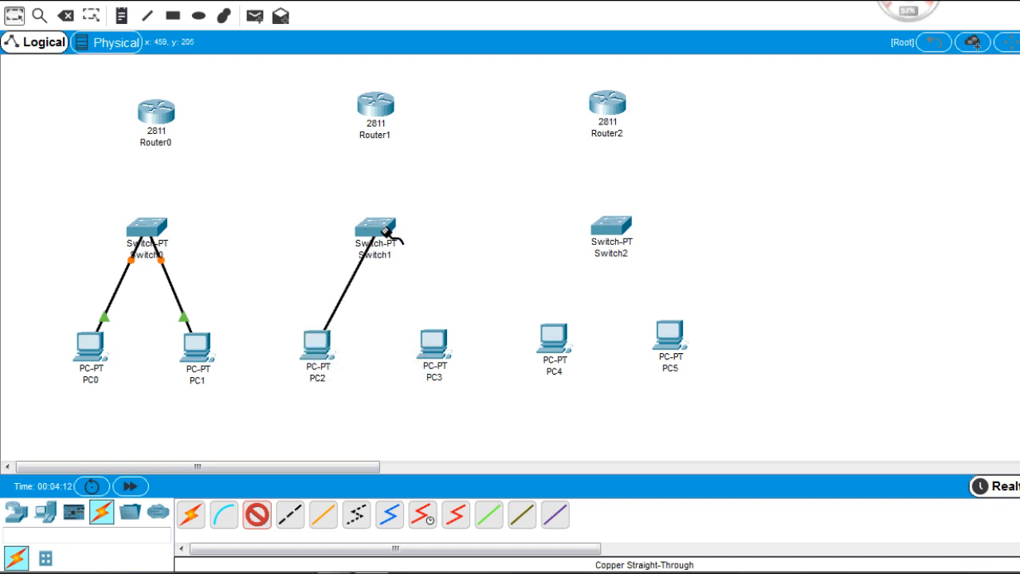
pyautogui.click(384, 231)
pyautogui.click(412, 271)
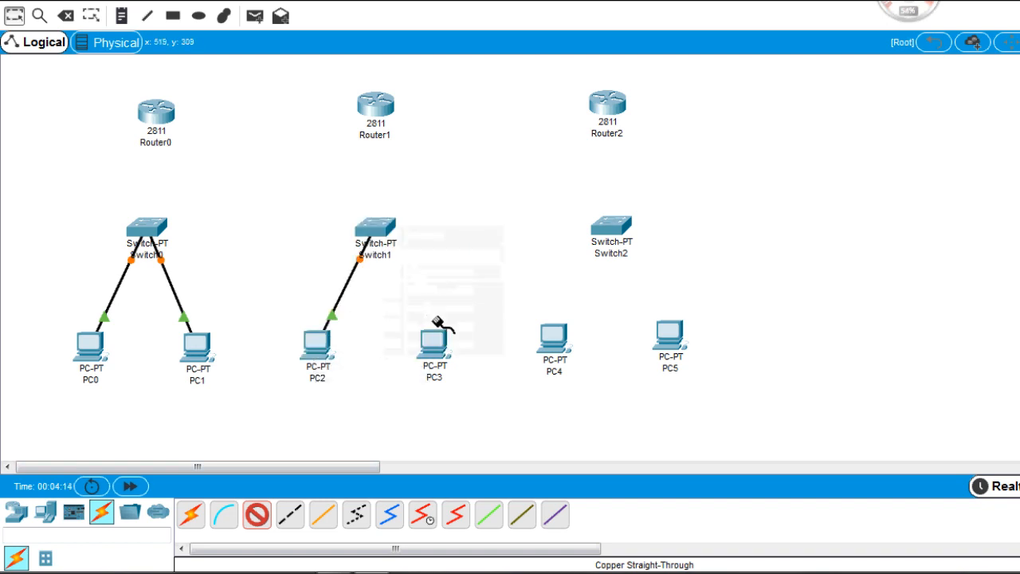
# Connect PC3's FastEthernet0 port to Switch1's FastEthernet2/1 port with a copper straight-through cable.
pyautogui.click(431, 348)
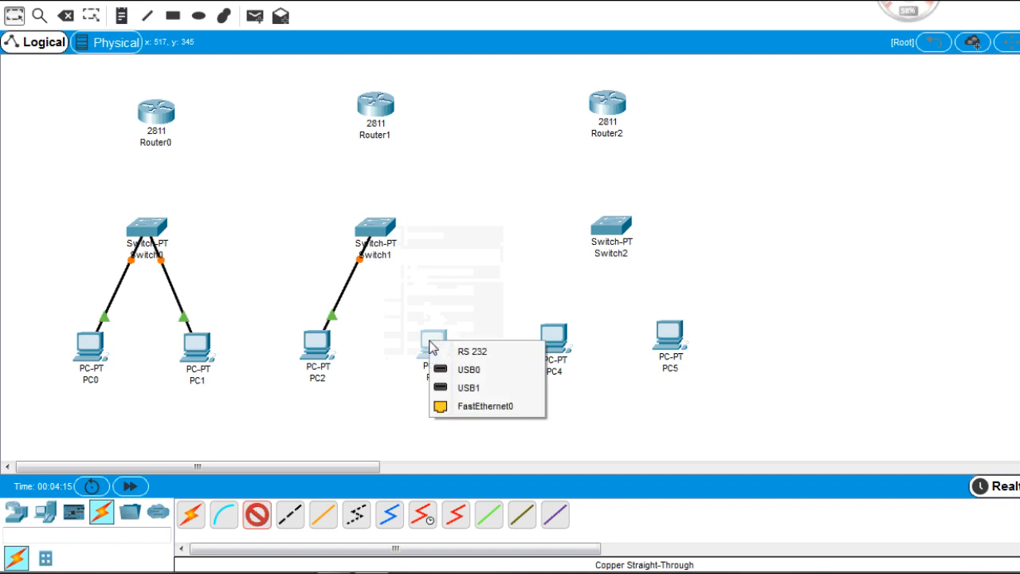
pyautogui.click(443, 406)
pyautogui.click(384, 231)
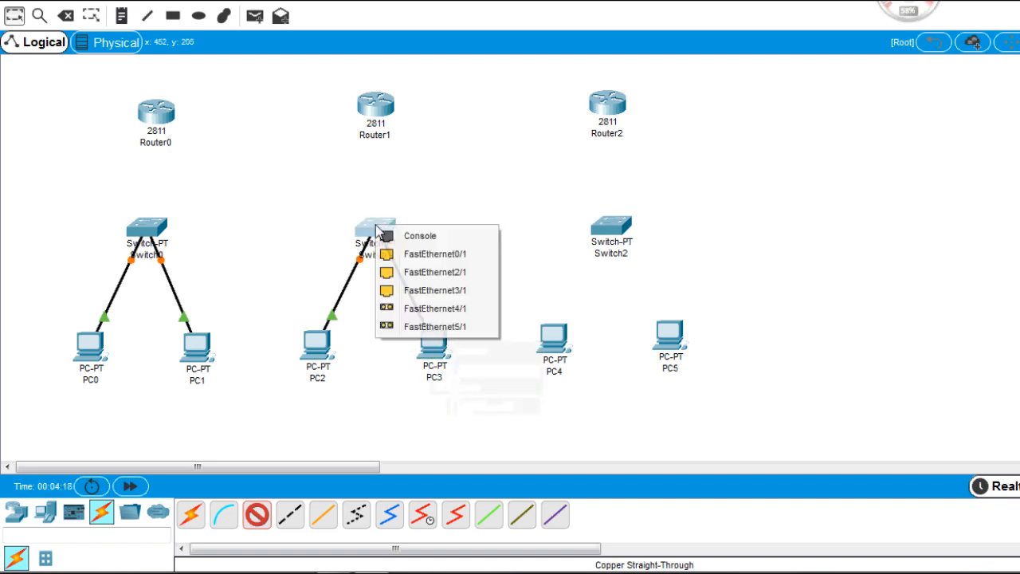
pyautogui.click(414, 277)
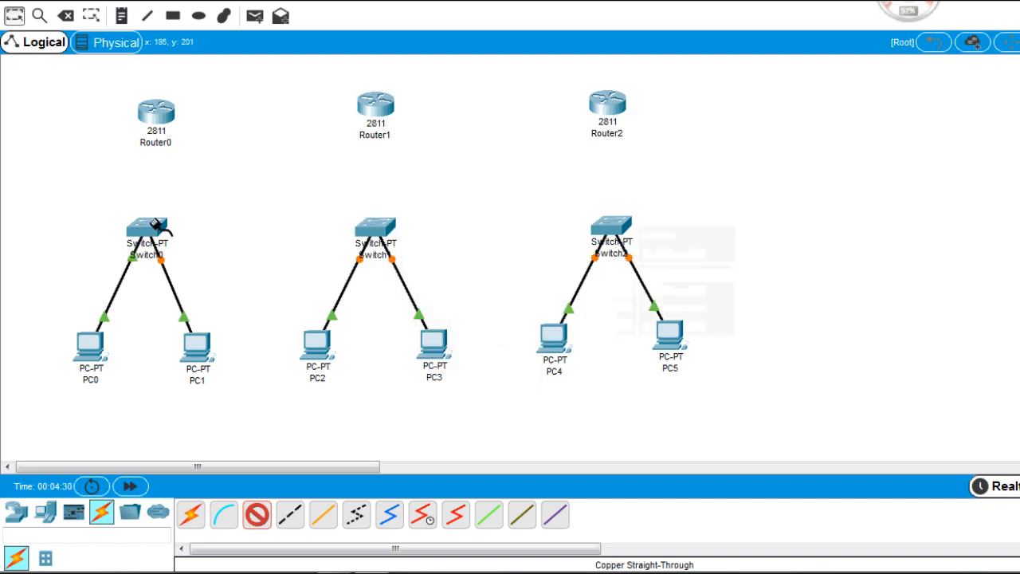
# Connect Switch0's FastEthernet0/1 port to Router0's FastEthernet0/0 port with a copper straight-through cable.
pyautogui.click(145, 227)
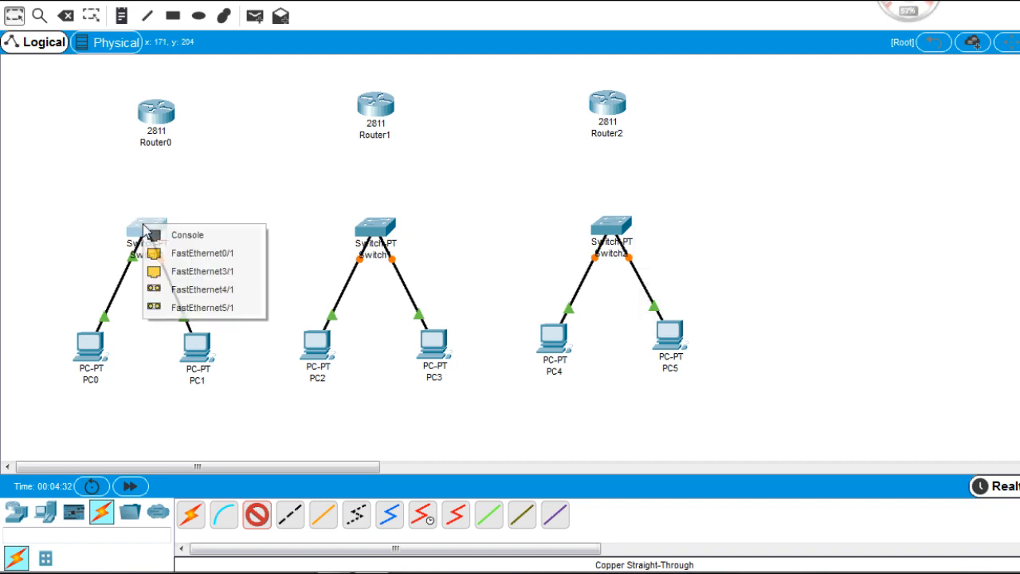
pyautogui.click(185, 253)
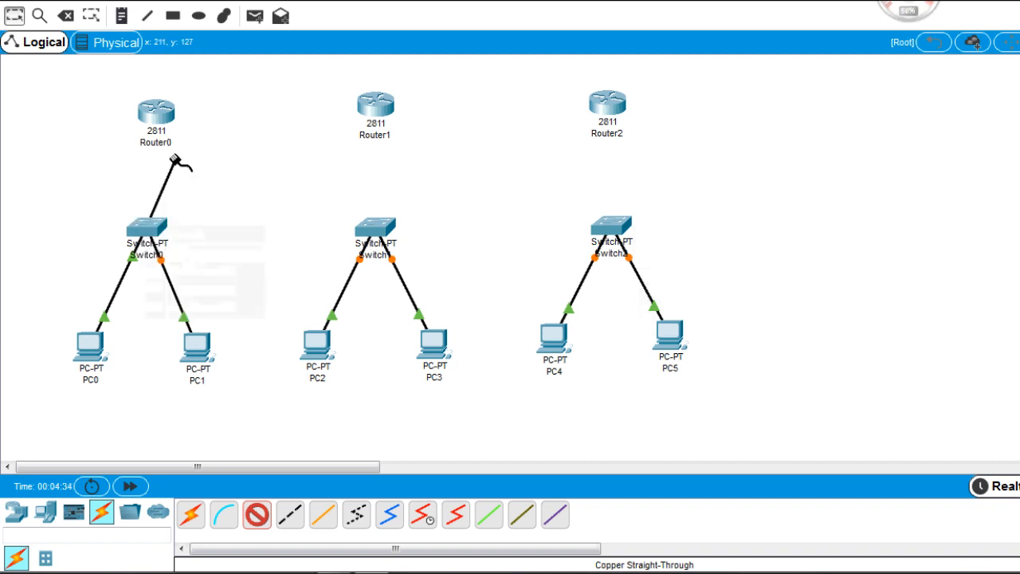
pyautogui.click(157, 116)
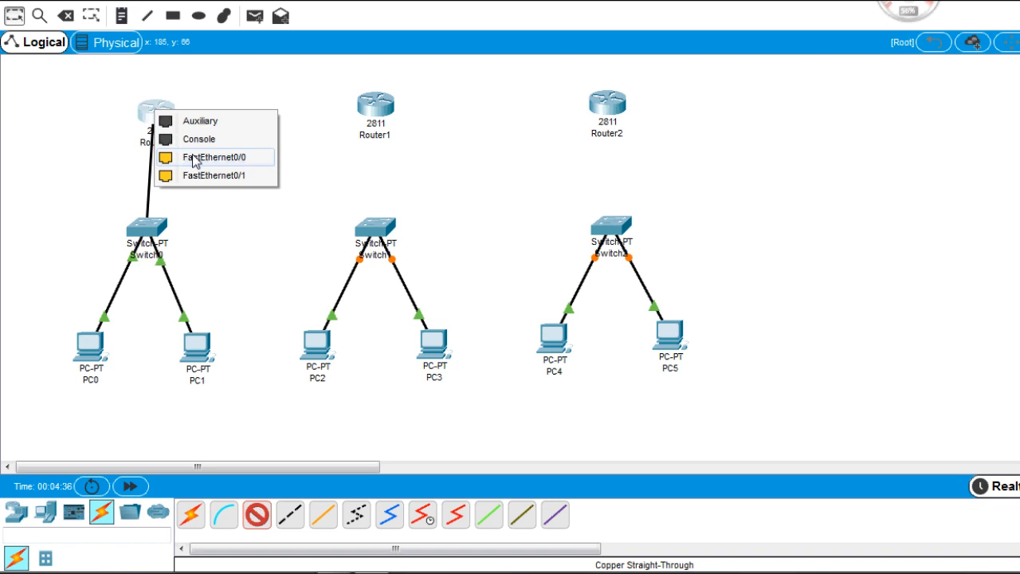
pyautogui.click(196, 157)
# Connect Switch1's FastEthernet0/1 port to a FastEthernet port on Router1 with a copper straight-through cable.
pyautogui.click(375, 226)
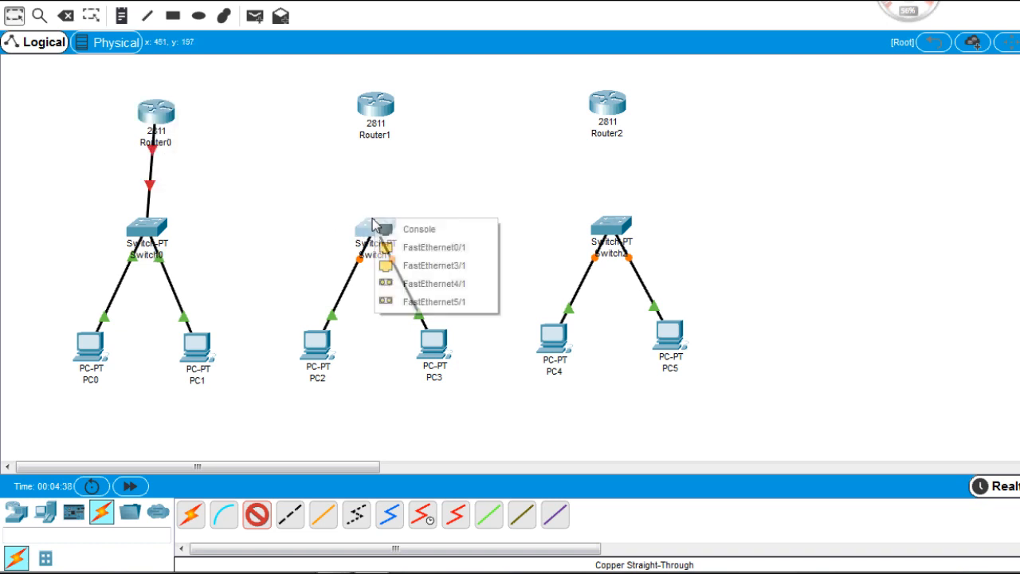
pyautogui.click(422, 253)
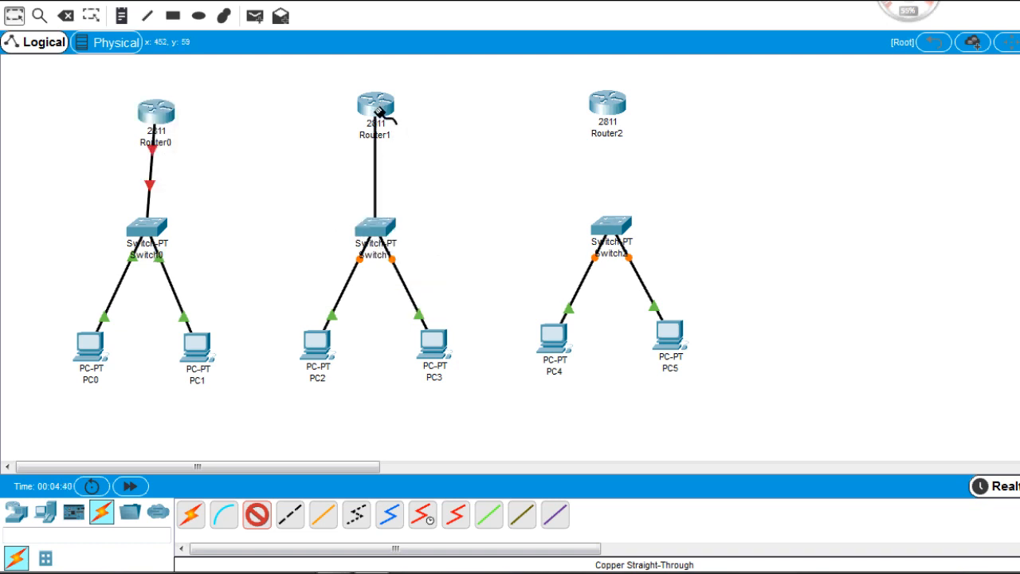
pyautogui.click(377, 109)
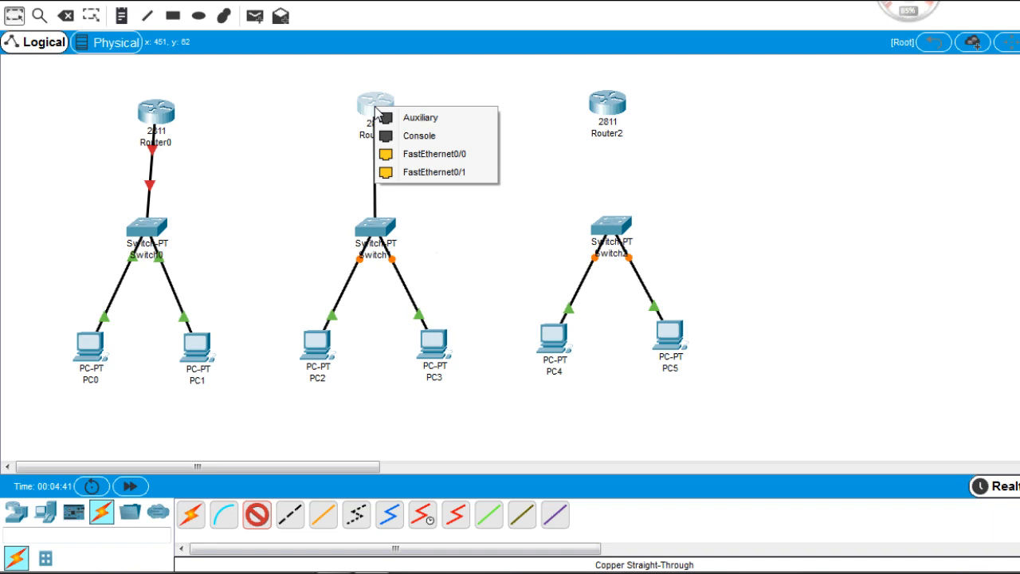
pyautogui.click(414, 162)
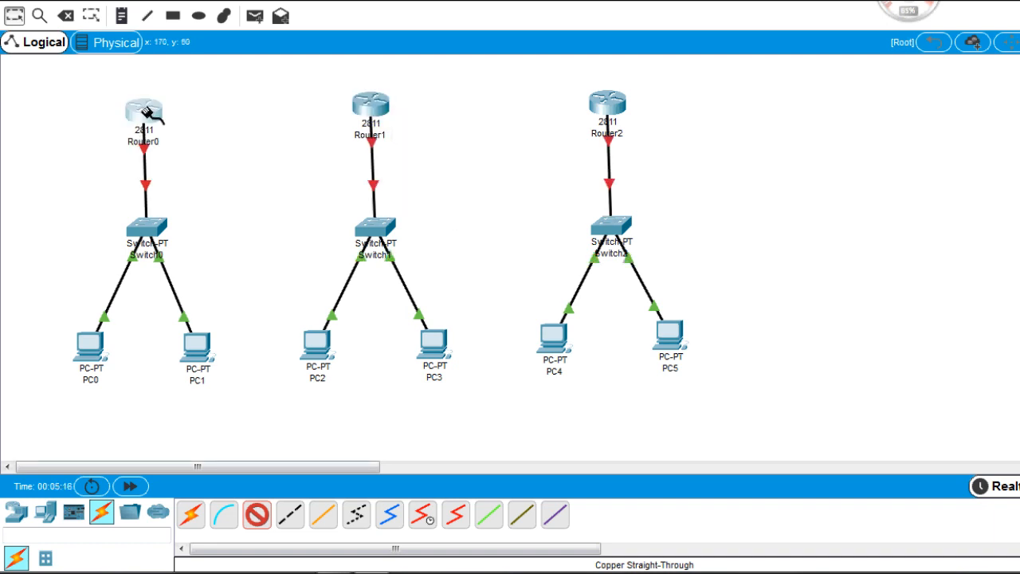
# Connect Router0's FastEthernet0/1 port to the remaining FastEthernet port on Router1 with a copper straight-through cable.
pyautogui.click(143, 110)
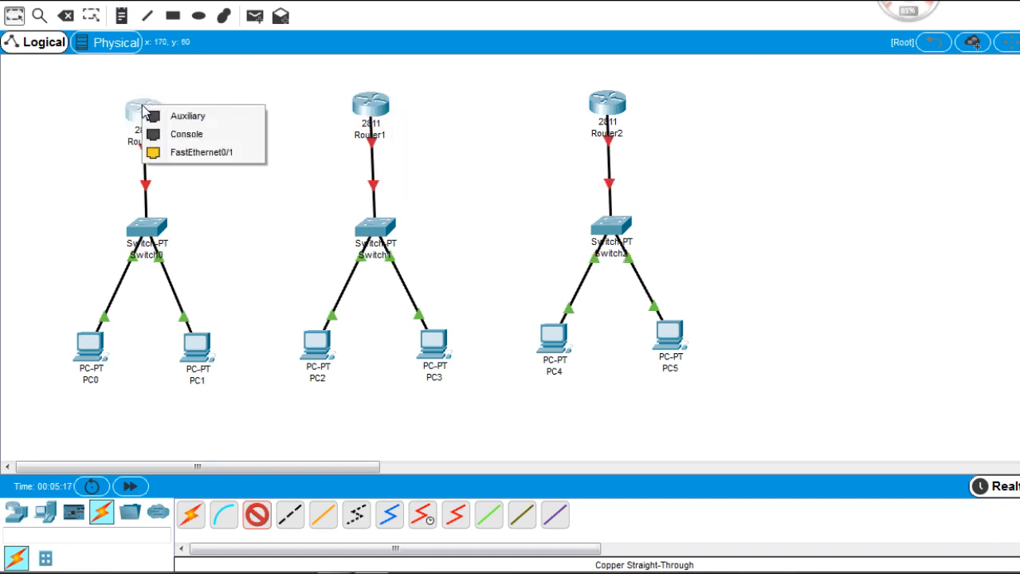
pyautogui.click(156, 151)
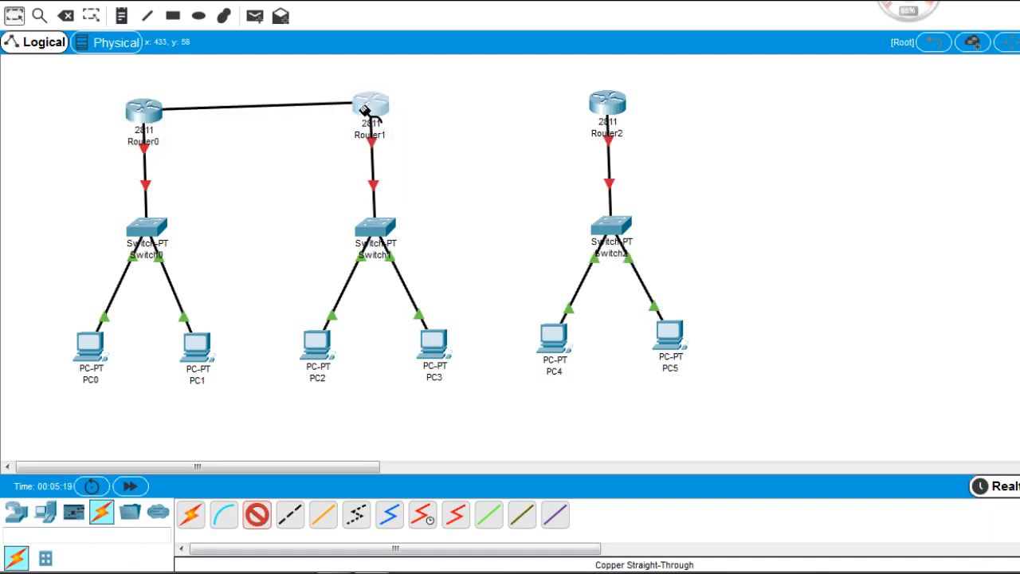
pyautogui.click(364, 109)
pyautogui.click(413, 152)
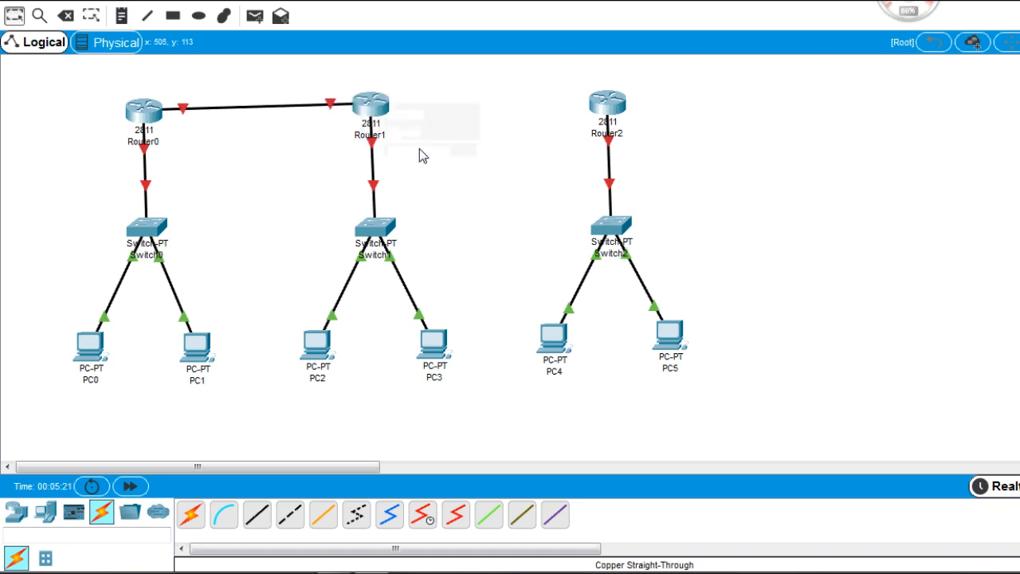
pyautogui.click(255, 518)
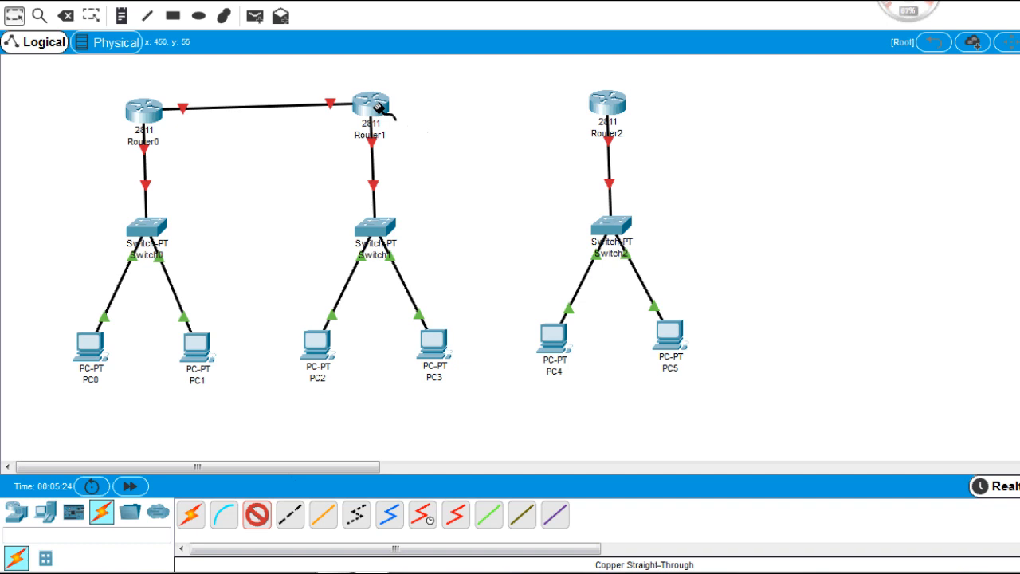
pyautogui.click(378, 105)
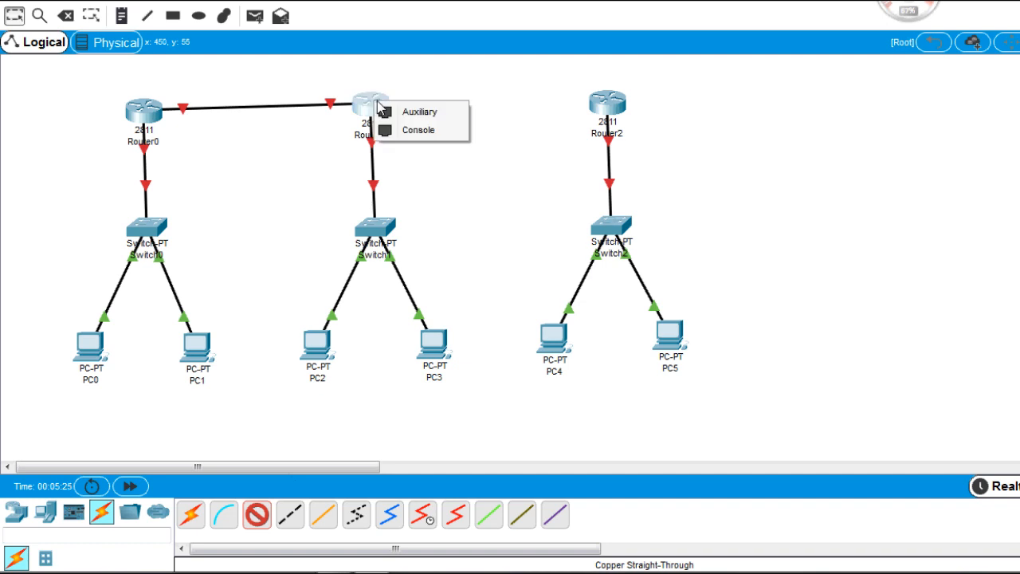
pyautogui.click(429, 131)
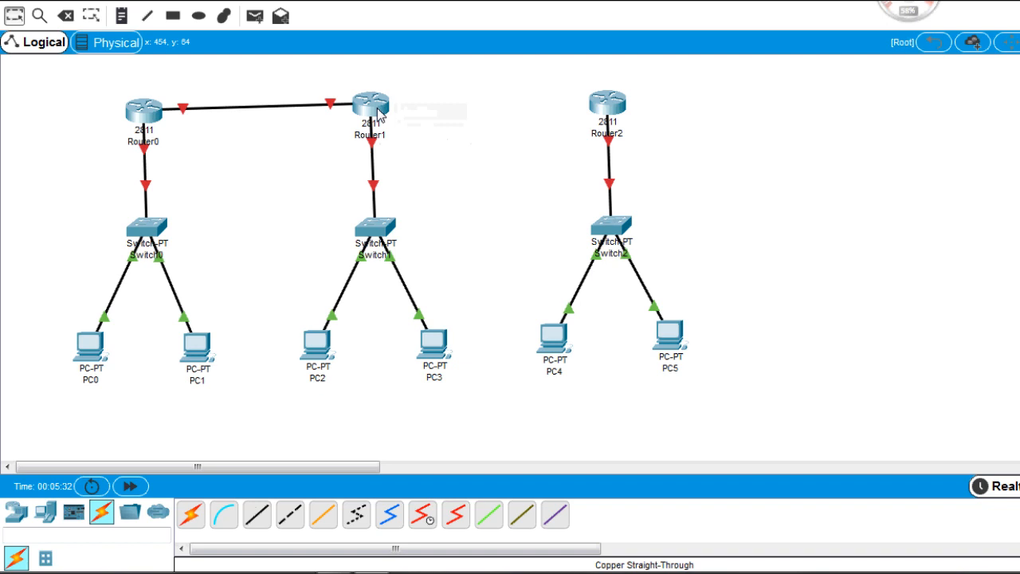
# Power off Router1 and install an NM-2FE2W module in its large empty network module slot.
pyautogui.click(377, 113)
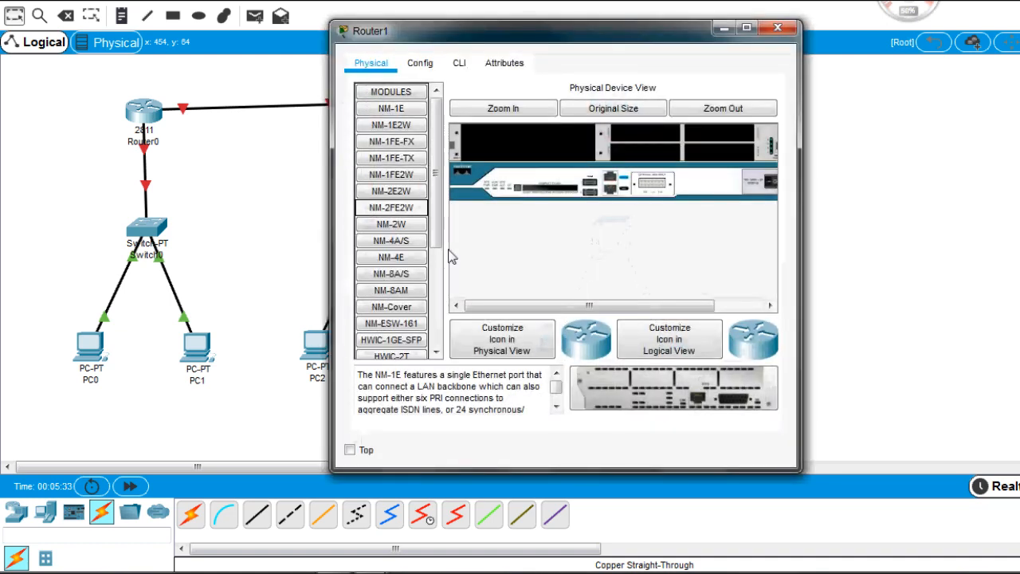
pyautogui.moveTo(502, 310); pyautogui.dragTo(535, 309)
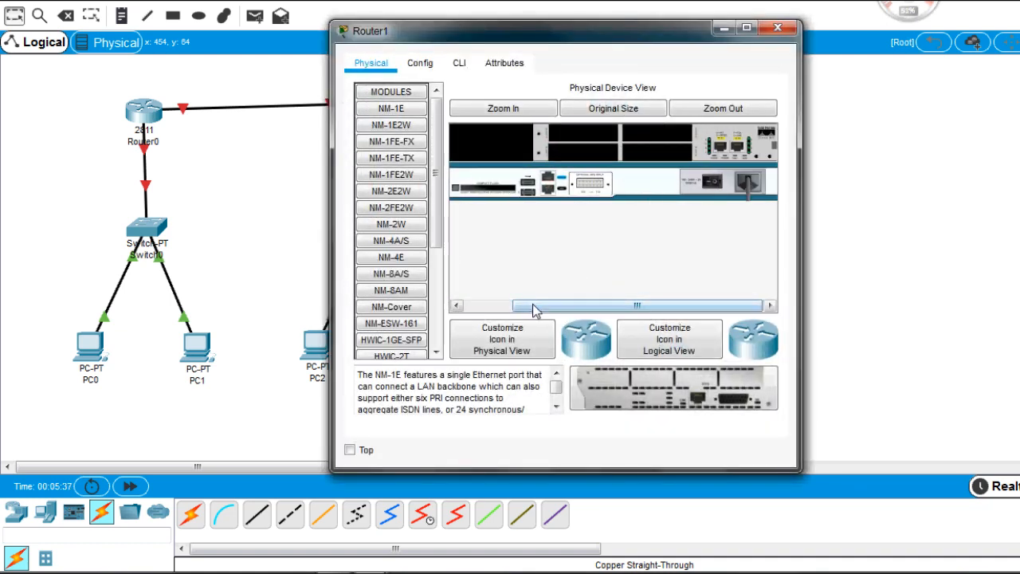
pyautogui.moveTo(534, 309); pyautogui.dragTo(517, 309)
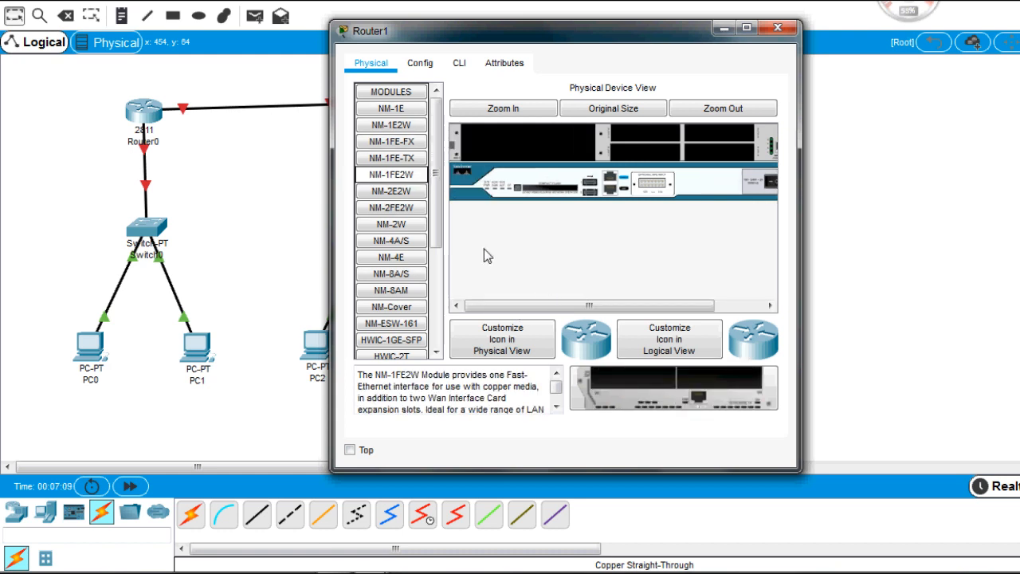
pyautogui.click(407, 200)
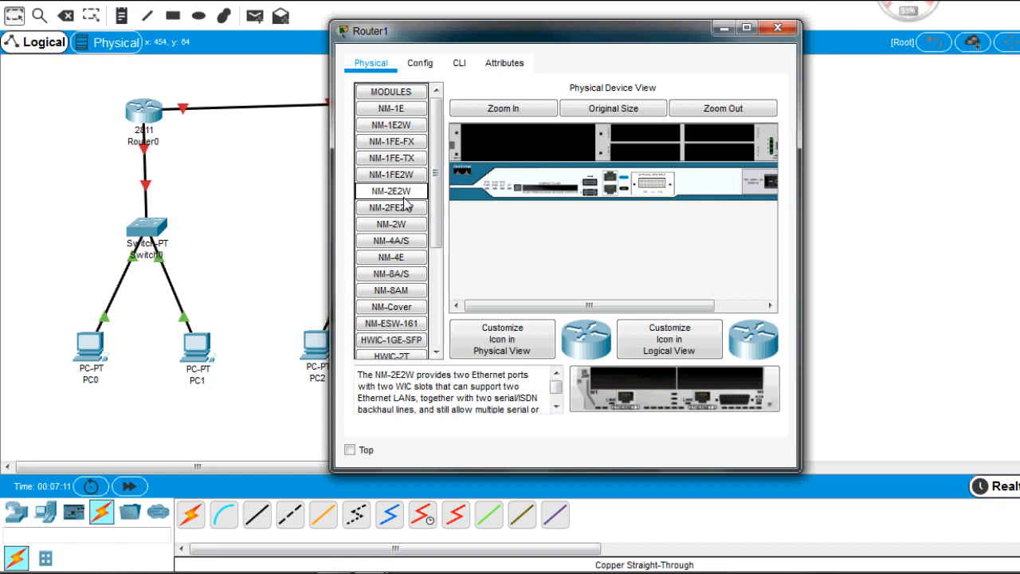
pyautogui.click(406, 208)
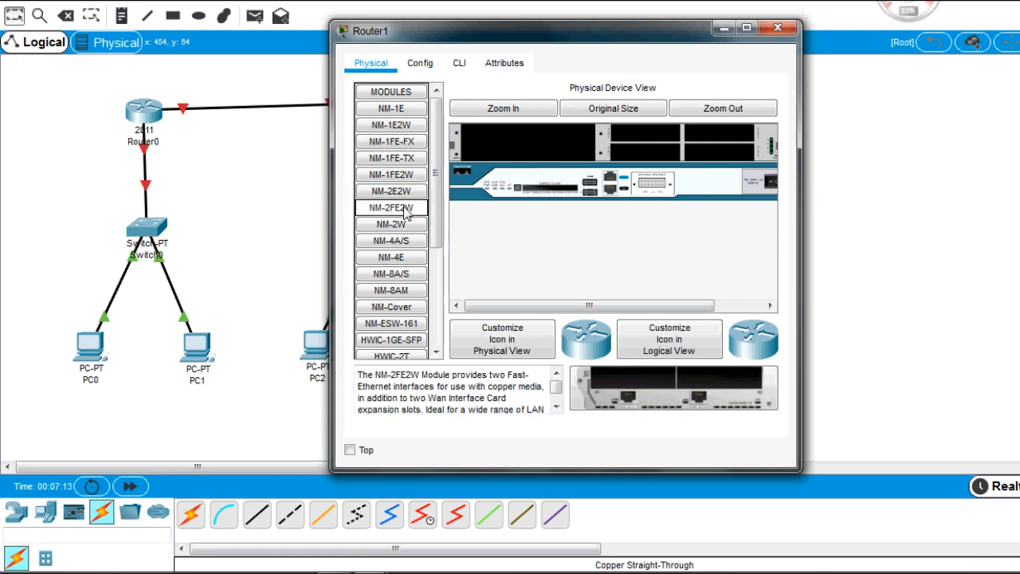
pyautogui.moveTo(406, 208); pyautogui.dragTo(538, 152)
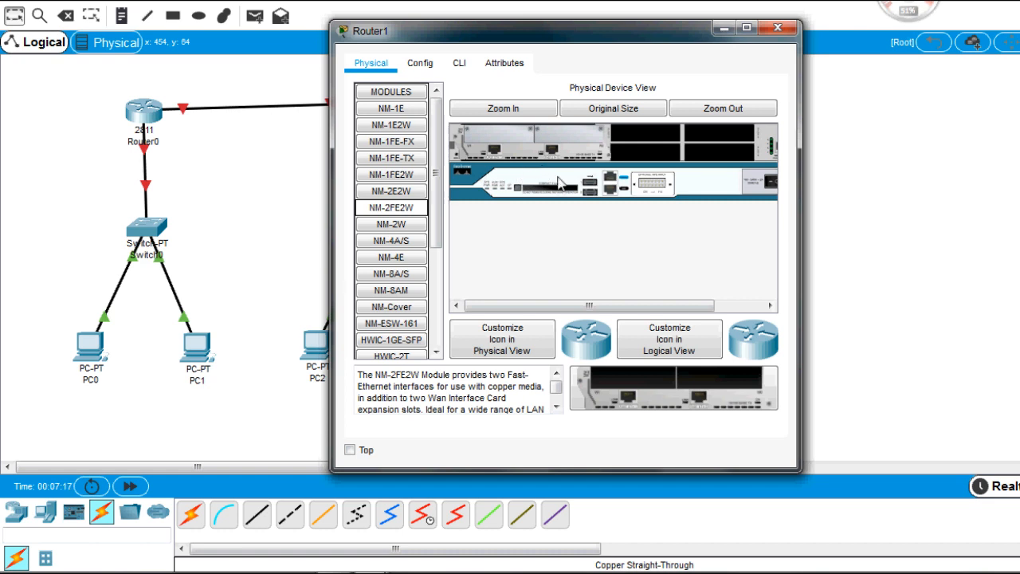
# Switch Router1's power back on and close its device window.
pyautogui.moveTo(523, 307); pyautogui.dragTo(592, 311)
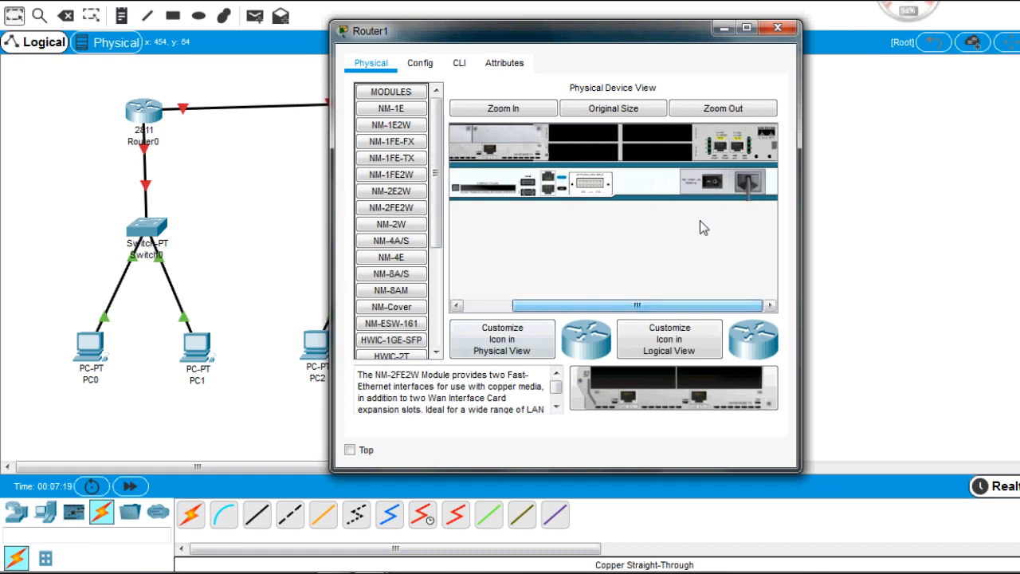
pyautogui.click(712, 183)
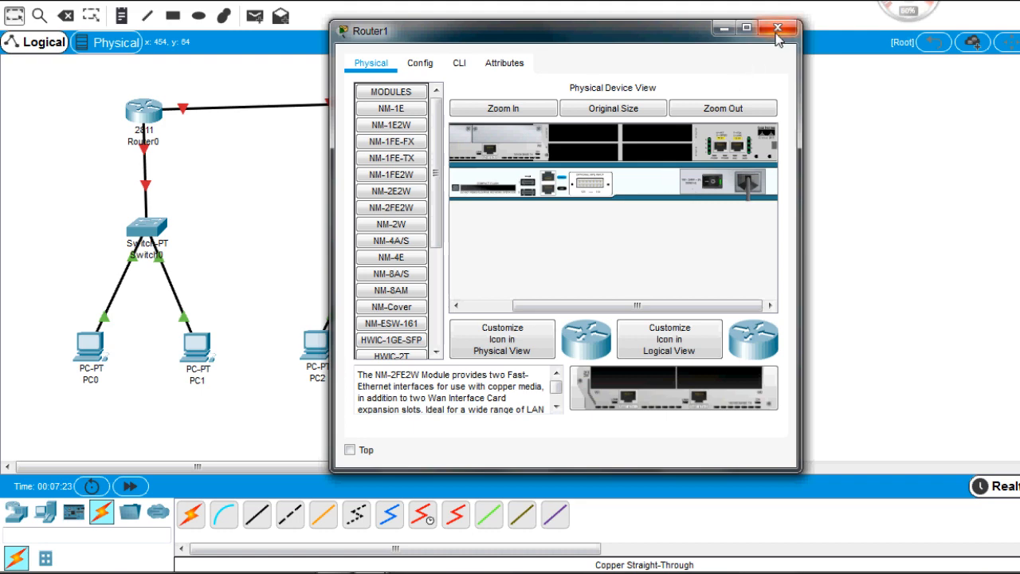
pyautogui.click(777, 30)
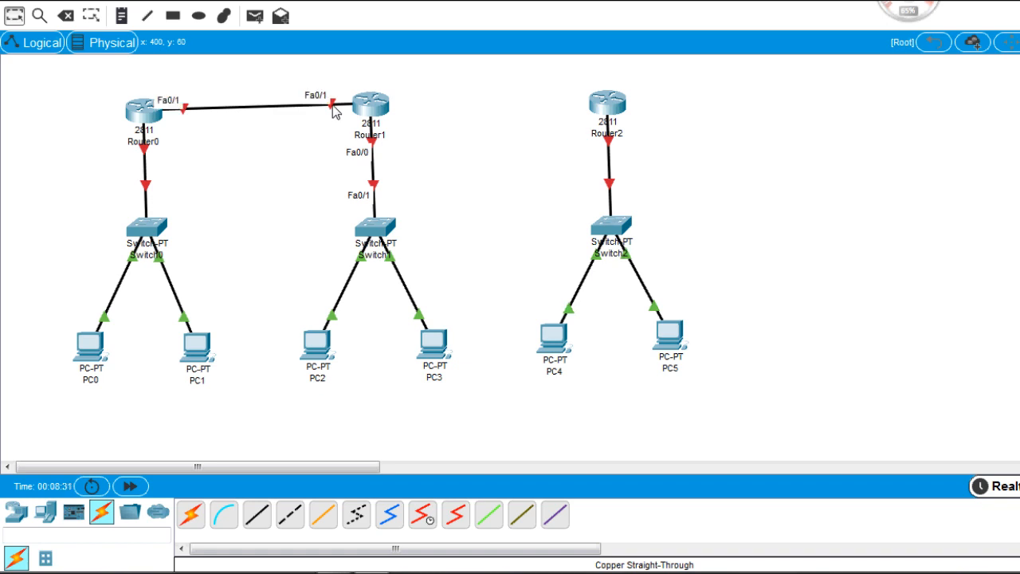
# Connect Router1's FastEthernet1/0 port to Router2's FastEthernet0/1 port with a copper straight-through cable.
pyautogui.moveTo(383, 109)
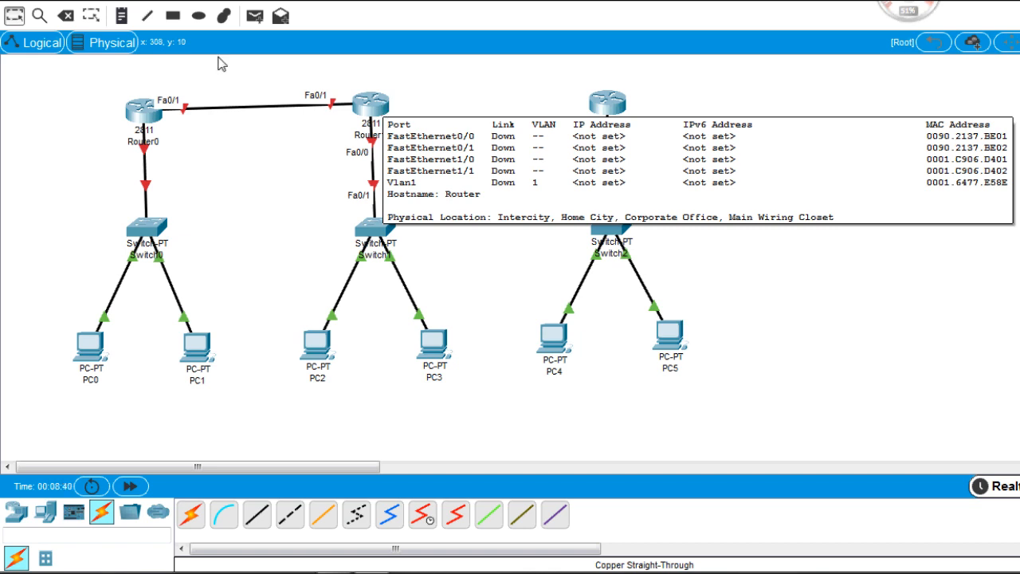
pyautogui.click(256, 514)
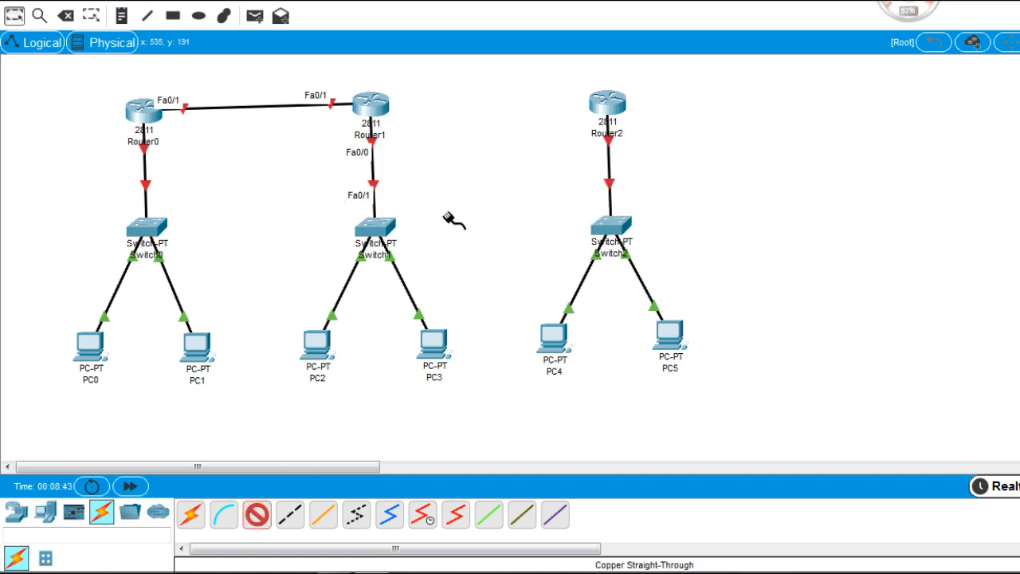
pyautogui.click(371, 108)
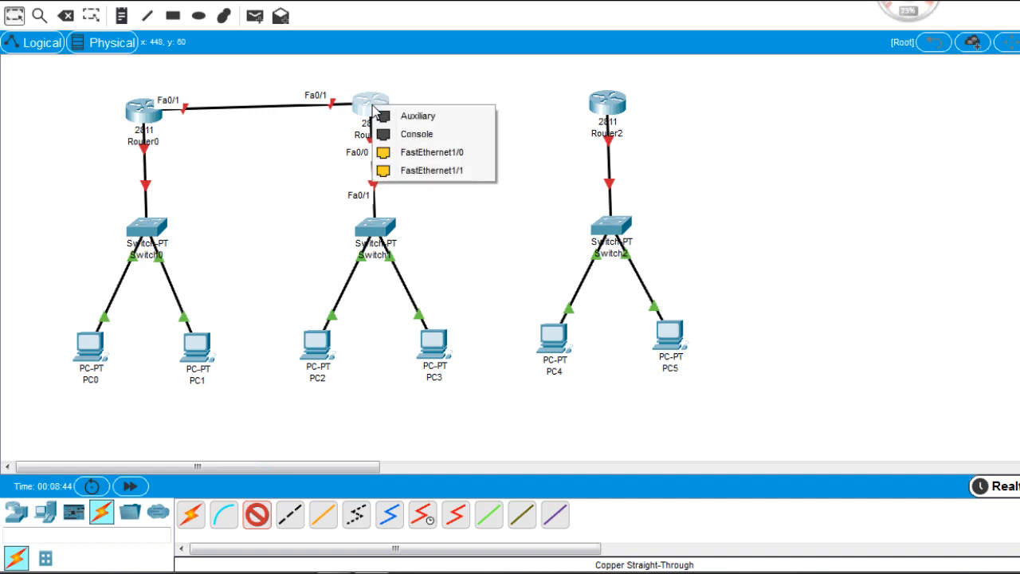
pyautogui.click(438, 155)
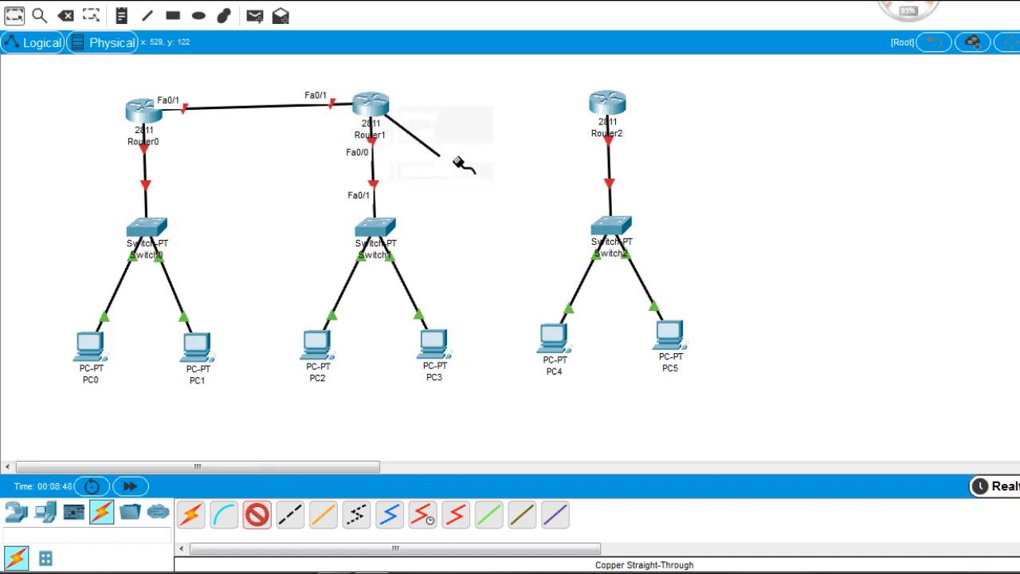
pyautogui.click(604, 103)
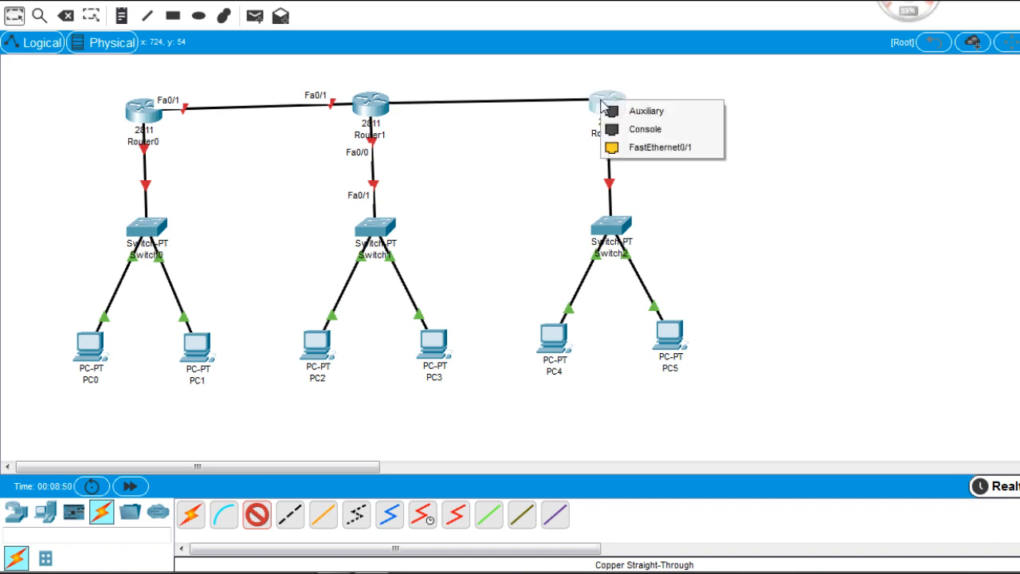
pyautogui.click(645, 148)
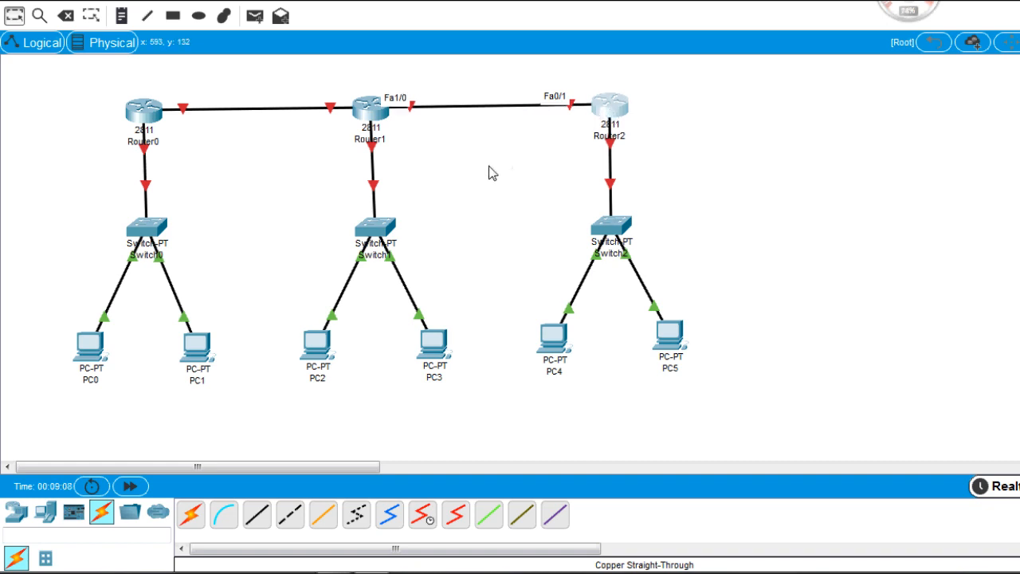
# Add network address notes 192.168.1.0, 192.168.2.0 and 192.168.3.0 beneath the three PC pairs.
pyautogui.click(122, 15)
pyautogui.write('1')
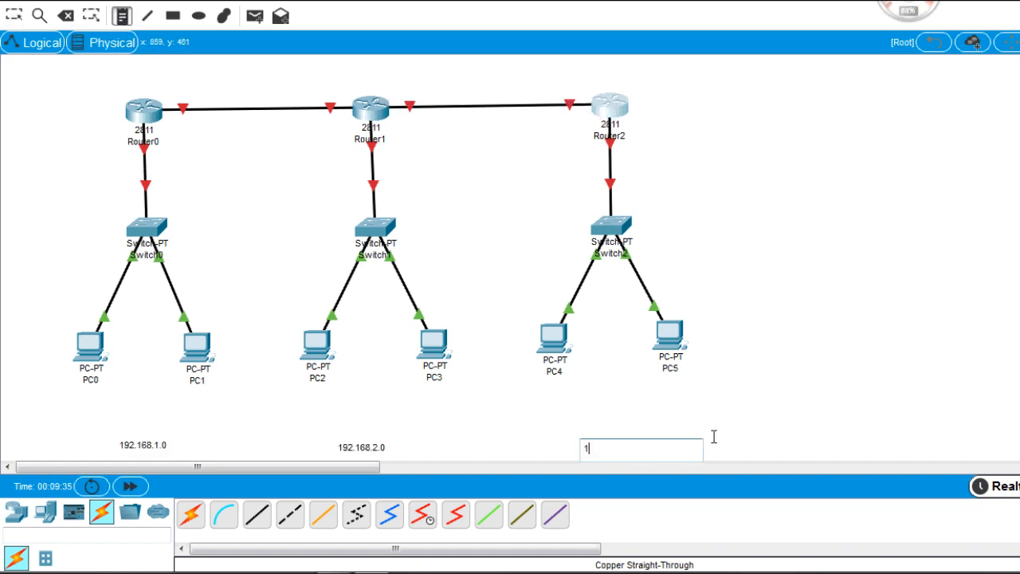
pyautogui.write('92.168.3.0')
pyautogui.press('Escape')
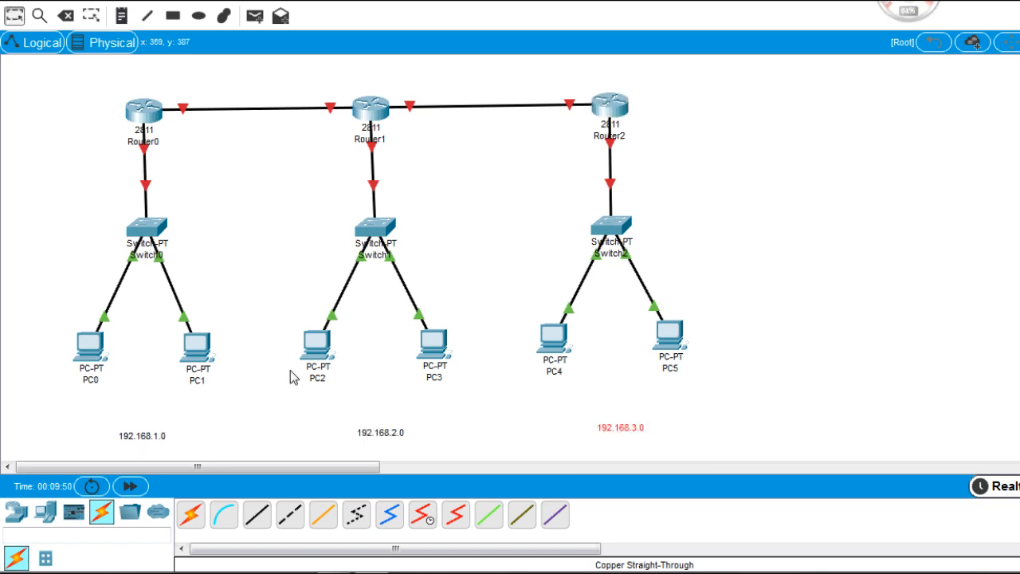
# Draw a green-filled rectangle around Router0, Switch0, PC0 and PC1.
pyautogui.click(171, 19)
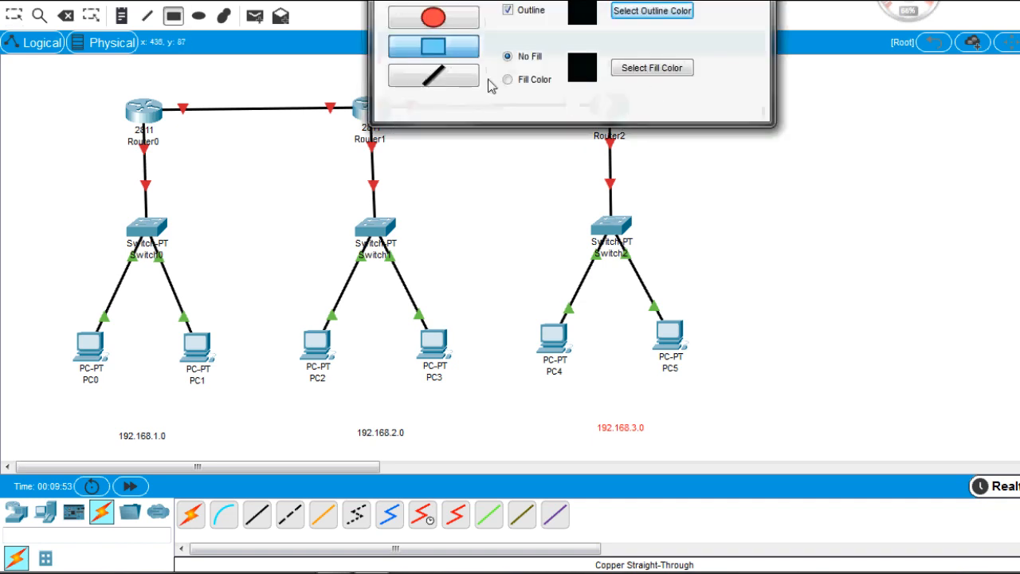
pyautogui.click(519, 83)
pyautogui.click(639, 70)
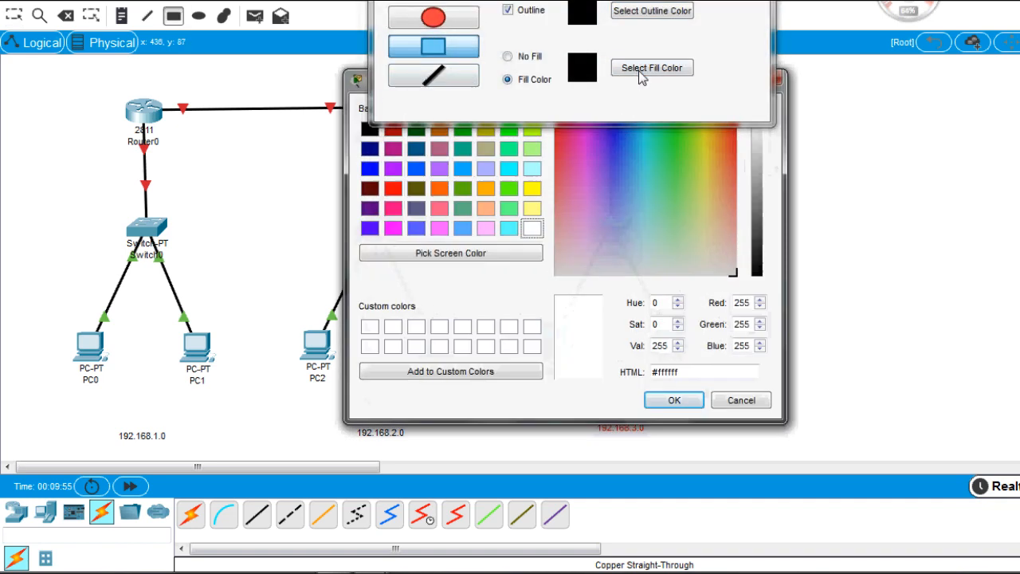
pyautogui.click(508, 188)
pyautogui.click(676, 401)
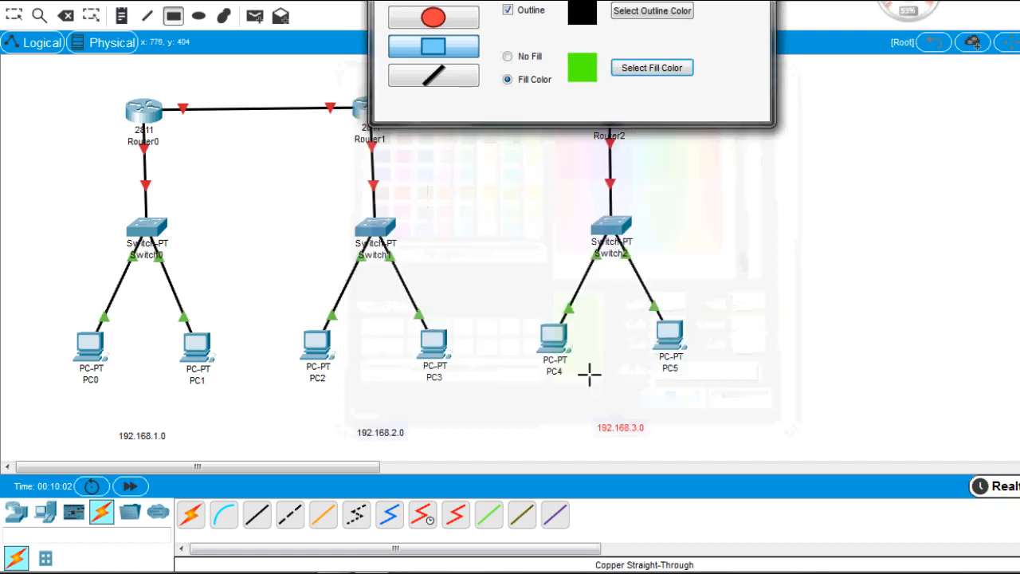
pyautogui.moveTo(41, 81); pyautogui.dragTo(244, 424)
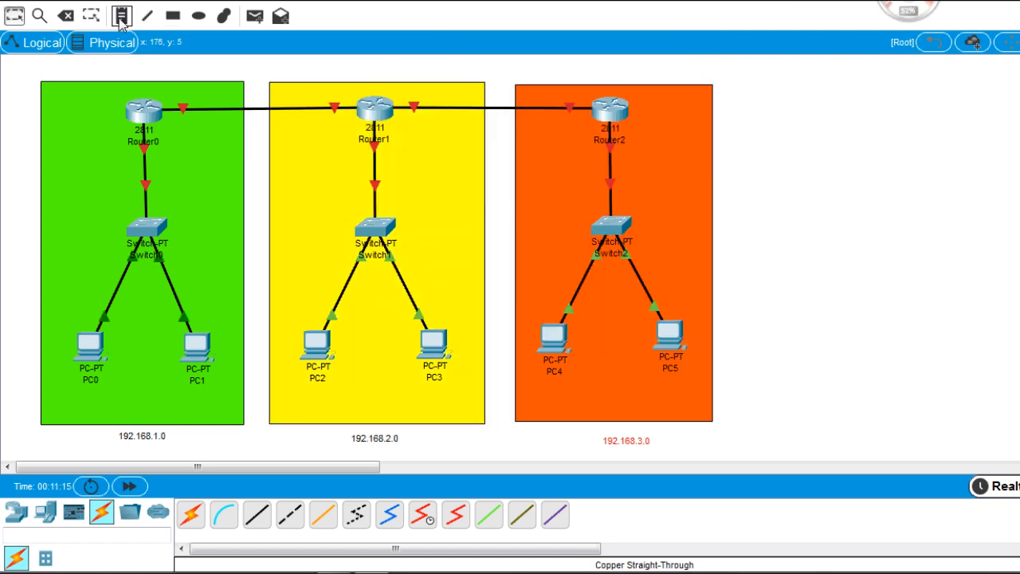
# Place a note reading 192.168.1.2 below PC0.
pyautogui.click(121, 15)
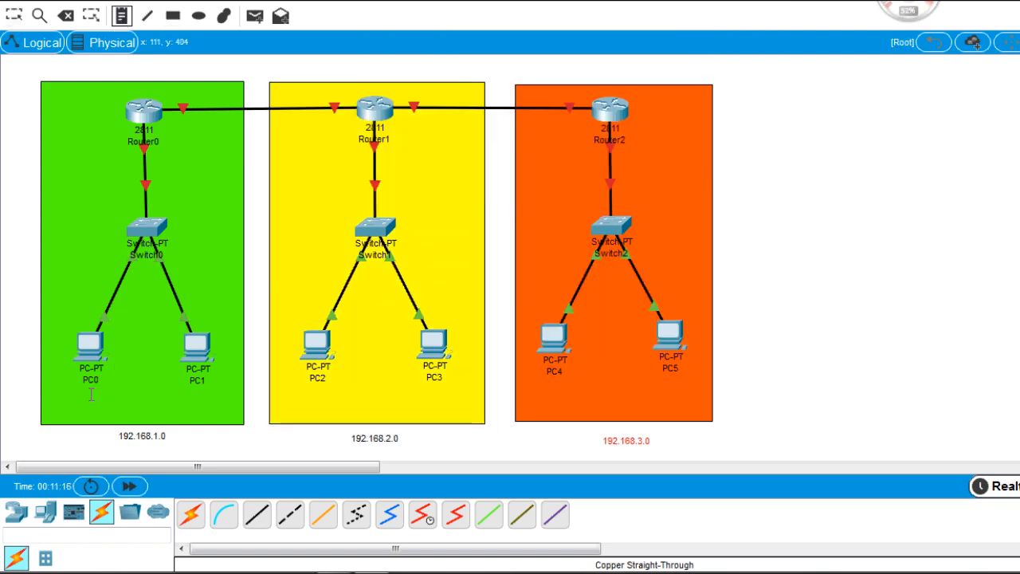
pyautogui.click(67, 404)
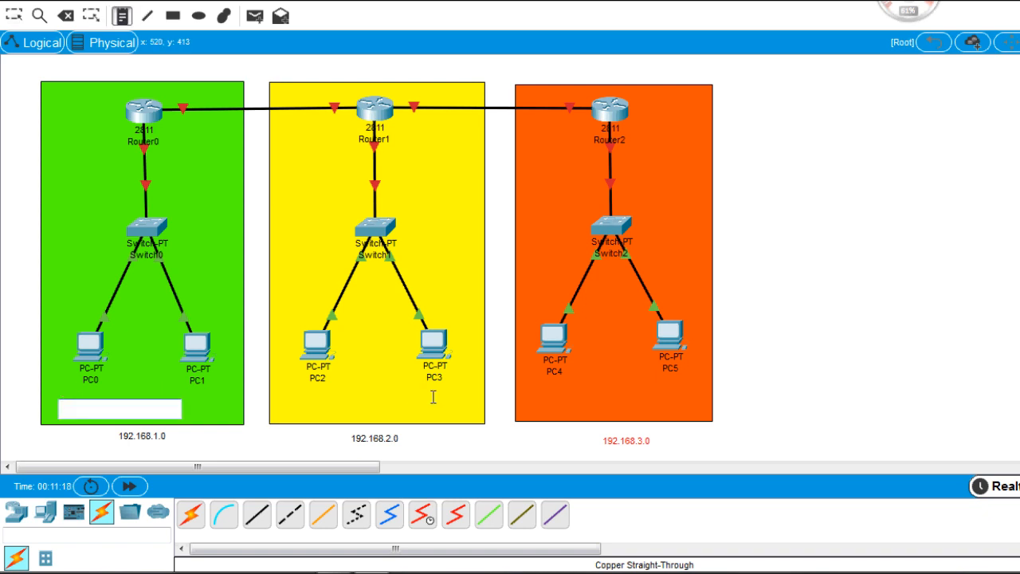
pyautogui.write('192.168.1')
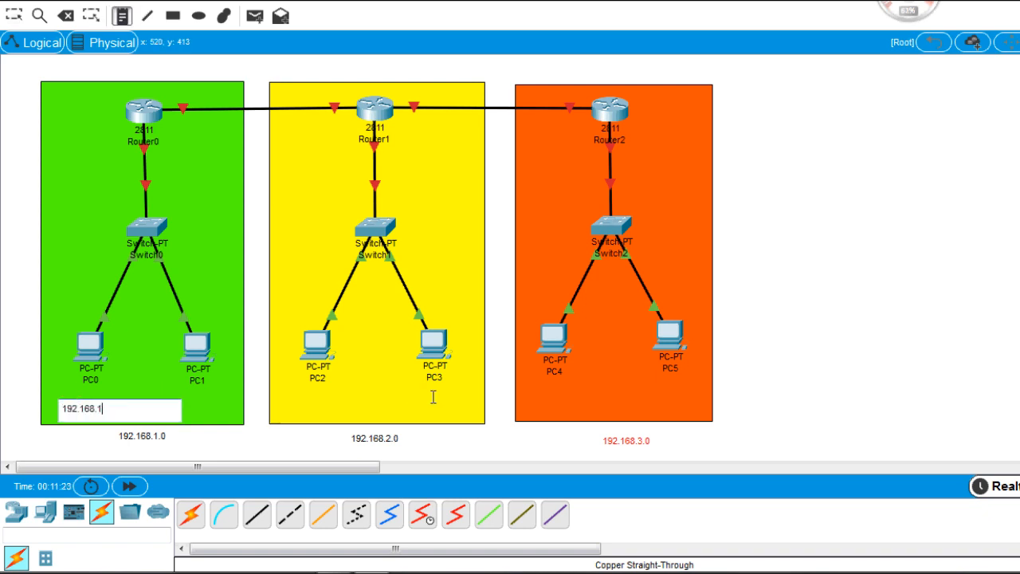
pyautogui.write('.2')
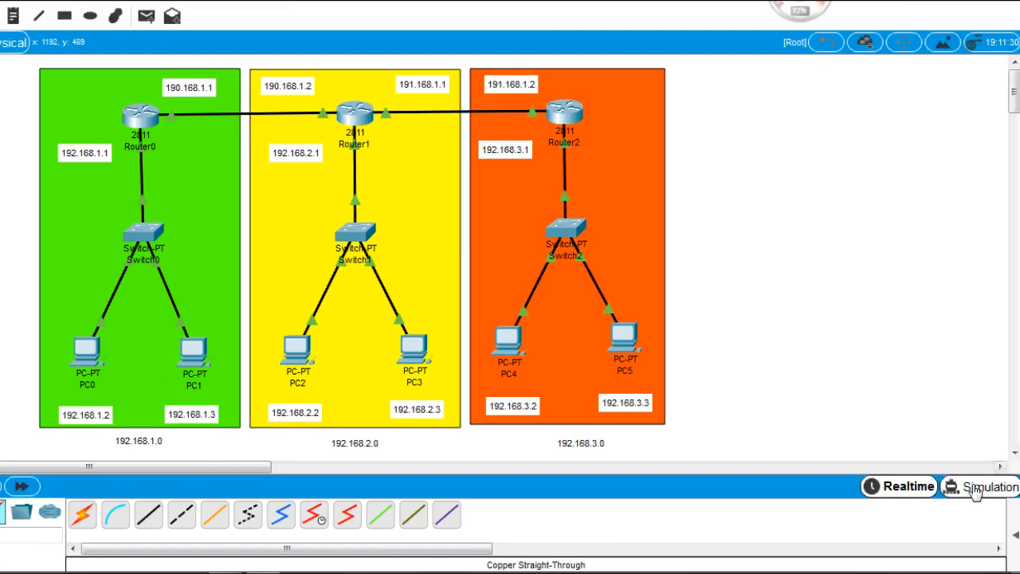
# Switch the network to Simulation mode.
pyautogui.click(975, 488)
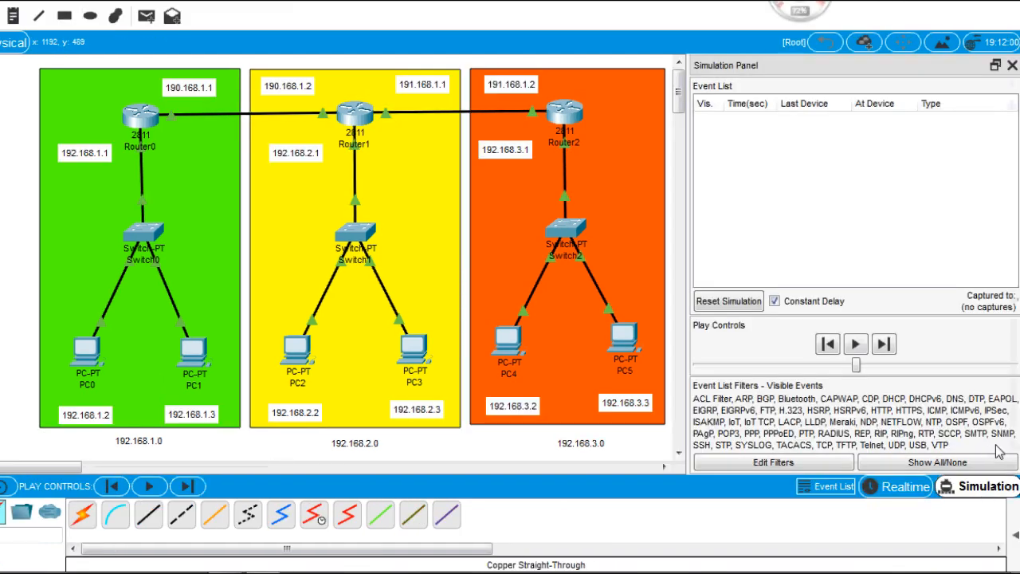
pyautogui.click(1014, 535)
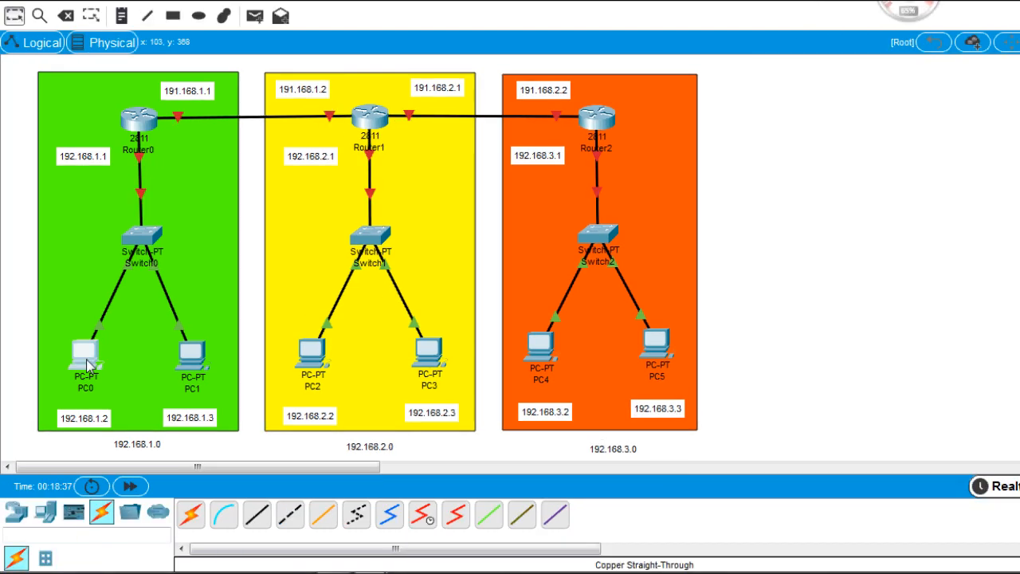
# Set PC0's static IPv4 gateway to 192.168.1.1 in its global settings.
pyautogui.click(88, 363)
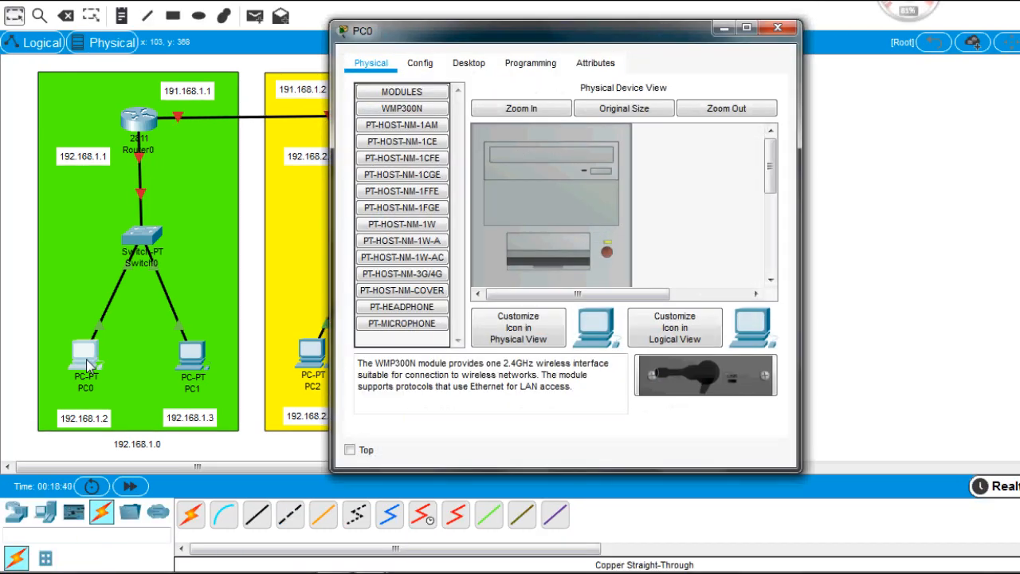
pyautogui.click(427, 68)
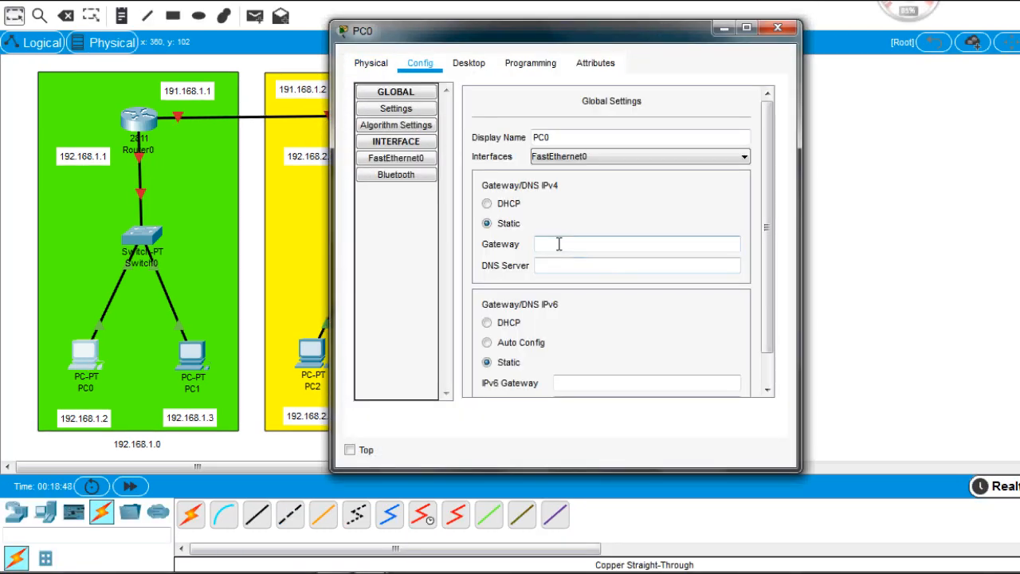
pyautogui.click(559, 244)
pyautogui.write('192.168.1.1')
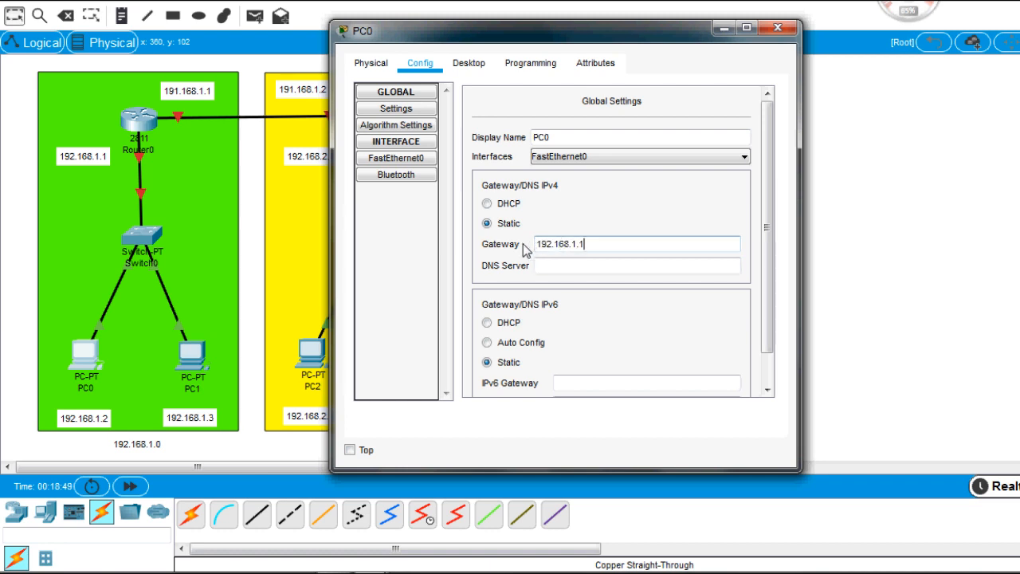
# Give PC0's FastEthernet0 interface the static IP address 192.168.1.2 with subnet mask 255.255.255.0, and close its window.
pyautogui.click(398, 162)
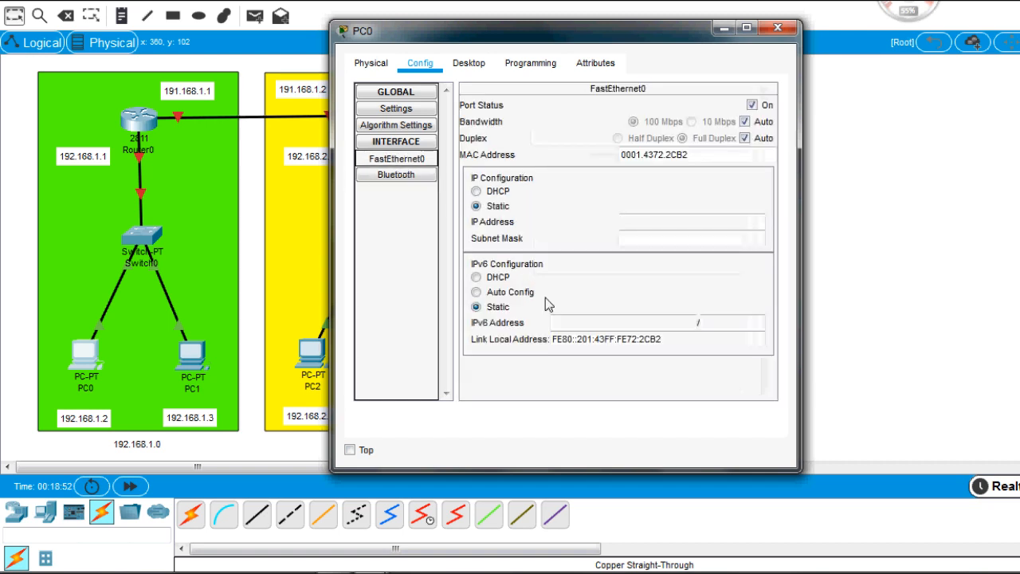
pyautogui.click(645, 223)
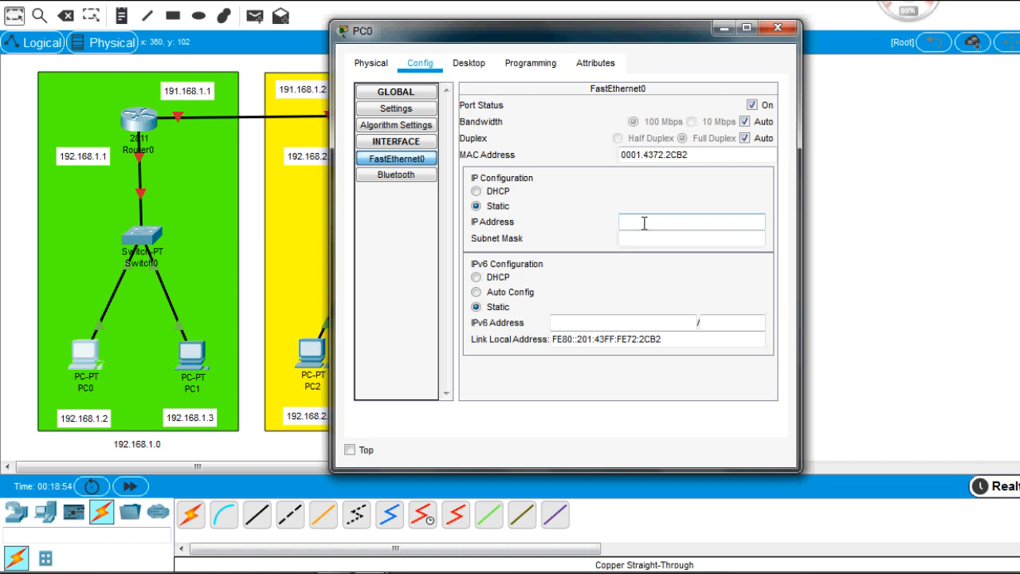
pyautogui.write('192.168.1.2')
pyautogui.click(629, 239)
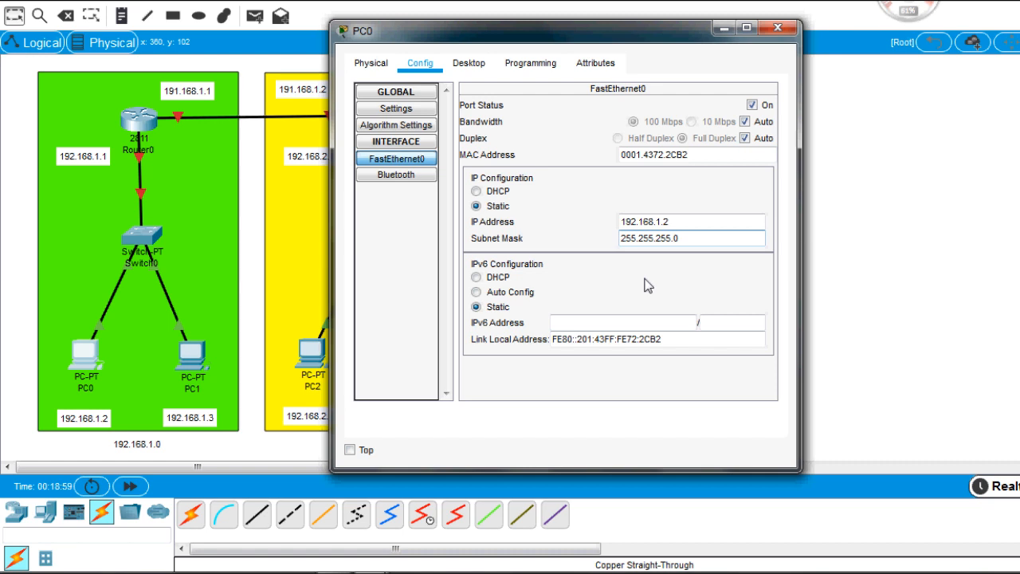
pyautogui.click(780, 30)
# Set PC1's static IPv4 gateway to 192.168.1.1 in its global settings.
pyautogui.click(196, 360)
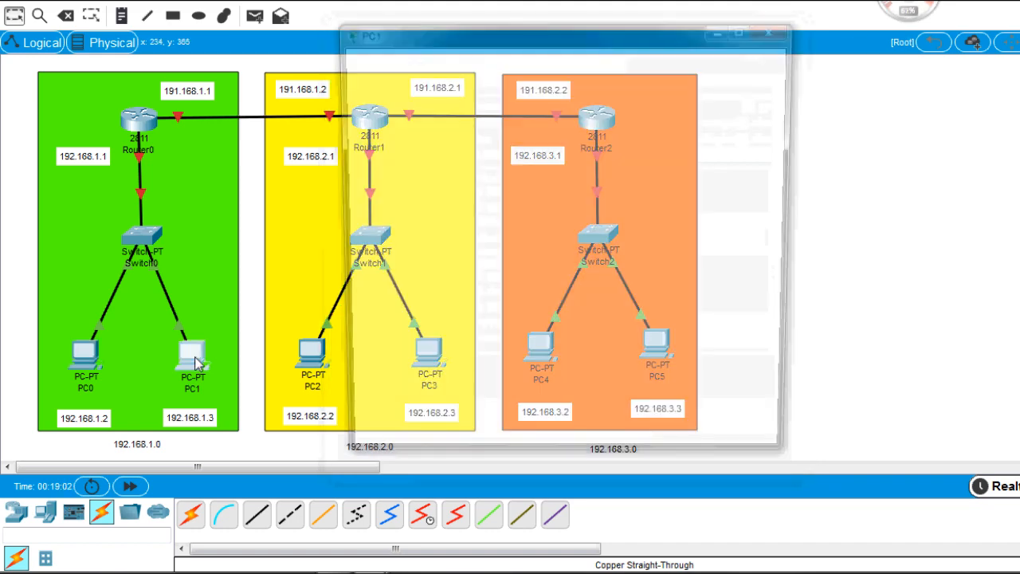
pyautogui.click(417, 66)
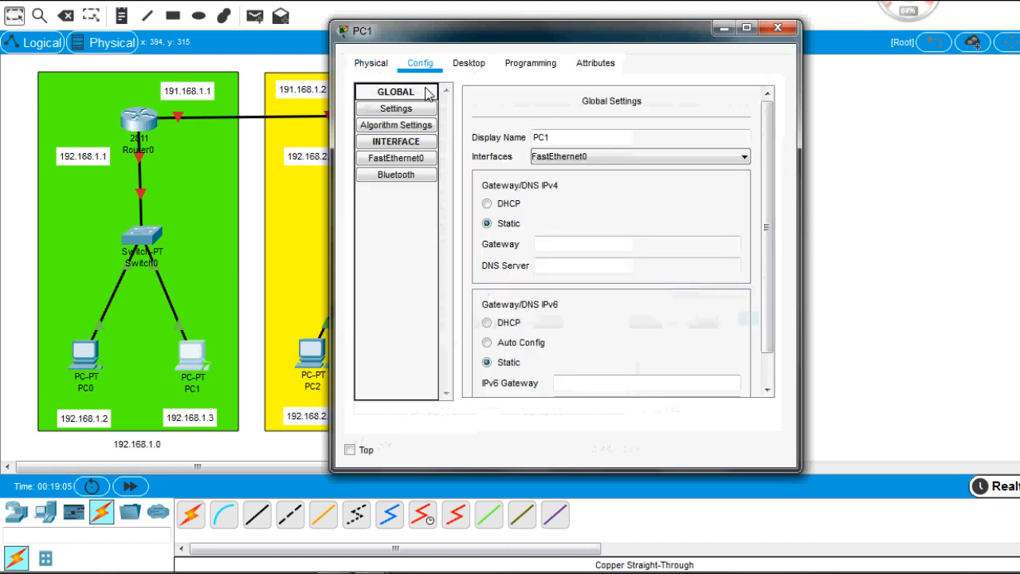
pyautogui.click(551, 243)
pyautogui.write('192.168.1.1')
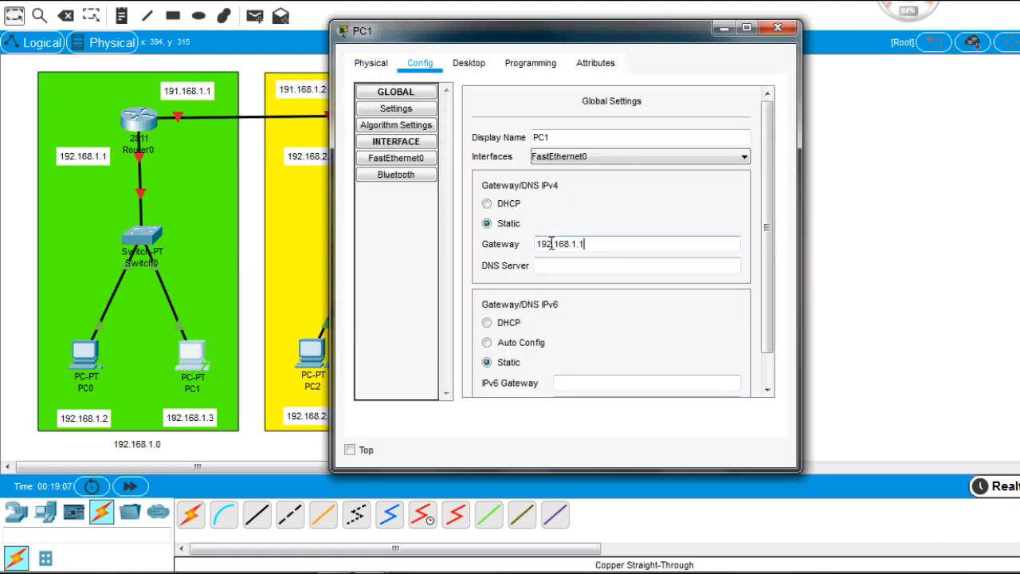
# Give PC1's FastEthernet0 interface the static IP address 192.168.1.3 with subnet mask 255.255.255.0, and close its window.
pyautogui.click(423, 162)
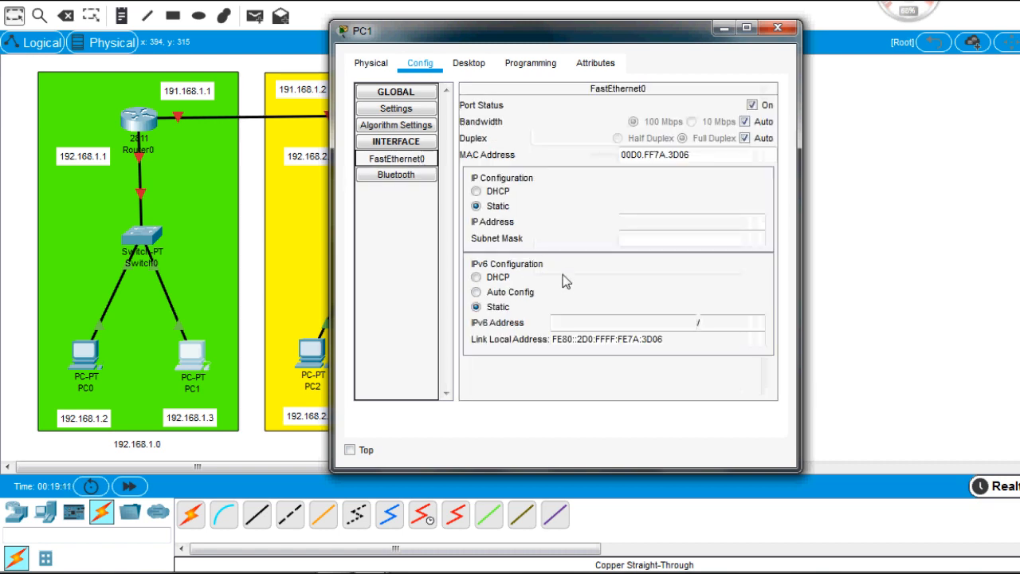
pyautogui.click(645, 222)
pyautogui.write('192.168.1.3')
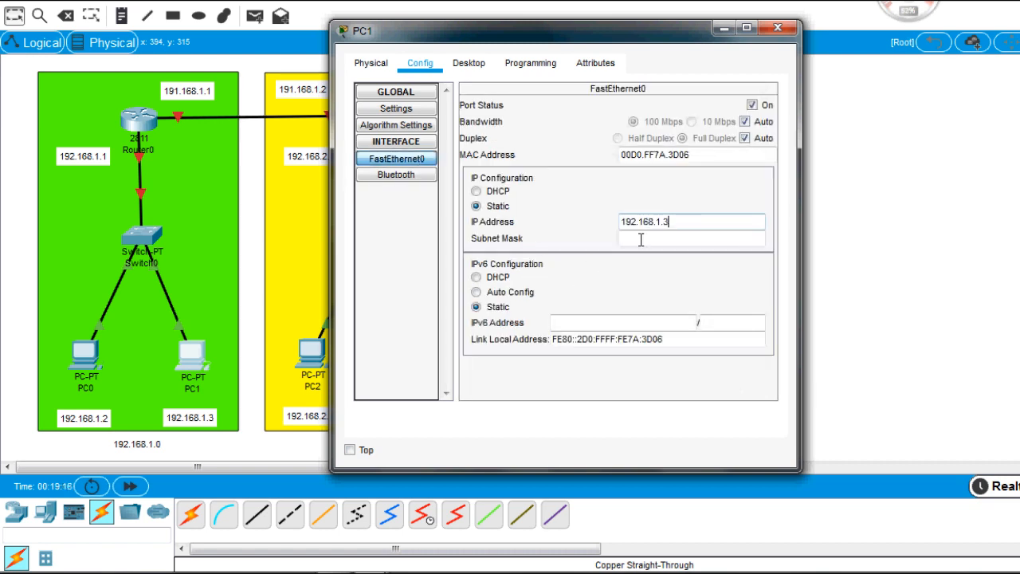
pyautogui.click(640, 240)
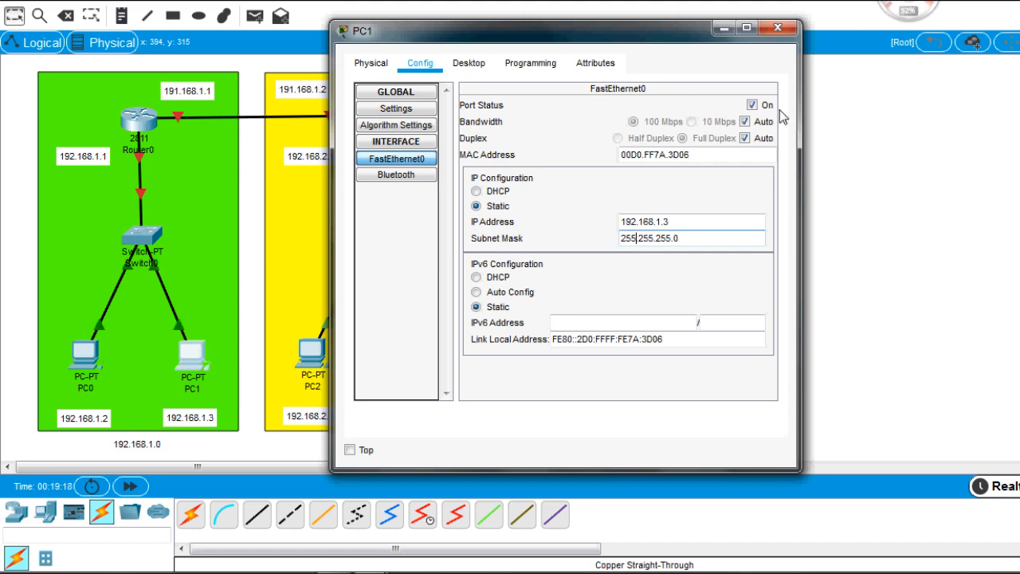
pyautogui.click(778, 29)
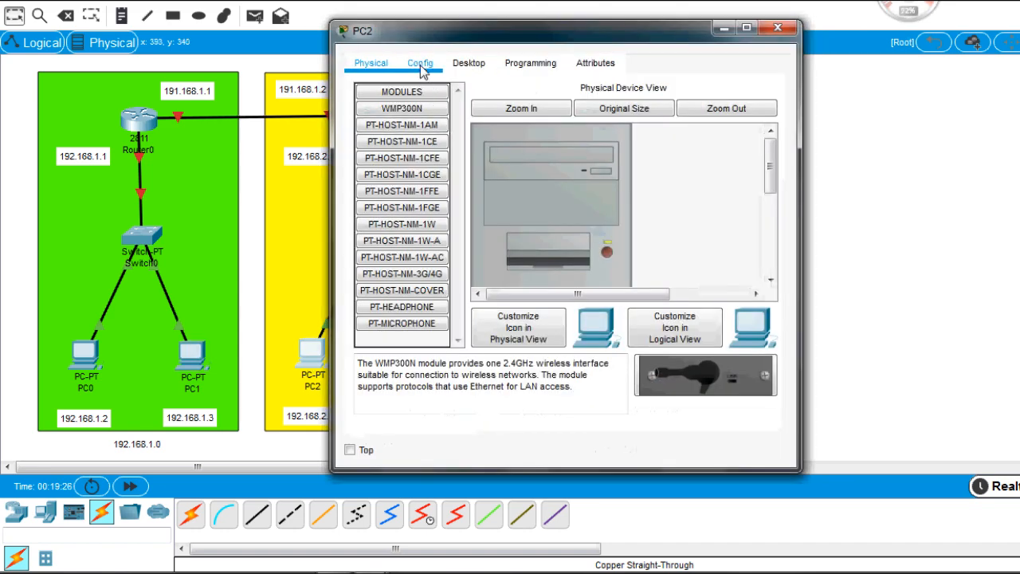
# Set PC2's static IPv4 gateway to 192.168.2.1 in its global settings.
pyautogui.click(420, 65)
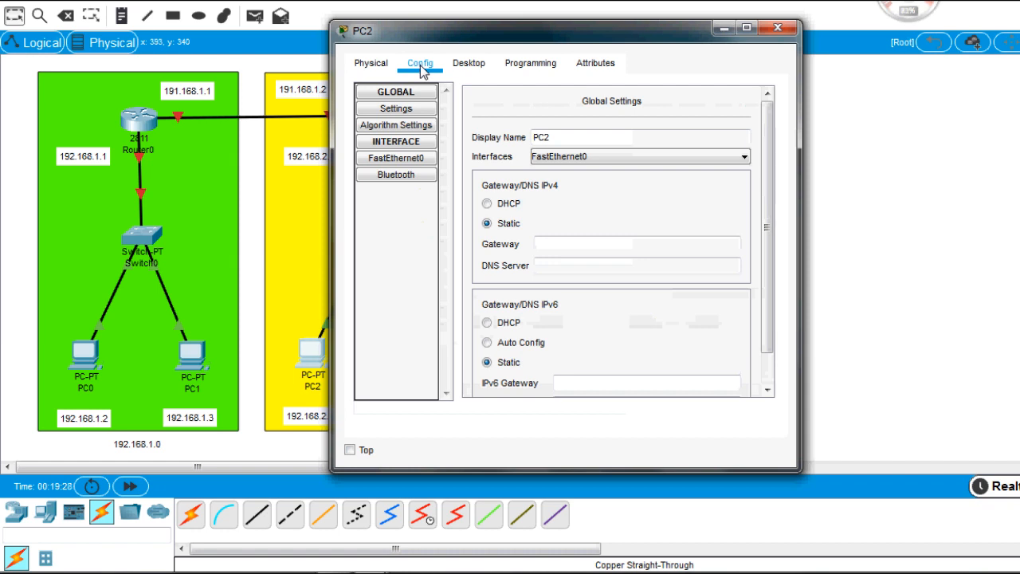
pyautogui.click(539, 243)
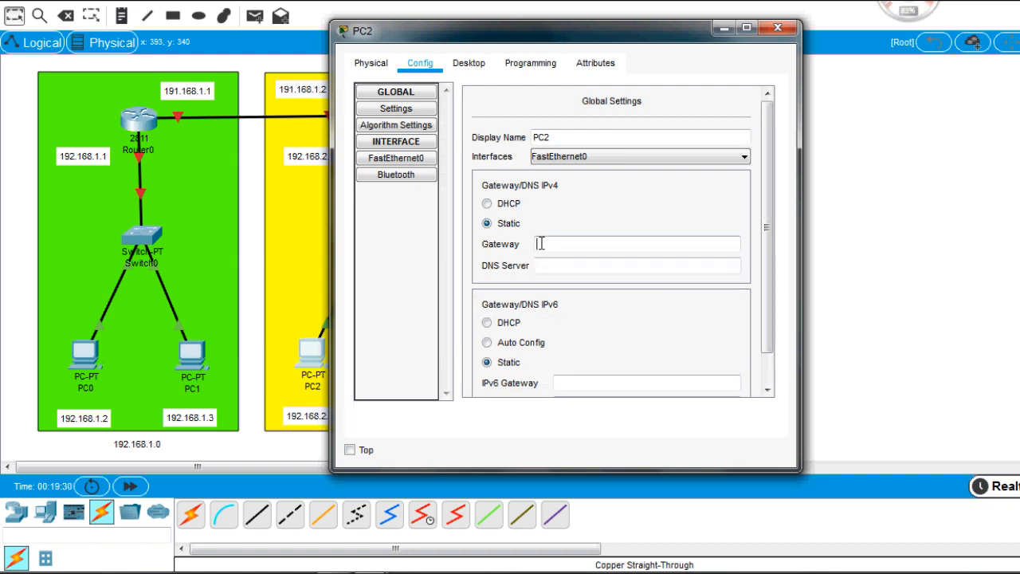
pyautogui.write('192.168.2.1')
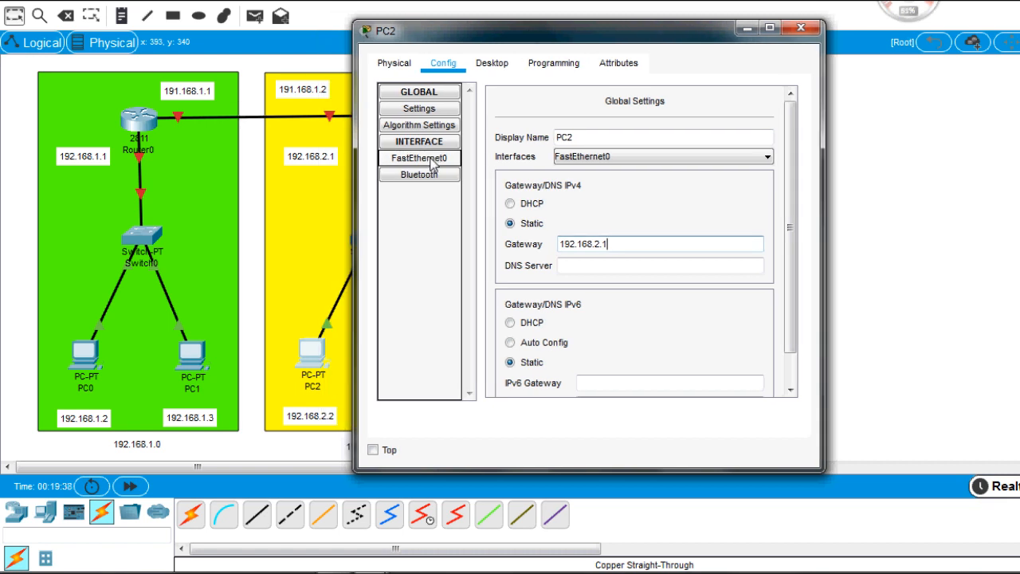
# Give PC2's FastEthernet0 interface the static IP address 192.168.2.2 with subnet mask 255.255.255.0, and close its window.
pyautogui.click(430, 158)
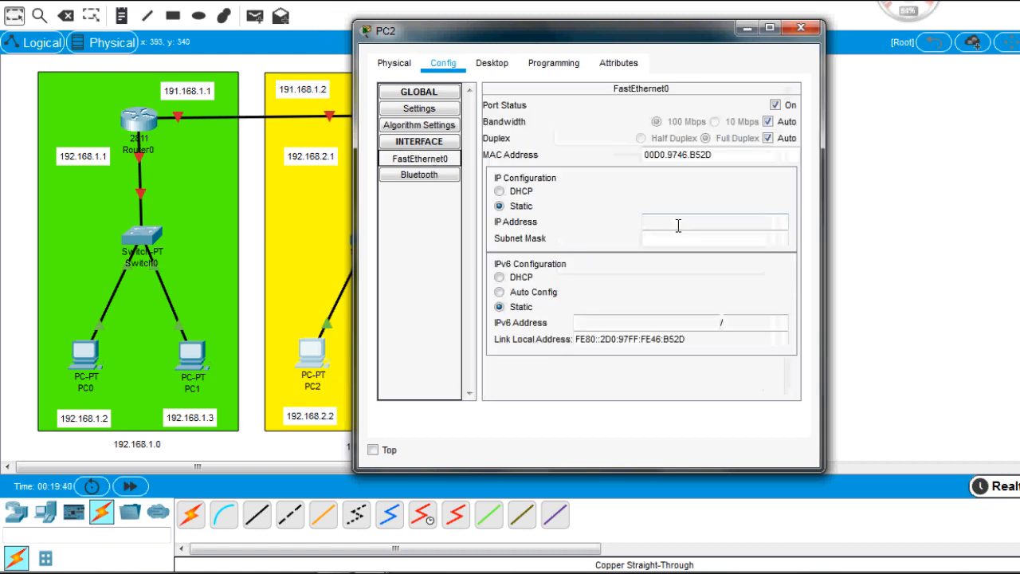
pyautogui.click(678, 226)
pyautogui.write('192.168.2.1')
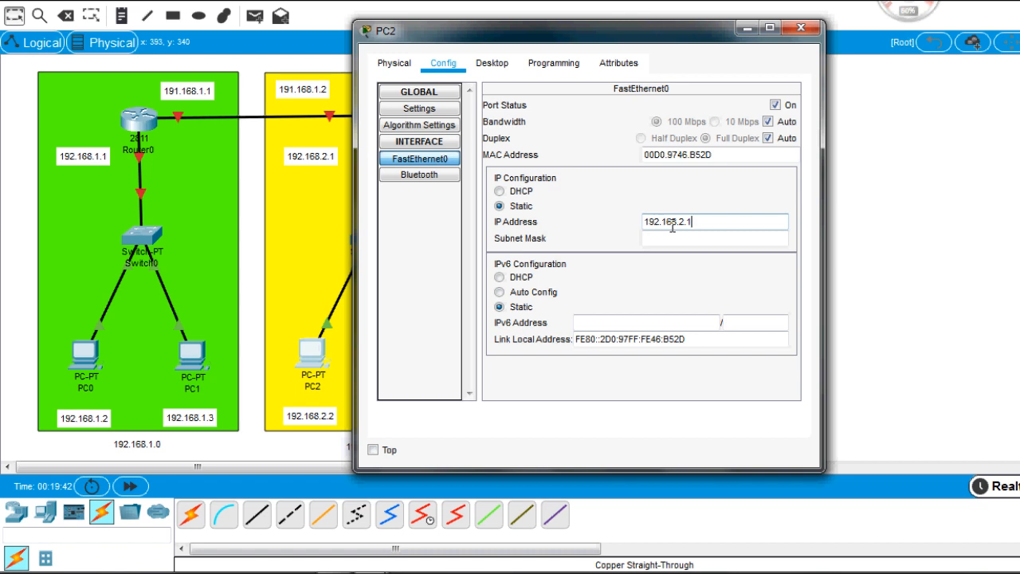
pyautogui.press('BackSpace')
pyautogui.write('2')
pyautogui.click(668, 237)
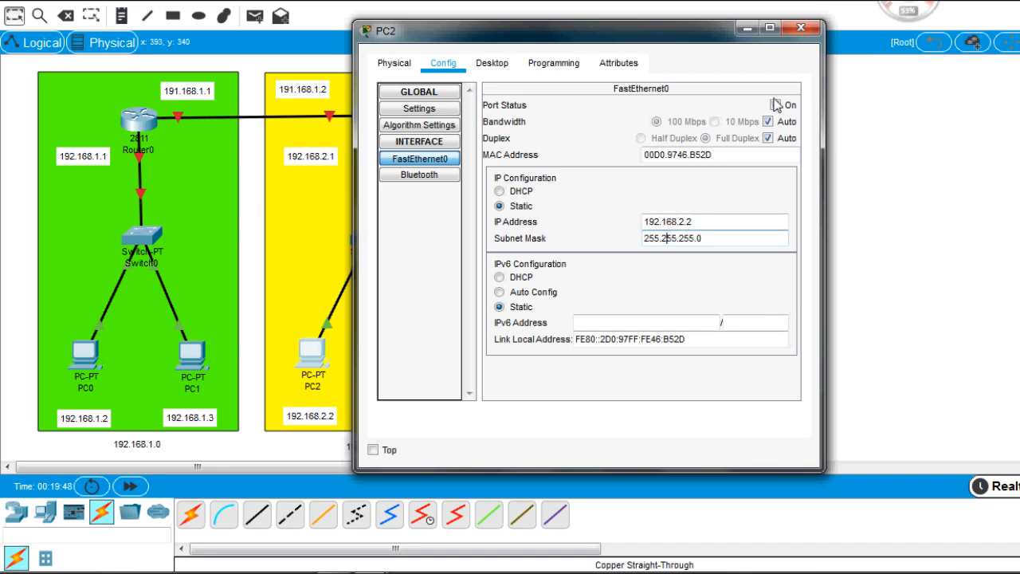
pyautogui.click(800, 27)
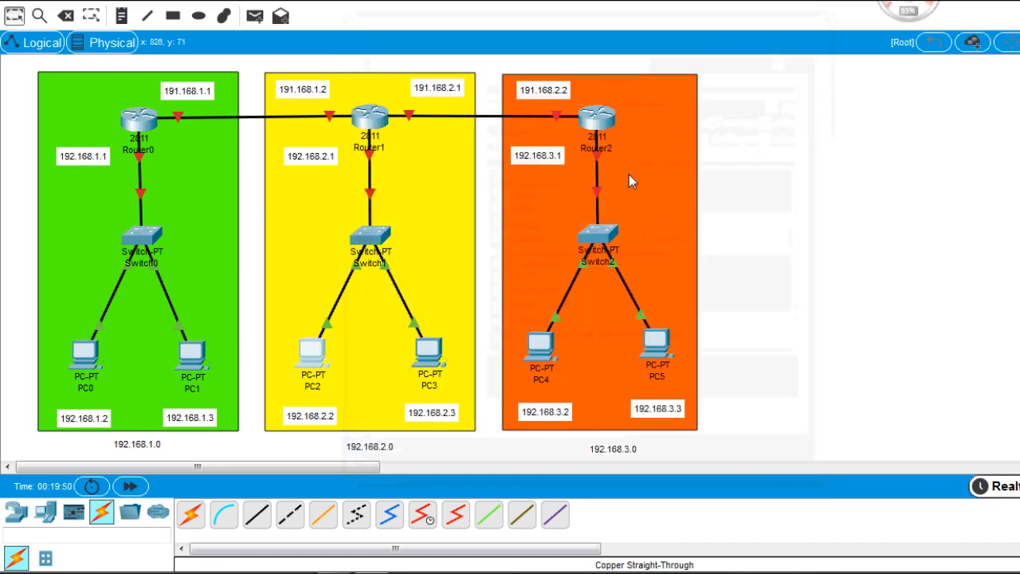
# Set PC3's static IPv4 gateway to 192.168.2.1 in its global settings.
pyautogui.click(431, 360)
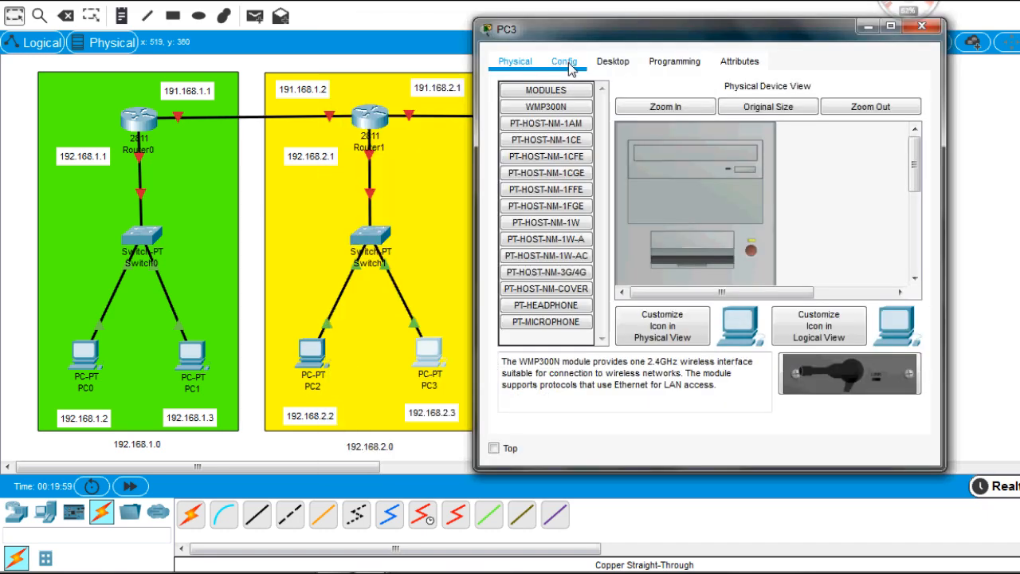
pyautogui.click(566, 61)
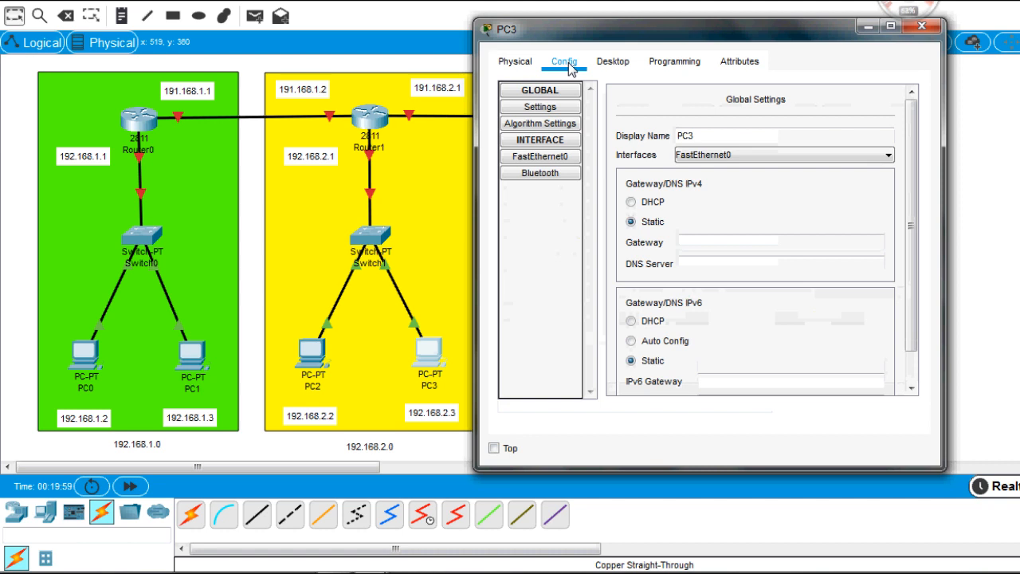
pyautogui.click(691, 242)
pyautogui.write('192.168.2.1')
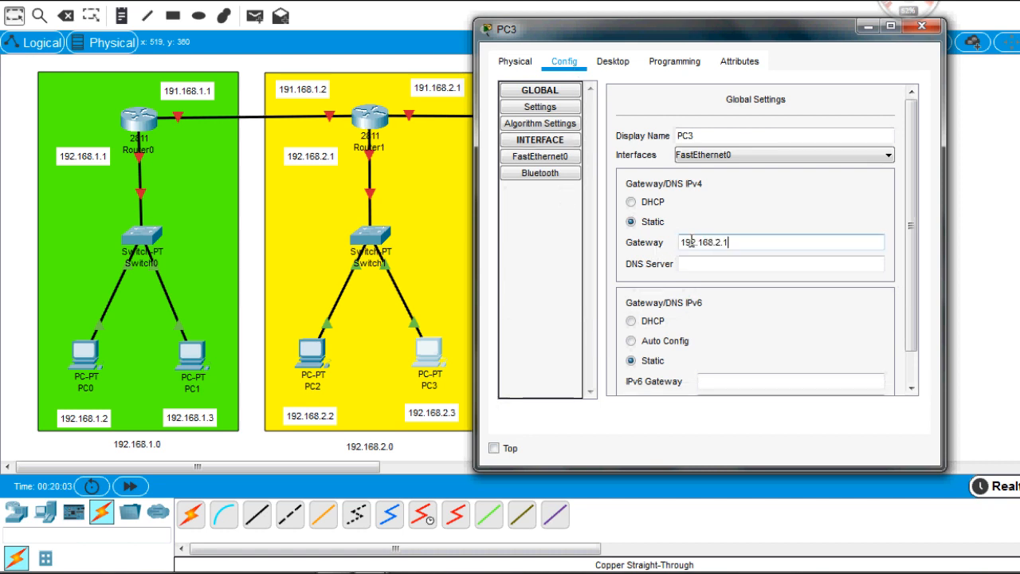
pyautogui.click(690, 265)
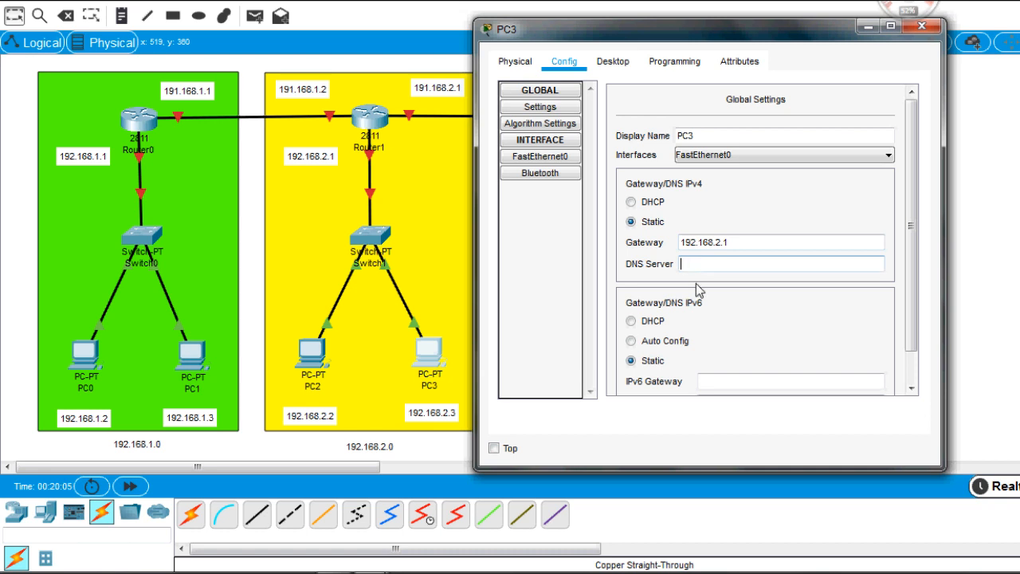
# Give PC3's FastEthernet0 interface the static IP address 192.168.2.3 and close its window.
pyautogui.click(540, 156)
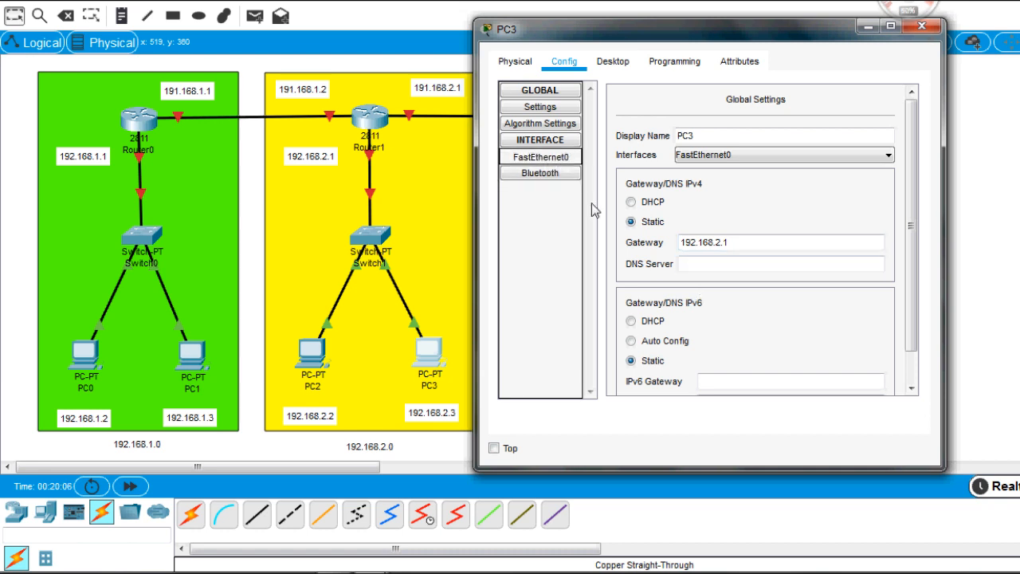
pyautogui.click(788, 221)
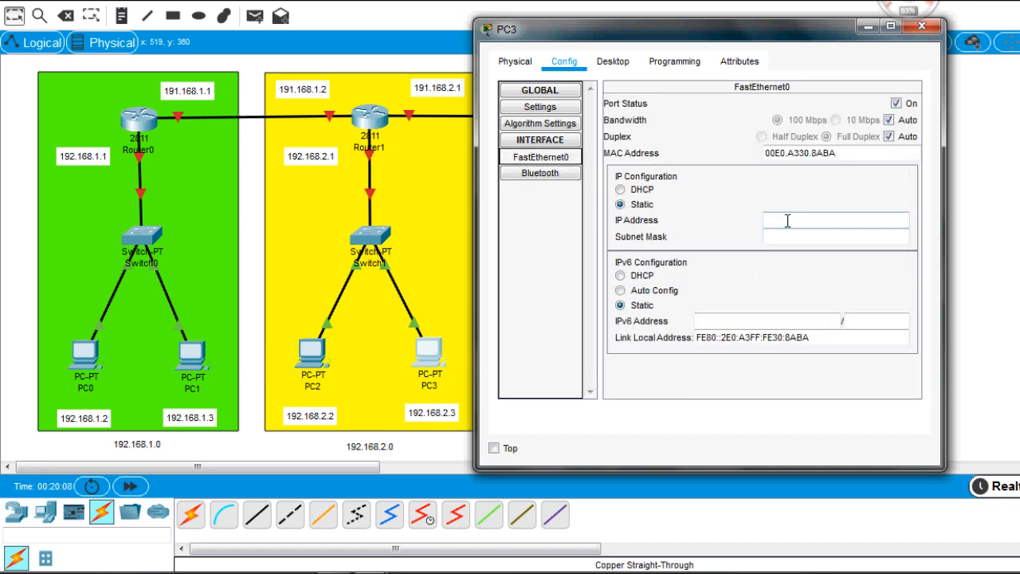
pyautogui.click(787, 221)
pyautogui.write('192.168.2.1')
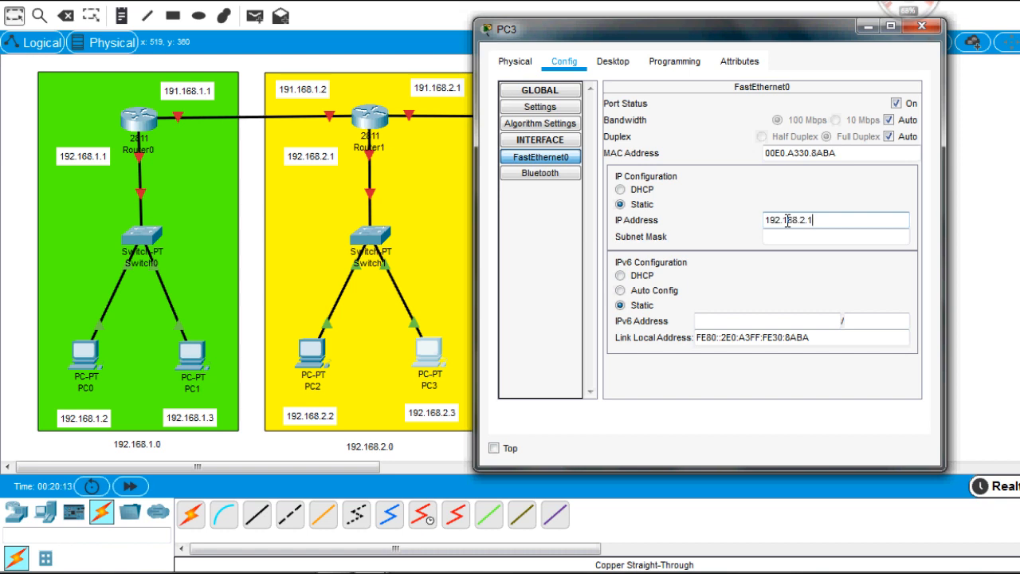
pyautogui.write('3')
pyautogui.click(922, 27)
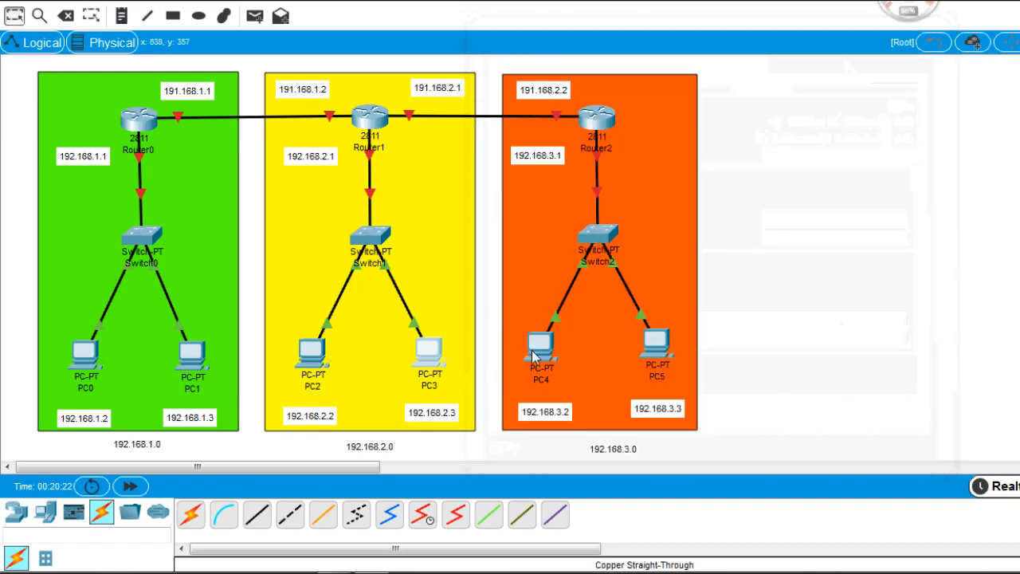
# Set PC4's static gateway to 192.168.3.1 and its FastEthernet0 IP address to 192.168.3.2 with subnet mask 255.255.255.0.
pyautogui.click(534, 357)
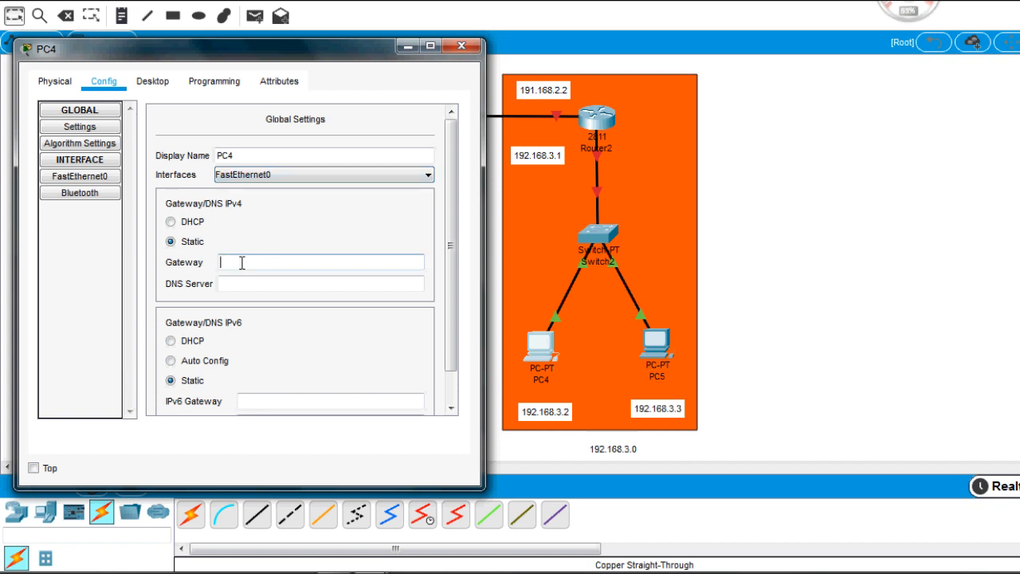
pyautogui.write('192.168.3.1')
pyautogui.click(100, 177)
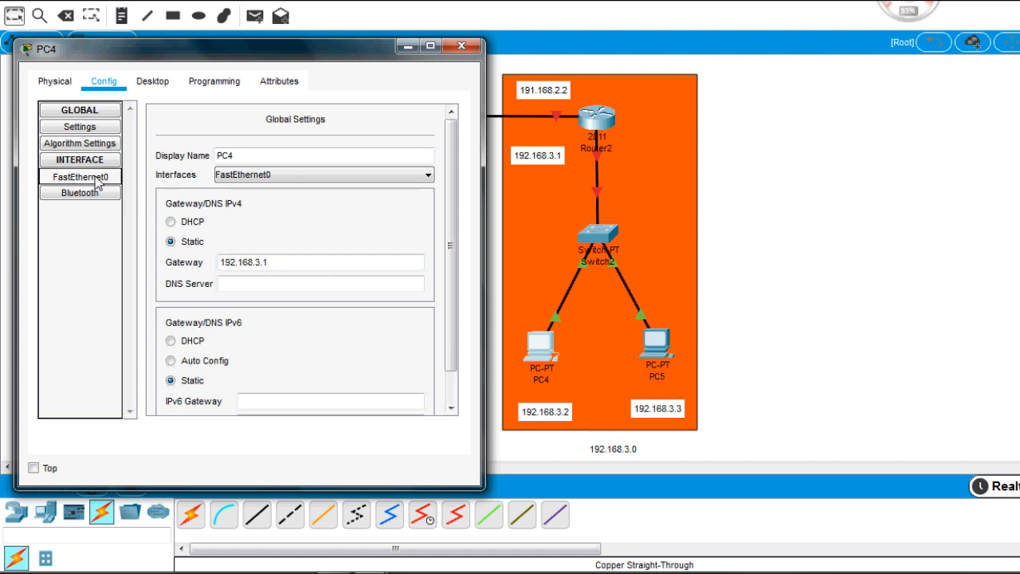
pyautogui.click(321, 238)
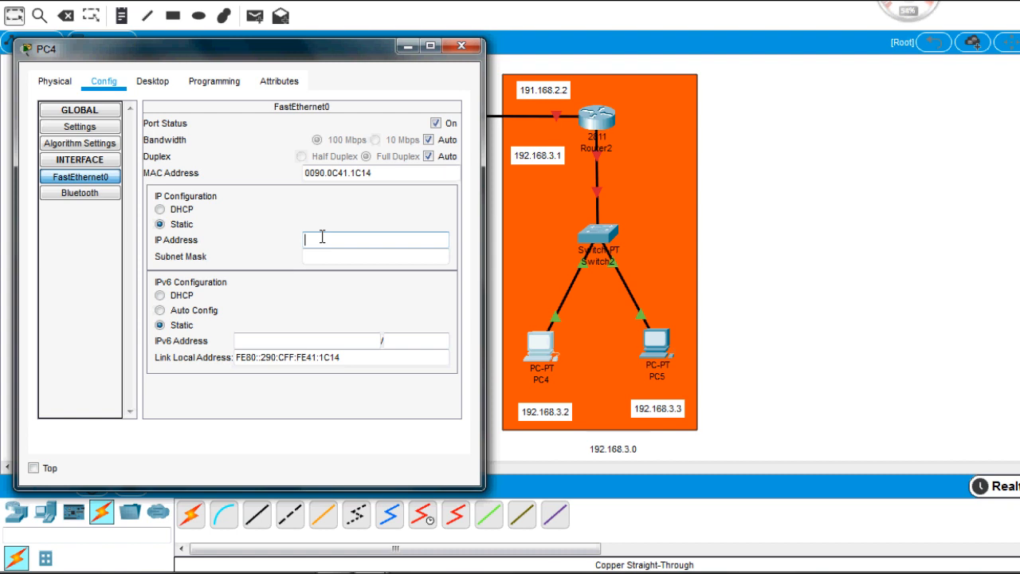
pyautogui.write('192.168.3.2')
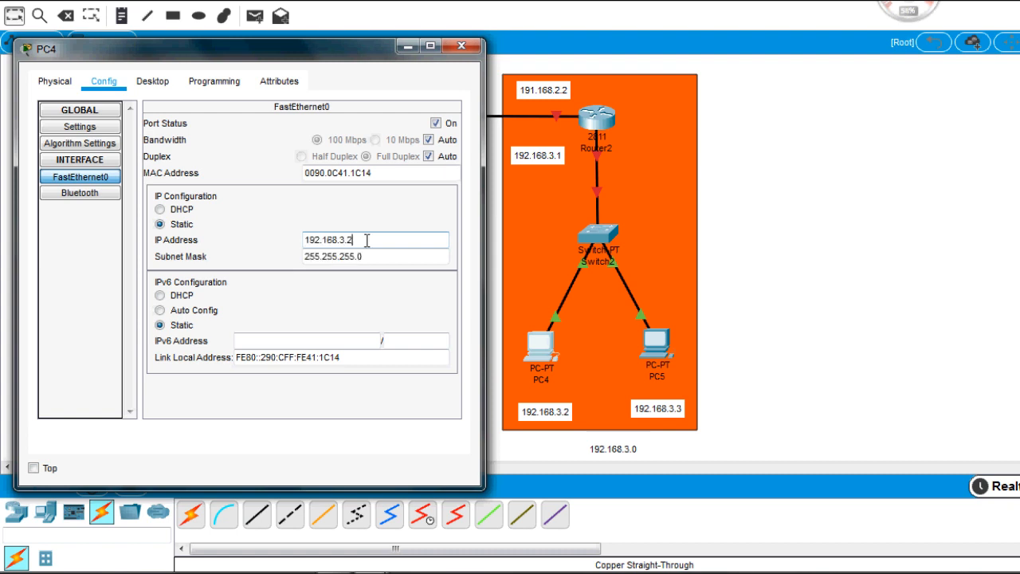
# Copy PC4's FastEthernet0 IP address for reuse and close its window.
pyautogui.moveTo(367, 239); pyautogui.dragTo(263, 239)
pyautogui.hotkey('ctrl', 'c')
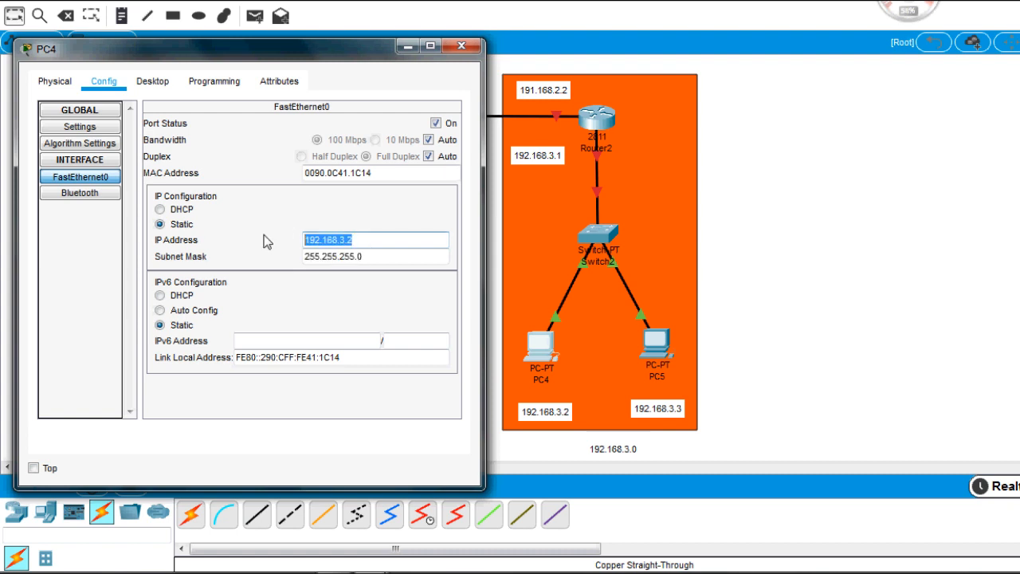
pyautogui.click(461, 46)
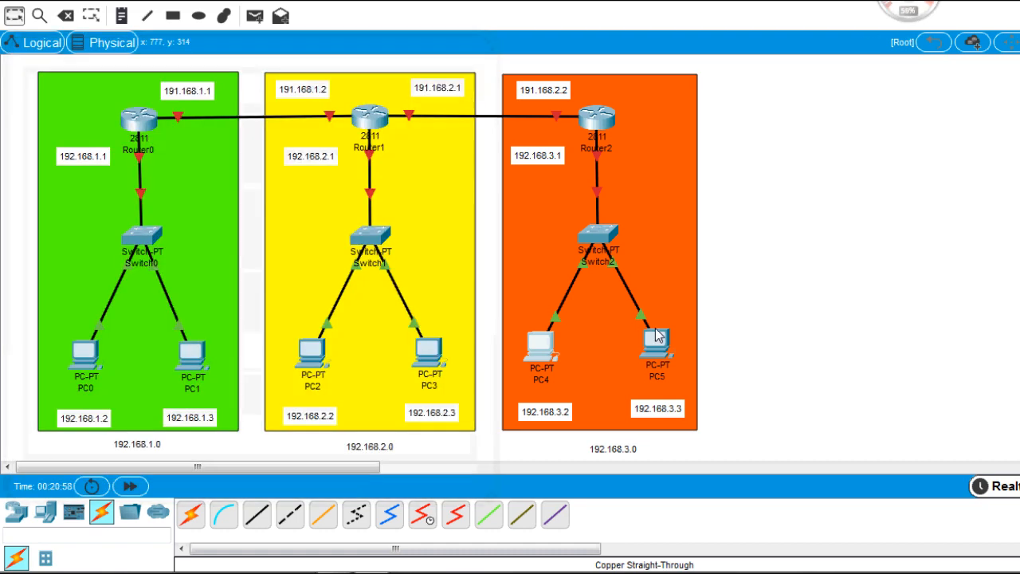
# Set PC5's static IPv4 gateway to 192.168.3.1 by pasting the copied address and correcting its last digit.
pyautogui.click(653, 349)
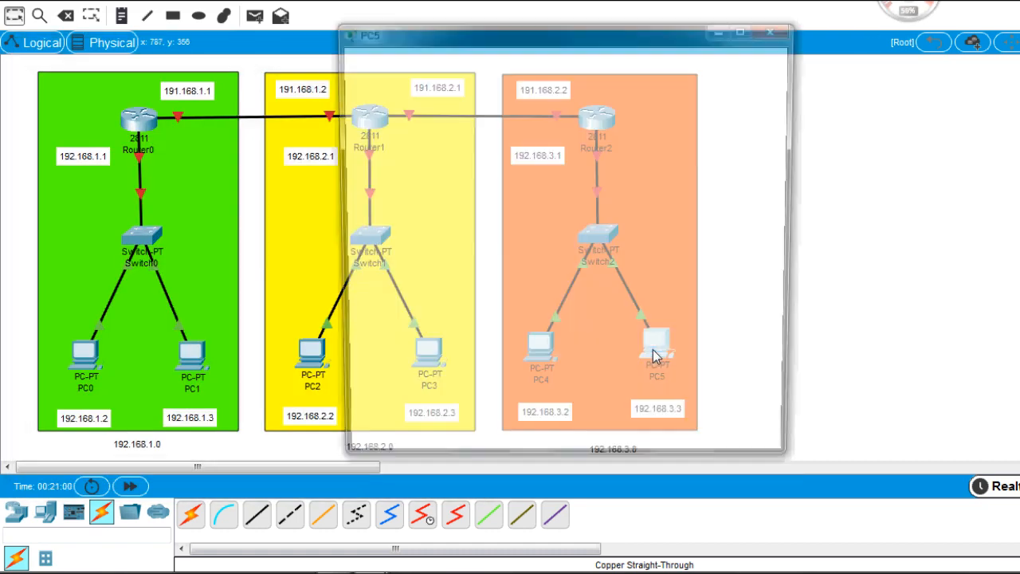
pyautogui.moveTo(571, 38); pyautogui.dragTo(269, 35)
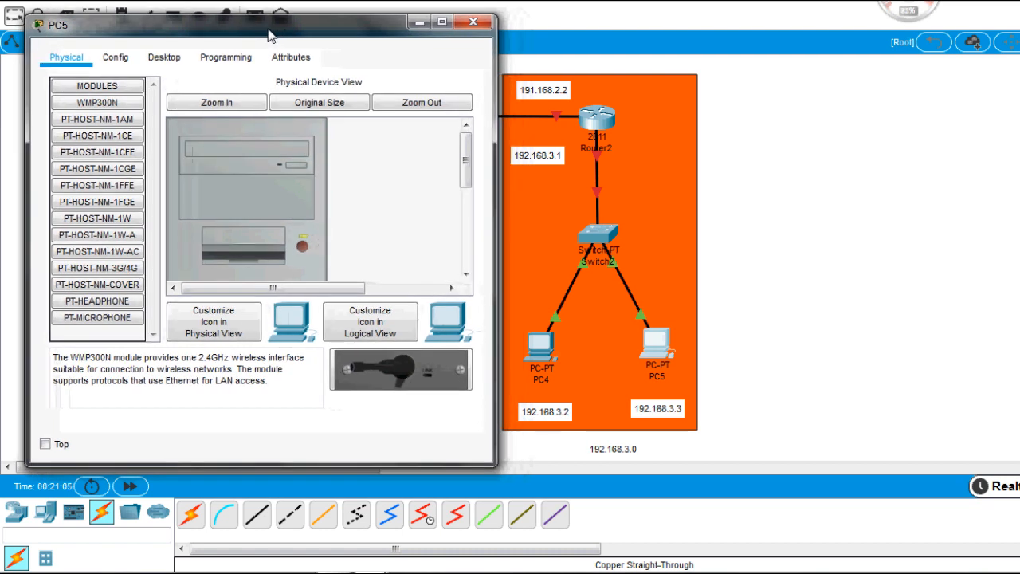
pyautogui.click(123, 59)
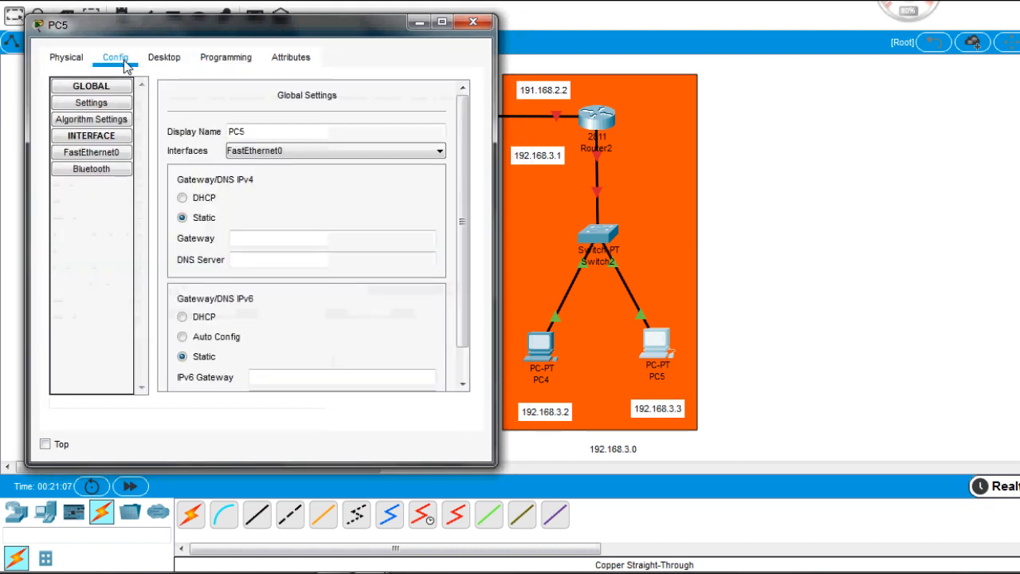
pyautogui.click(239, 239)
pyautogui.hotkey('ctrl', 'v')
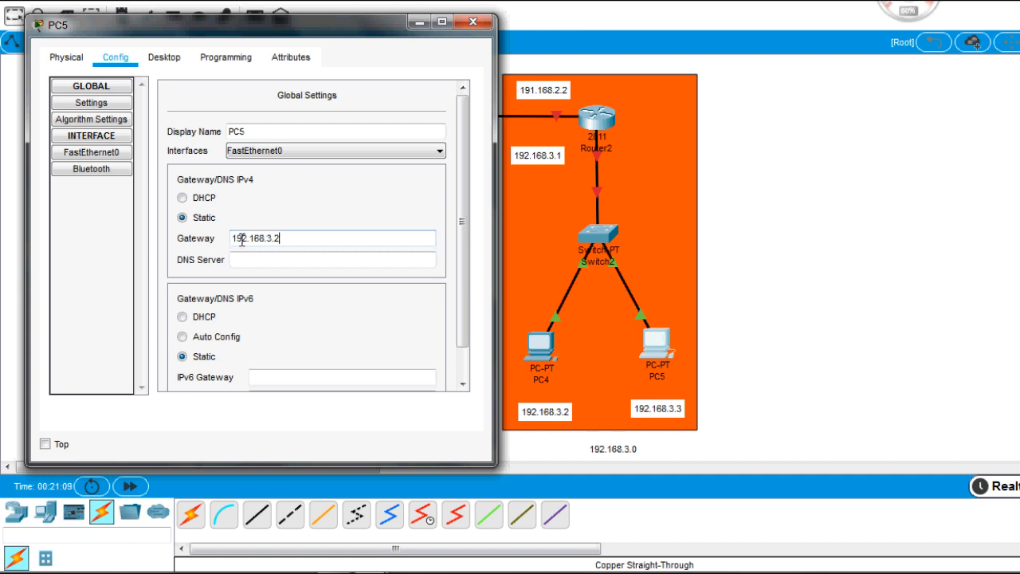
pyautogui.click(350, 260)
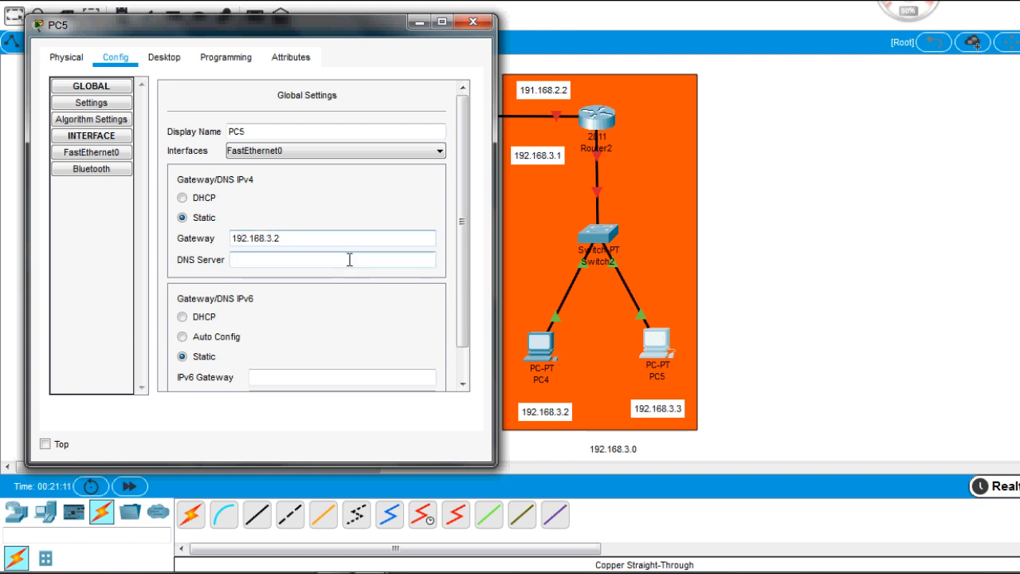
pyautogui.press('BackSpace')
pyautogui.write('1')
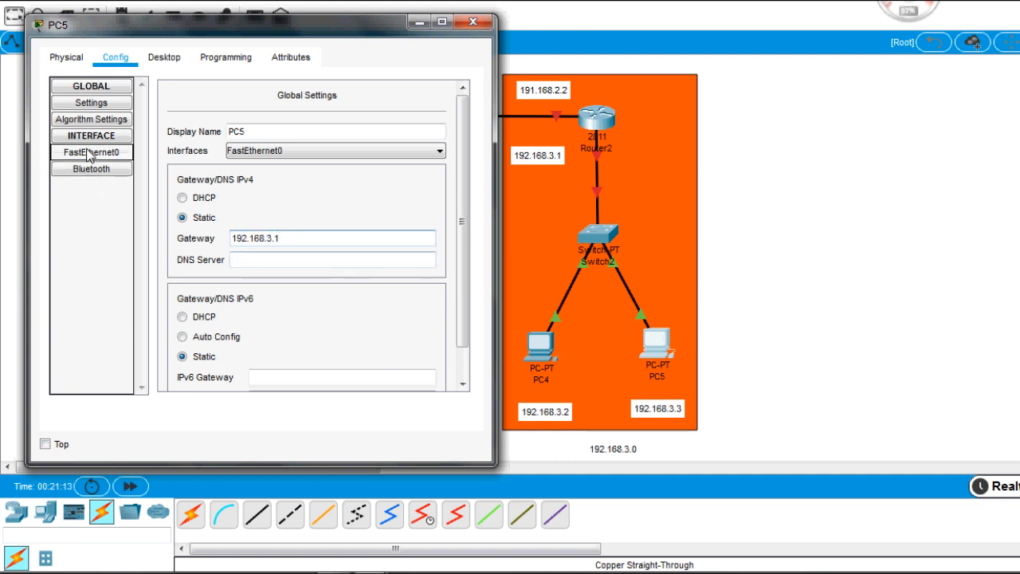
# Give PC5's FastEthernet0 interface the static IP address 192.168.3.3 with subnet mask 255.255.255.0 and close its window.
pyautogui.click(90, 153)
pyautogui.click(343, 219)
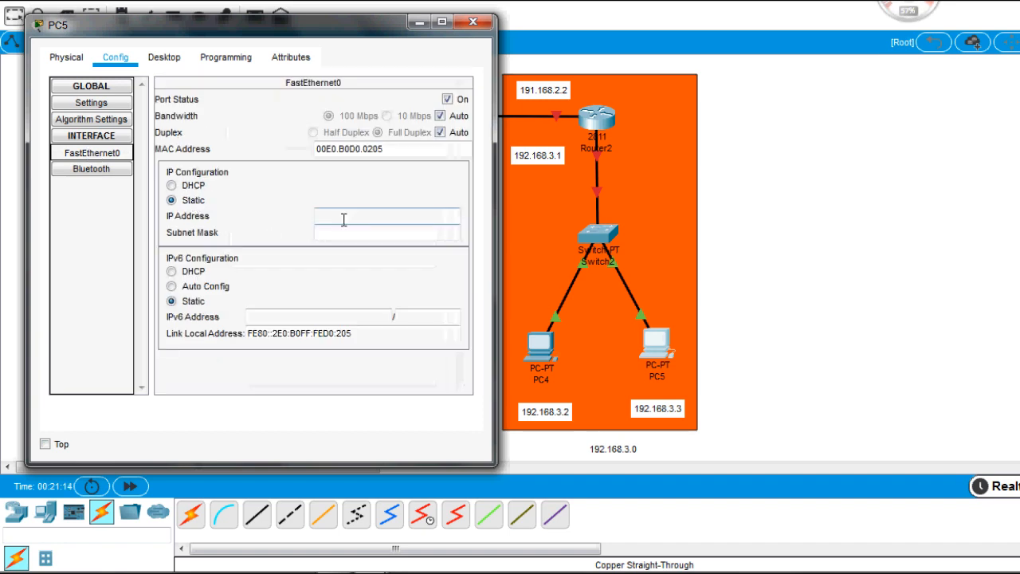
pyautogui.write('192.168.3.3')
pyautogui.click(339, 231)
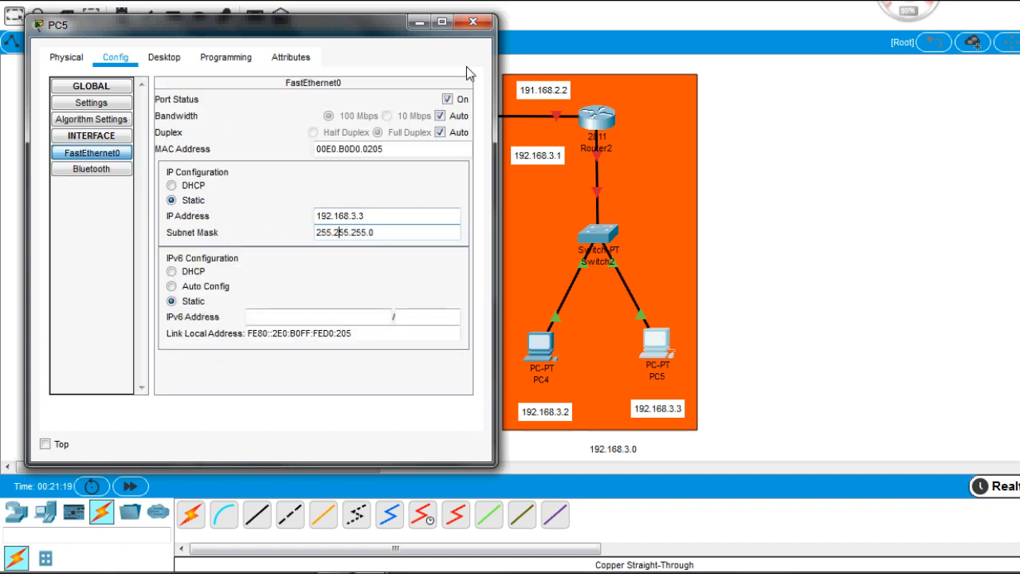
pyautogui.click(473, 22)
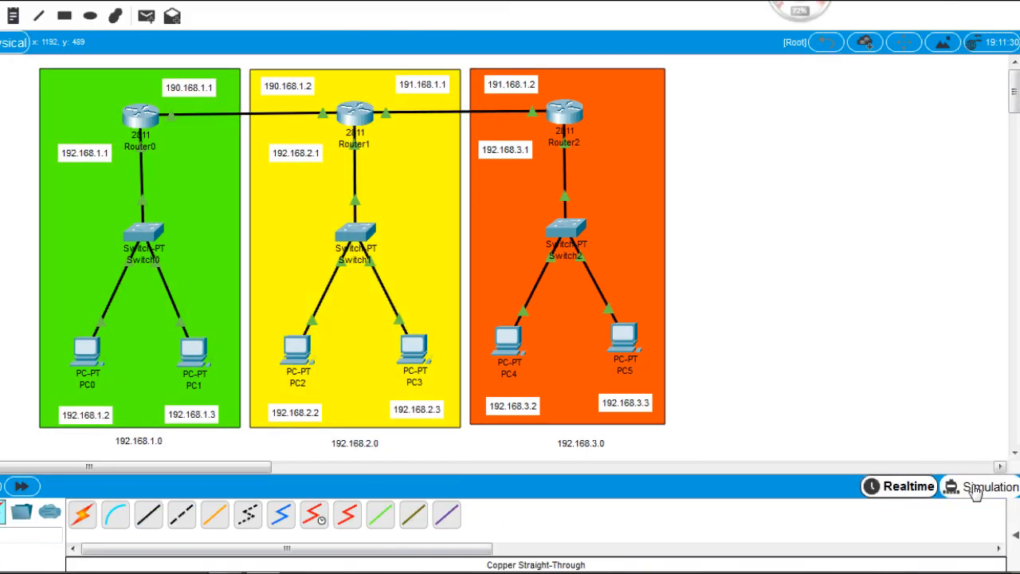
# Switch the network to simulation mode.
pyautogui.click(976, 488)
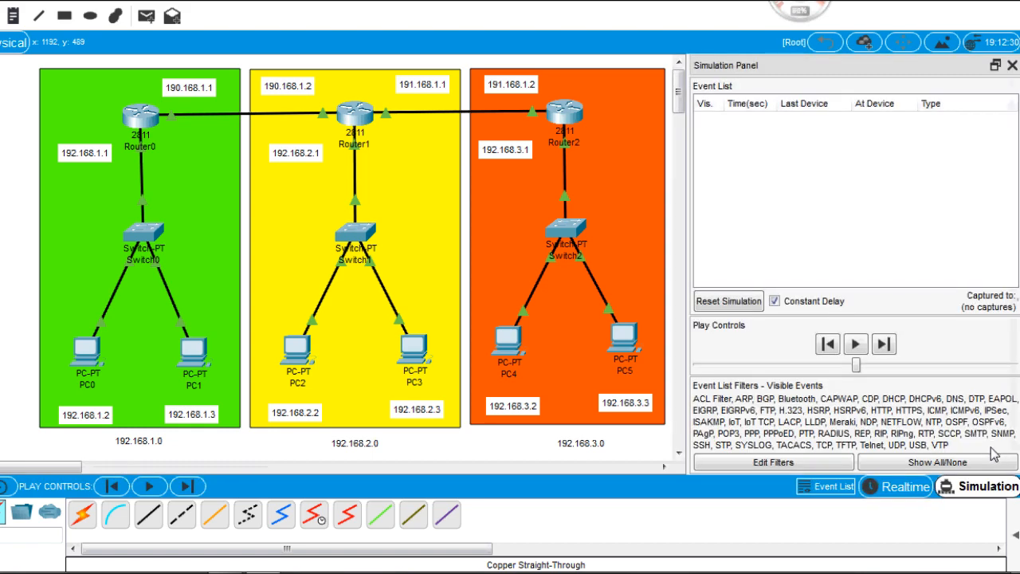
pyautogui.click(1014, 535)
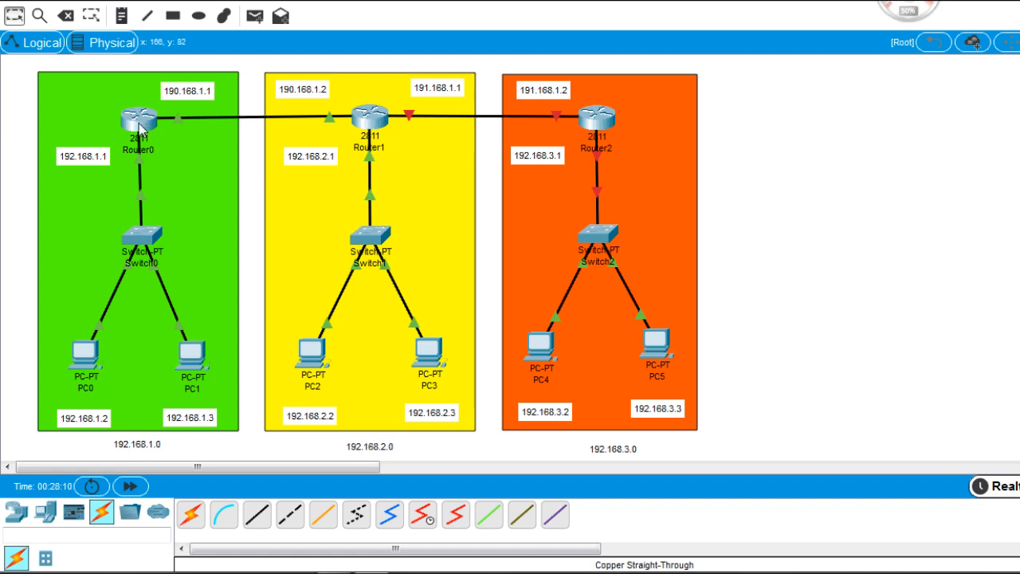
# Check the IP address and subnet mask settings of Router0's FastEthernet0/0 and FastEthernet0/1 interfaces.
pyautogui.click(140, 124)
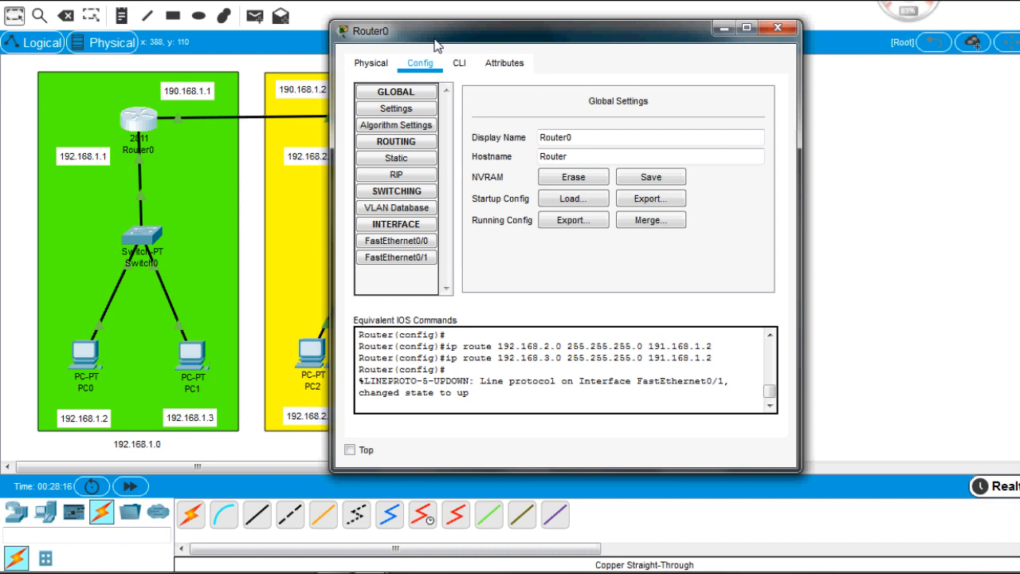
pyautogui.click(421, 240)
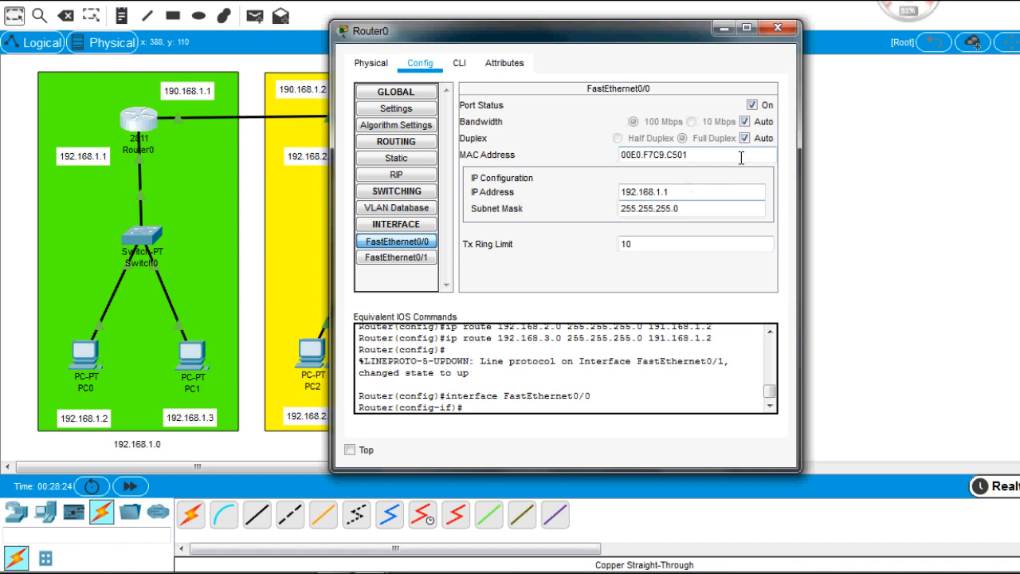
pyautogui.click(420, 263)
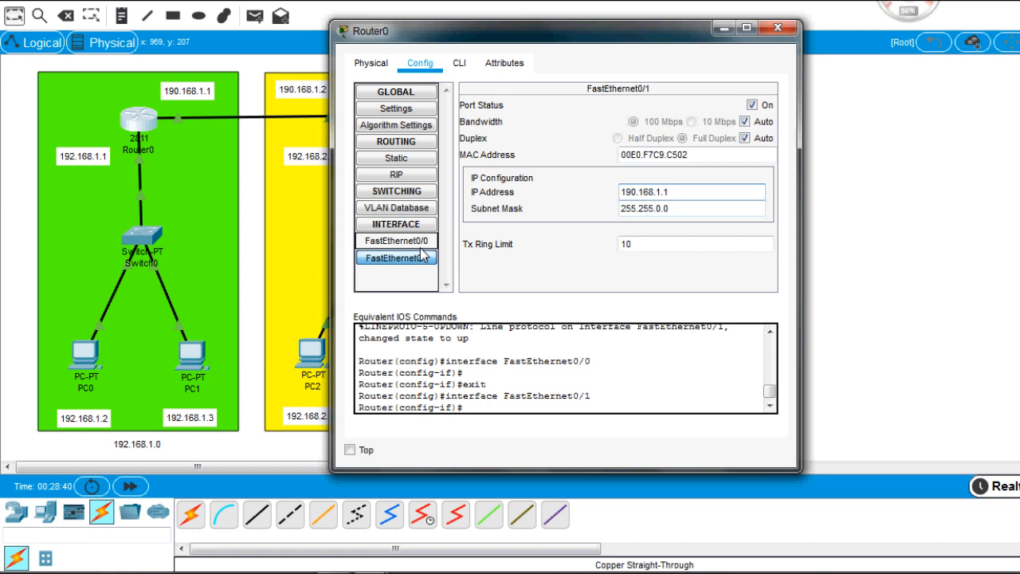
# Add a static route on Router0 to network 192.168.2.0, mask 255.255.255.0, with next hop 190.168.1.2.
pyautogui.click(397, 162)
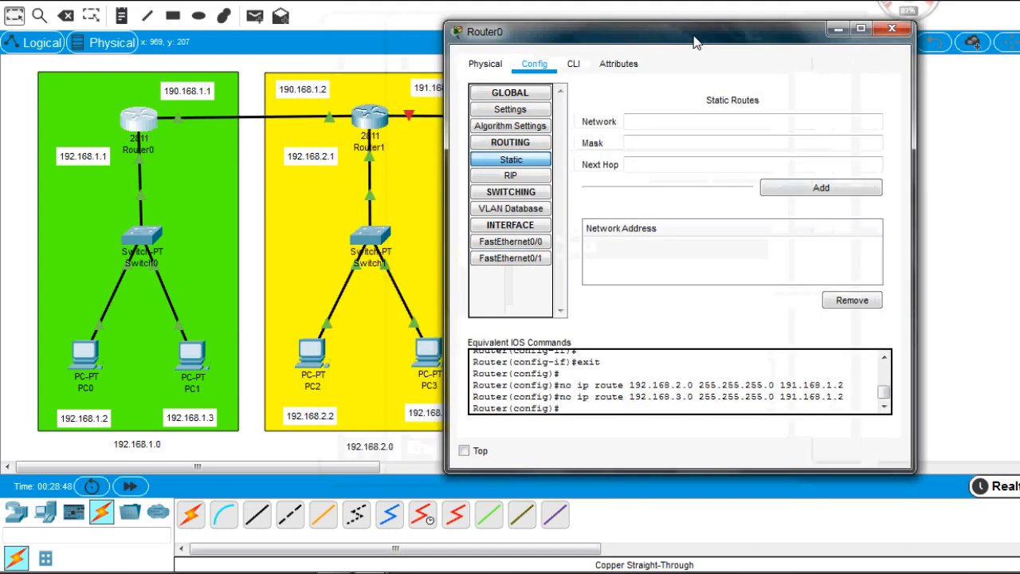
pyautogui.moveTo(685, 43); pyautogui.dragTo(715, 42)
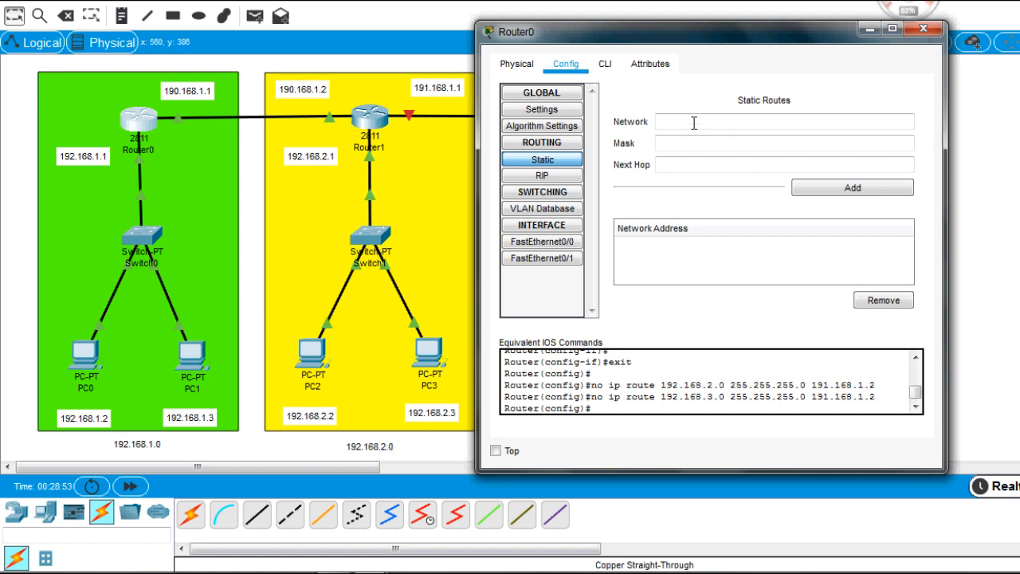
pyautogui.click(694, 122)
pyautogui.write('192.168.2.0')
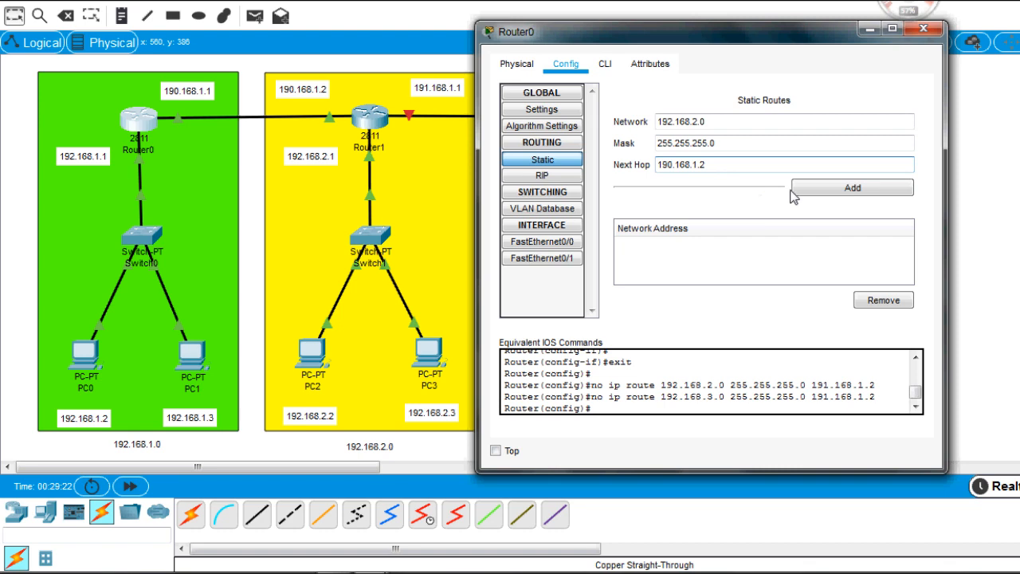
pyautogui.click(854, 188)
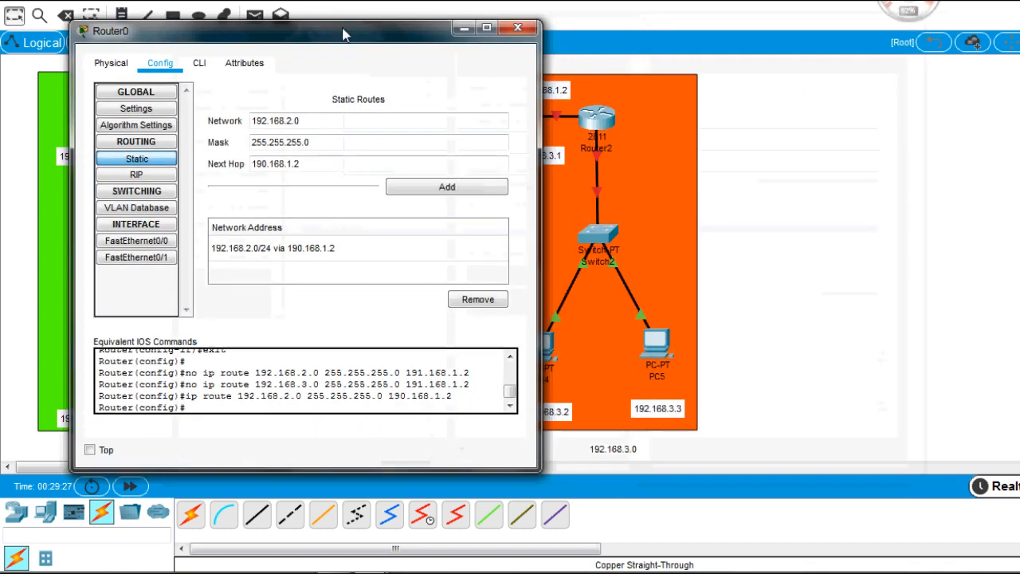
# Add a second static route on Router0 to network 192.168.3.0, mask 255.255.255.0, via 190.168.1.2, and close its window.
pyautogui.moveTo(347, 23); pyautogui.dragTo(293, 19)
pyautogui.click(229, 114)
pyautogui.press('BackSpace')
pyautogui.write('3')
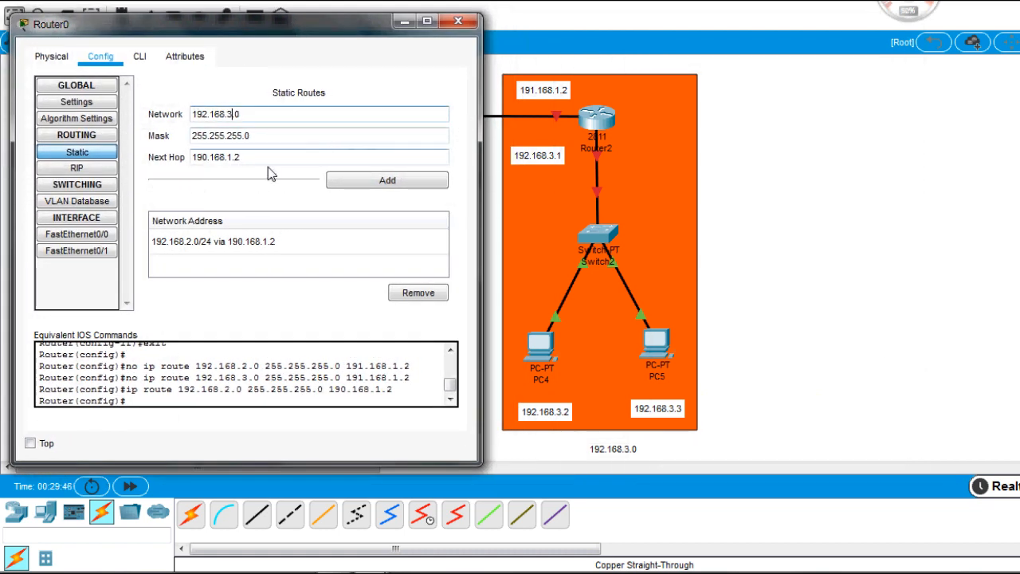
pyautogui.click(375, 184)
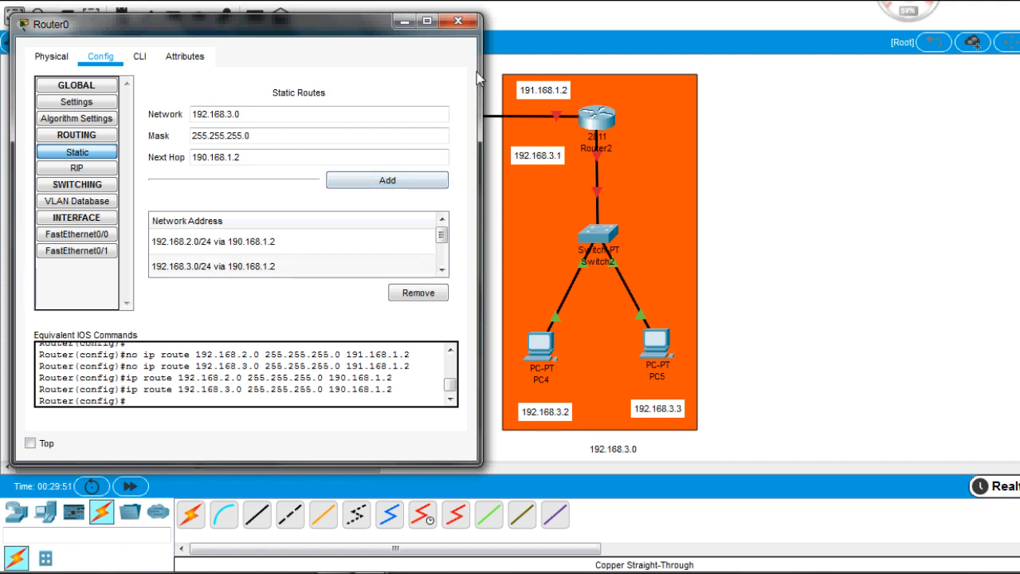
pyautogui.click(458, 22)
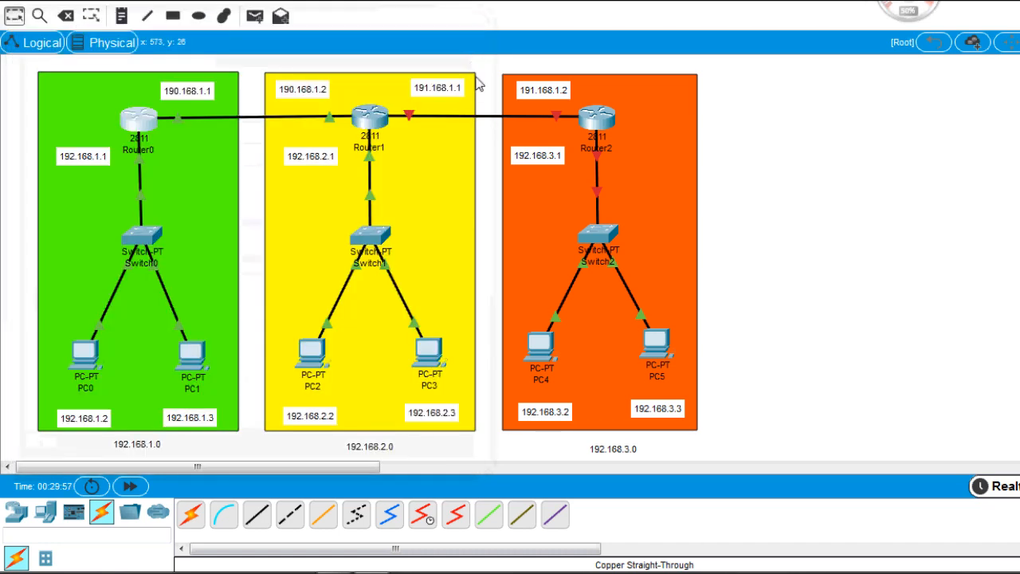
# Check the IP address and subnet mask settings of Router1's FastEthernet0/0 and FastEthernet0/1 interfaces.
pyautogui.click(373, 121)
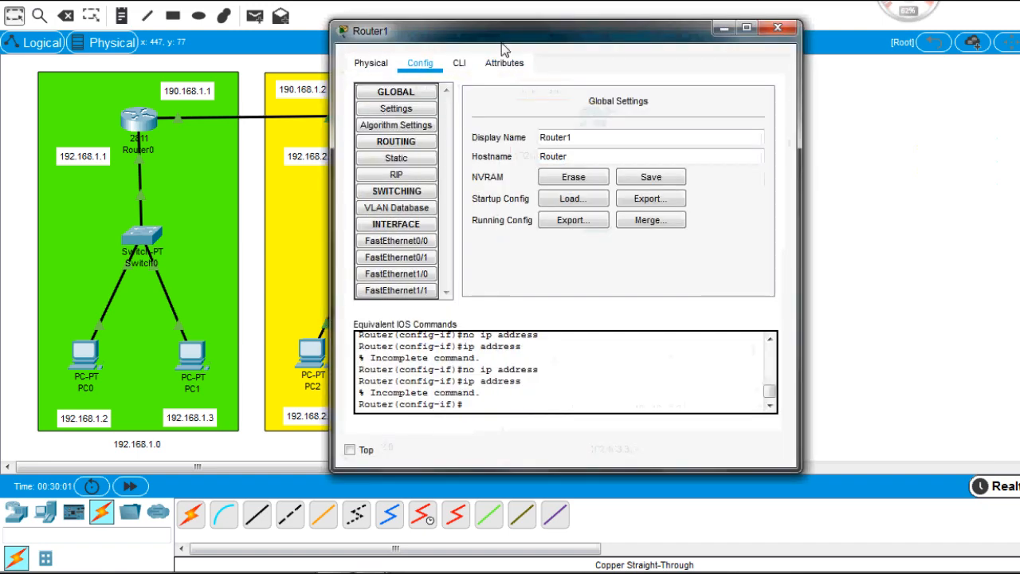
pyautogui.moveTo(577, 57); pyautogui.dragTo(658, 51)
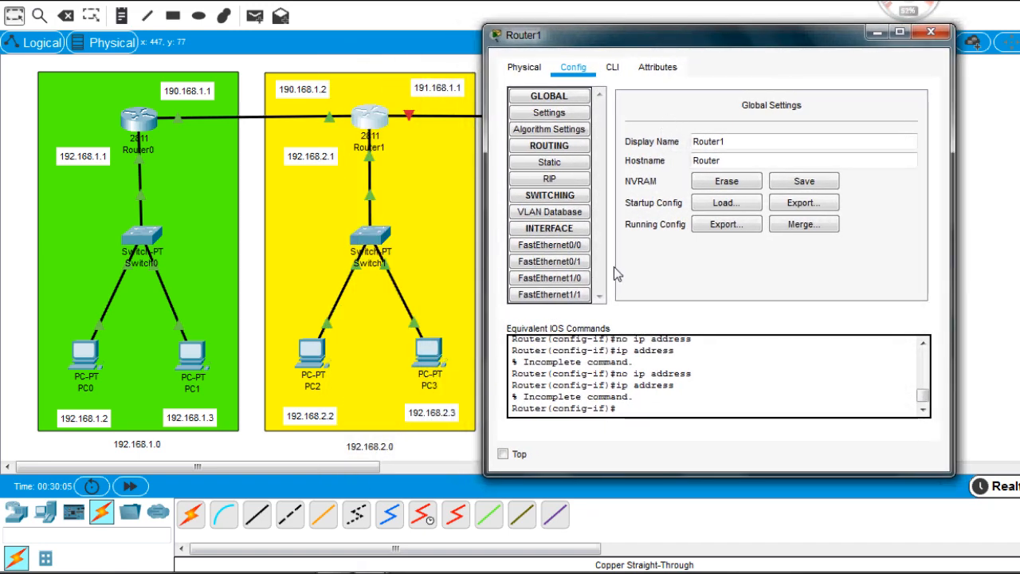
pyautogui.click(571, 247)
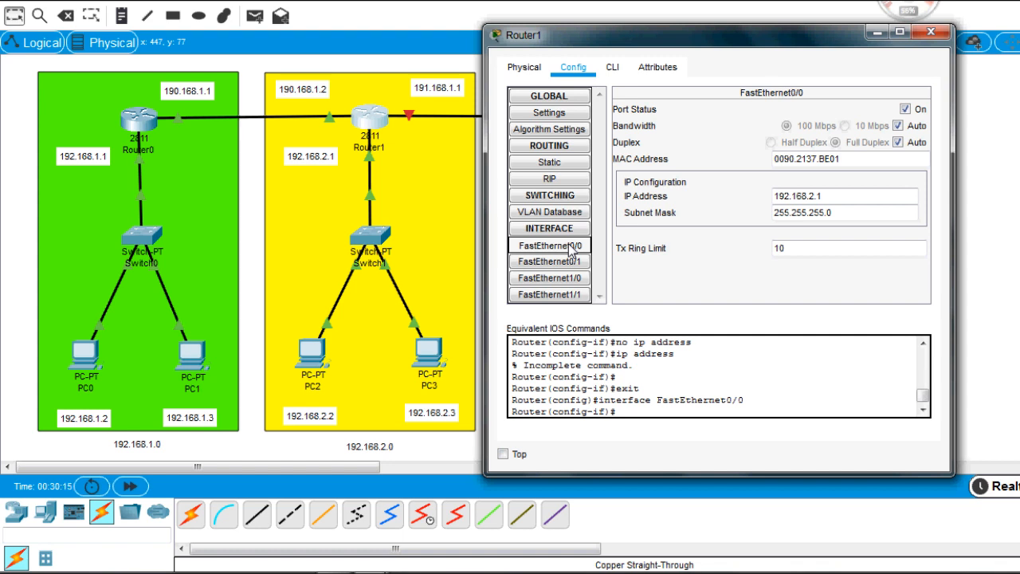
pyautogui.click(571, 262)
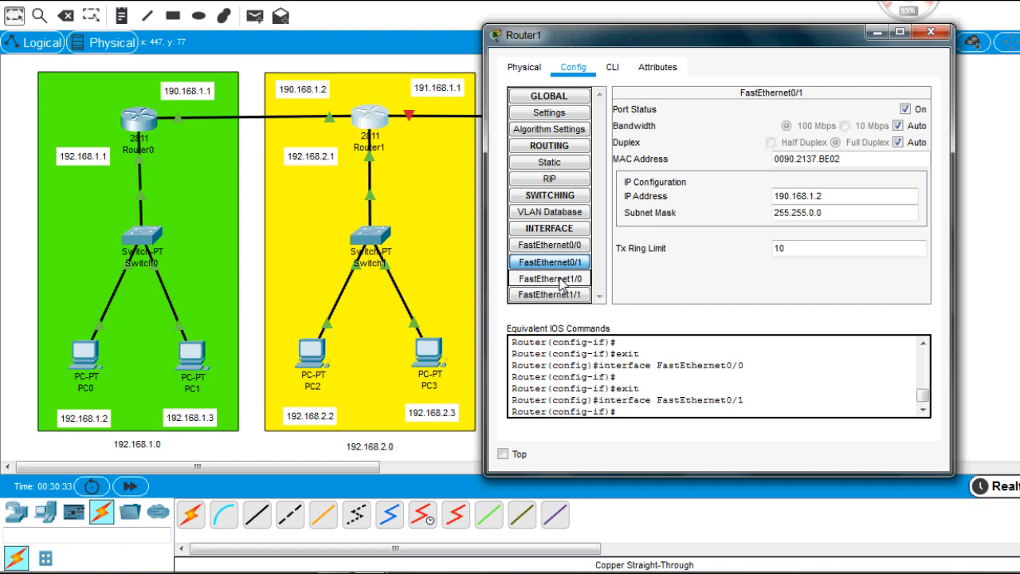
# Set Router1's FastEthernet1/0 interface to IP address 191.168.1.1 with subnet mask 255.255.0.0.
pyautogui.click(561, 282)
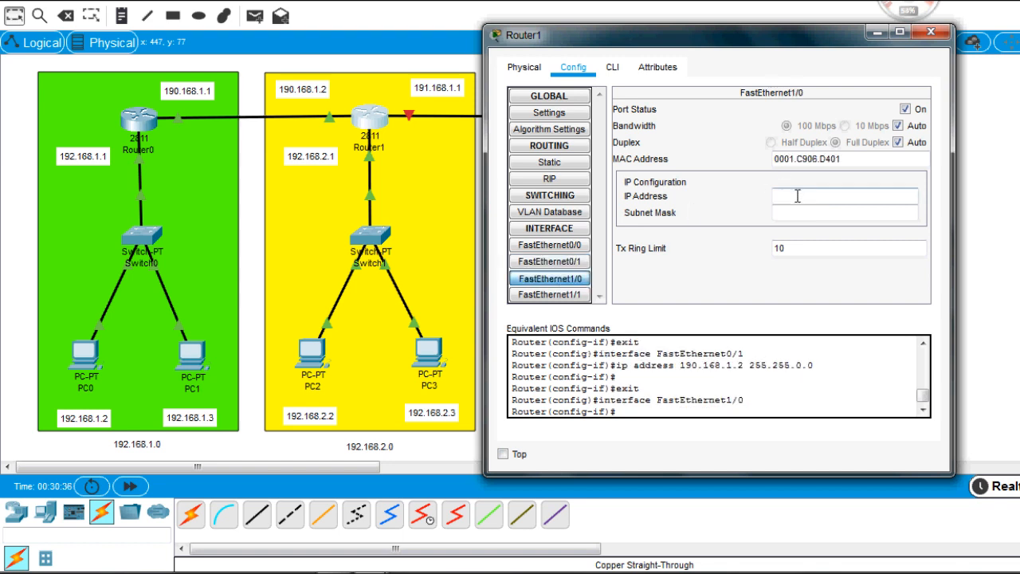
pyautogui.click(790, 198)
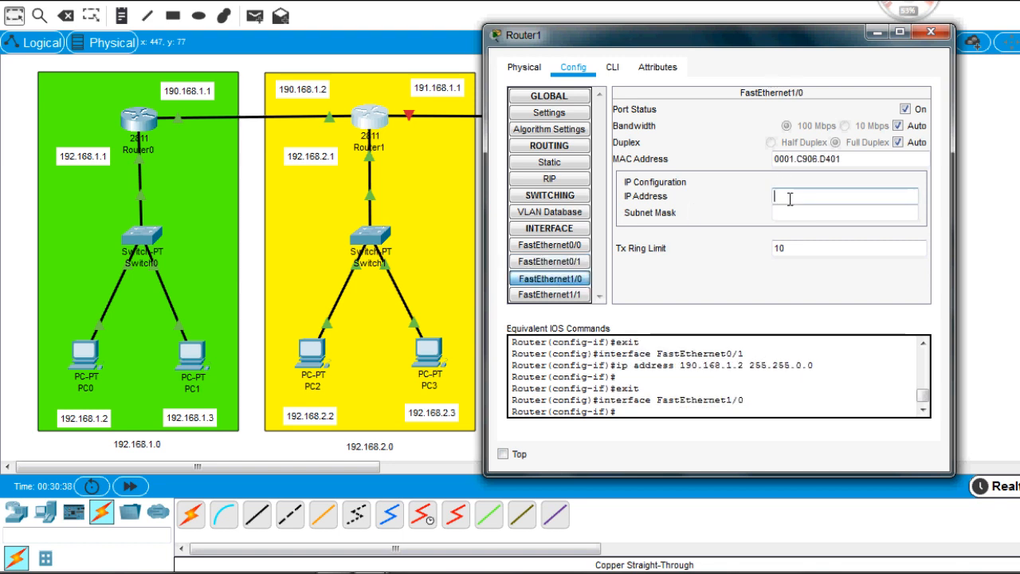
pyautogui.write('191.168')
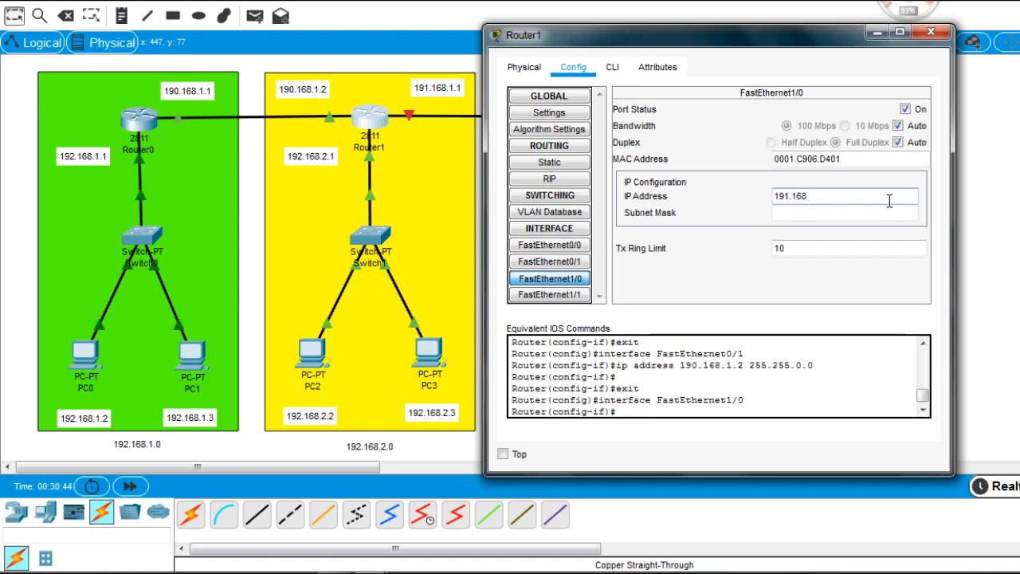
pyautogui.write('.1.1')
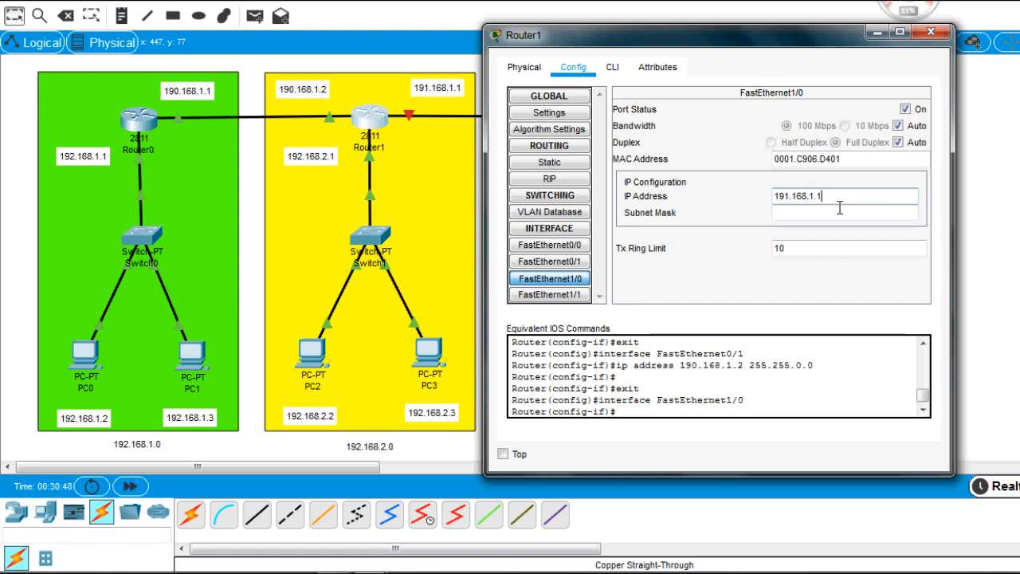
pyautogui.click(839, 209)
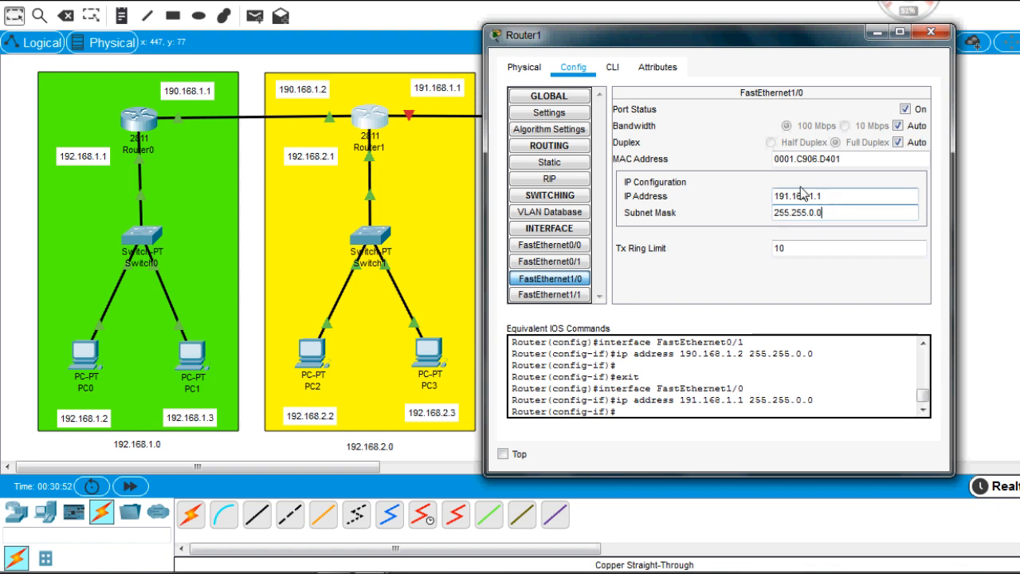
# Add a static route on Router1 to network 192.168.1.0, mask 255.255.255.0, with next hop 190.168.1.1.
pyautogui.click(550, 163)
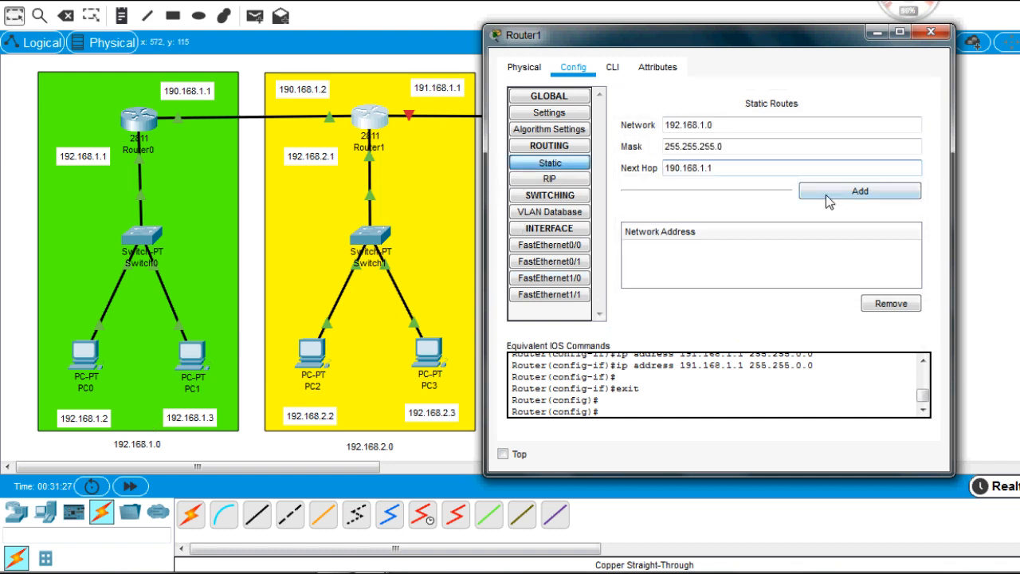
pyautogui.click(826, 197)
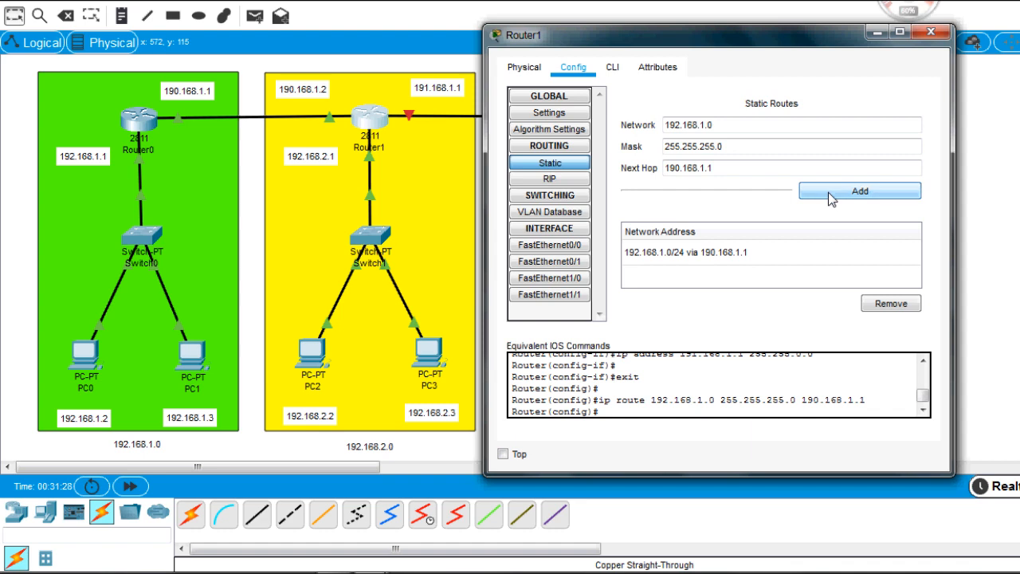
# Add a second static route on Router1 to network 192.168.3.0, mask 255.255.255.0, via 191.168.1.2, and close its window.
pyautogui.moveTo(797, 42); pyautogui.dragTo(330, 50)
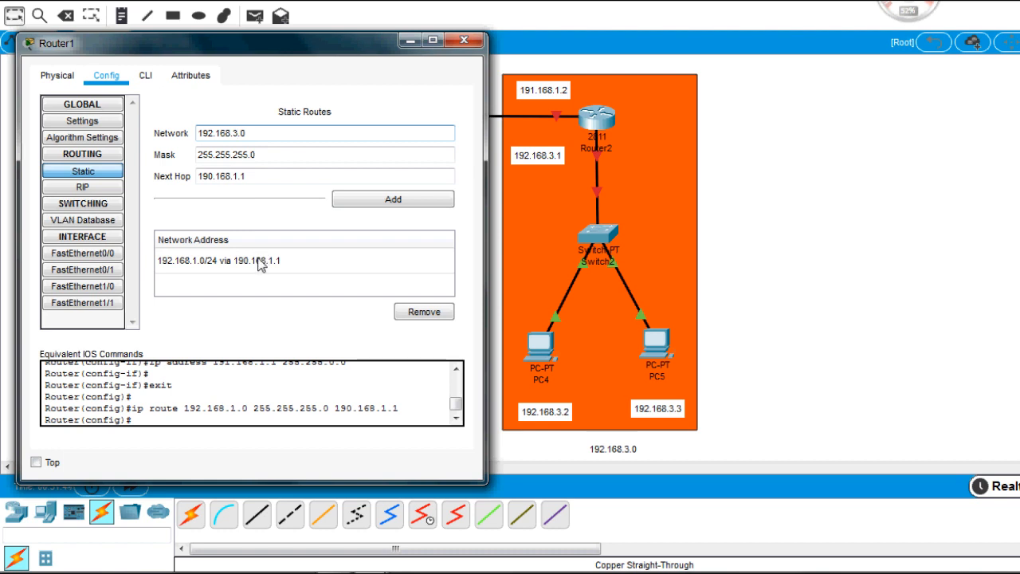
pyautogui.click(246, 177)
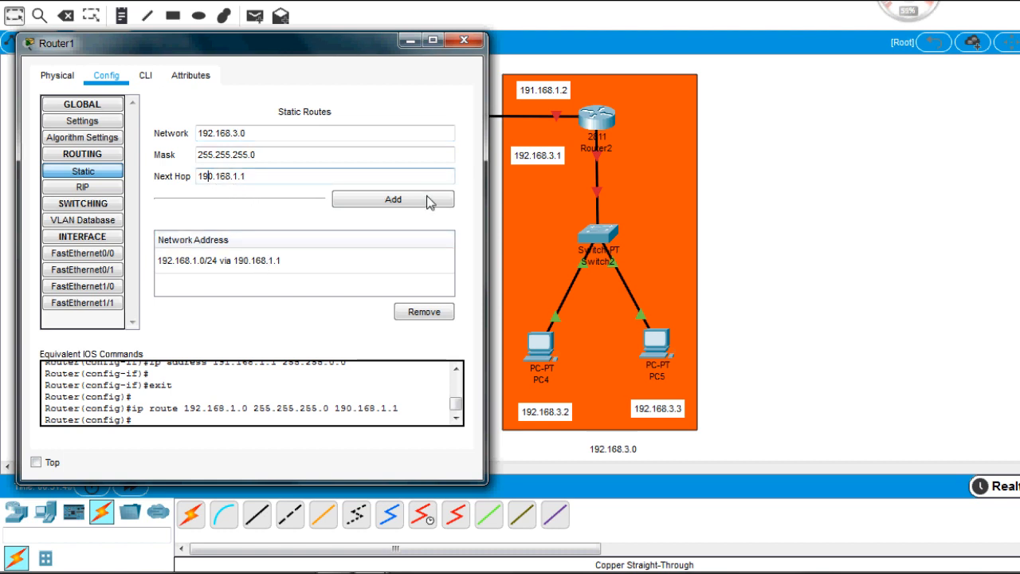
pyautogui.press('BackSpace')
pyautogui.write('1')
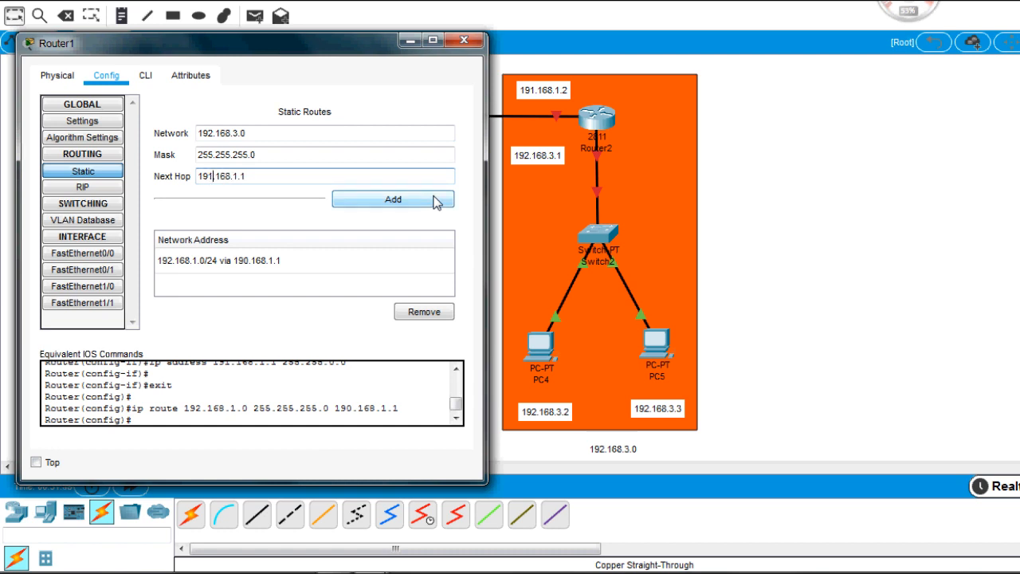
pyautogui.press('Right')
pyautogui.press('Right')
pyautogui.press('Right')
pyautogui.press('Right')
pyautogui.press('BackSpace')
pyautogui.write('2')
pyautogui.click(436, 201)
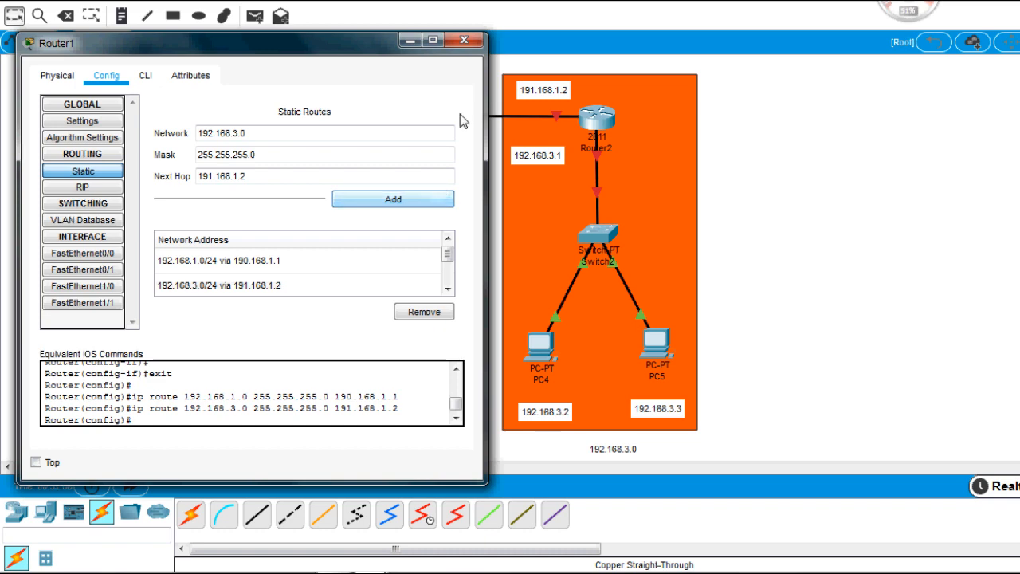
pyautogui.click(463, 43)
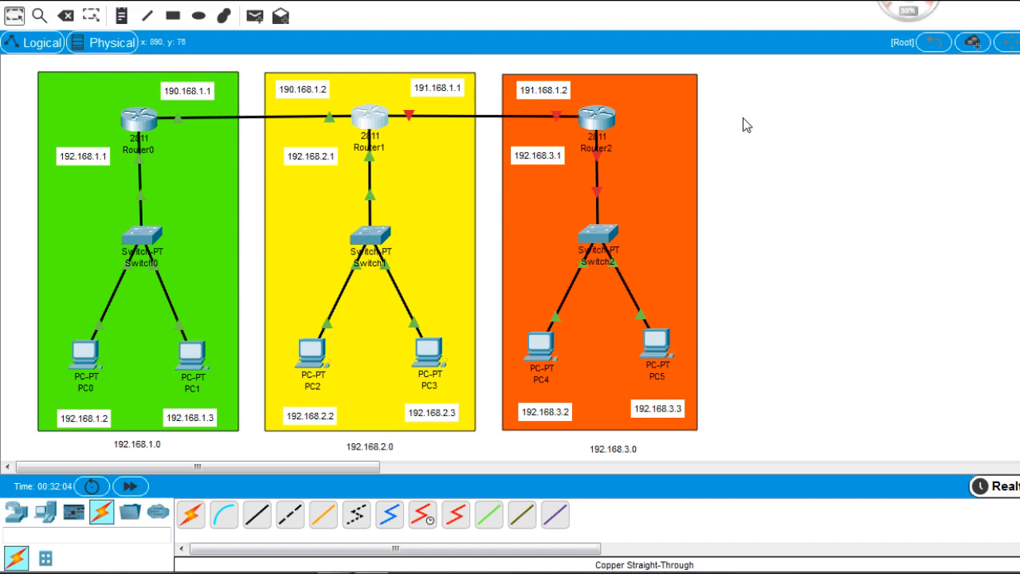
# Set Router2's FastEthernet0/0 interface to IP address 192.168.3.1 with subnet mask 255.255.255.0 and turn the port on.
pyautogui.click(603, 120)
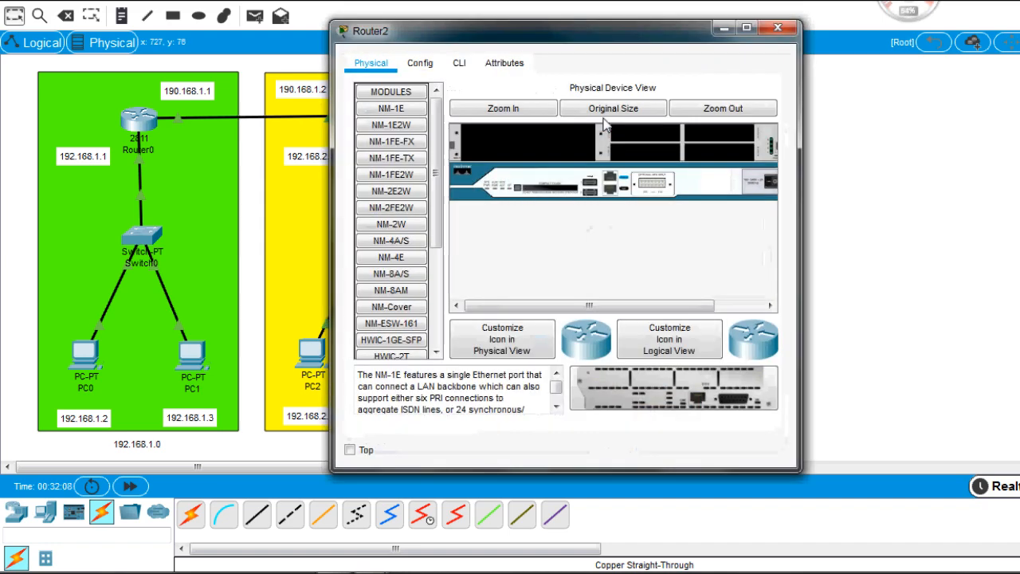
pyautogui.click(422, 65)
pyautogui.moveTo(535, 43); pyautogui.dragTo(213, 40)
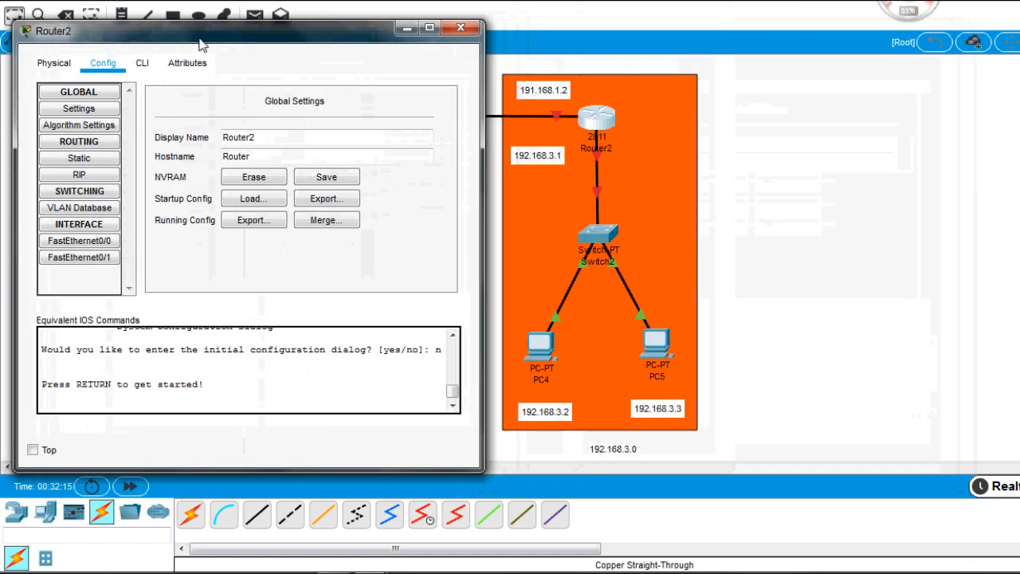
pyautogui.click(79, 242)
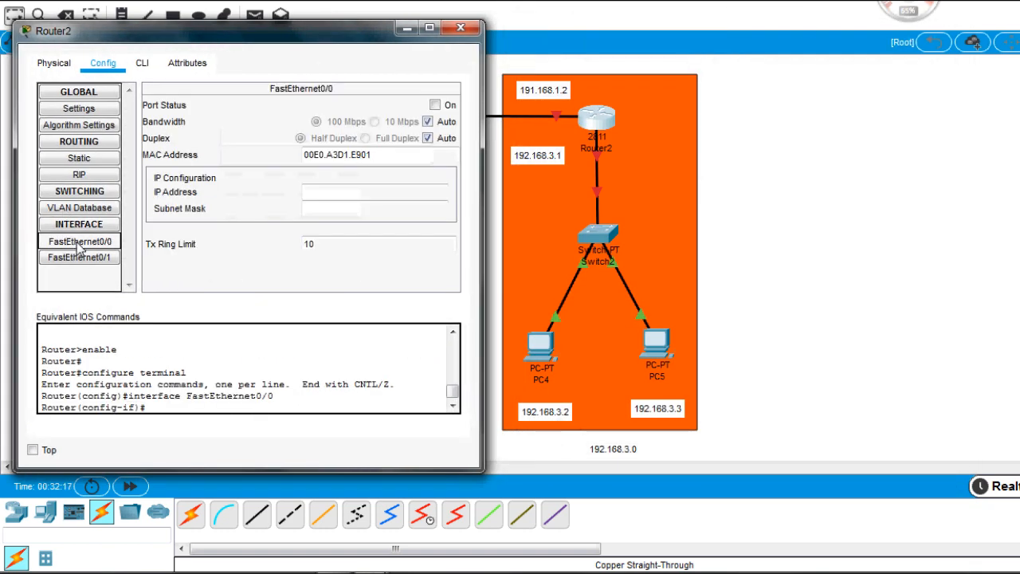
pyautogui.click(324, 193)
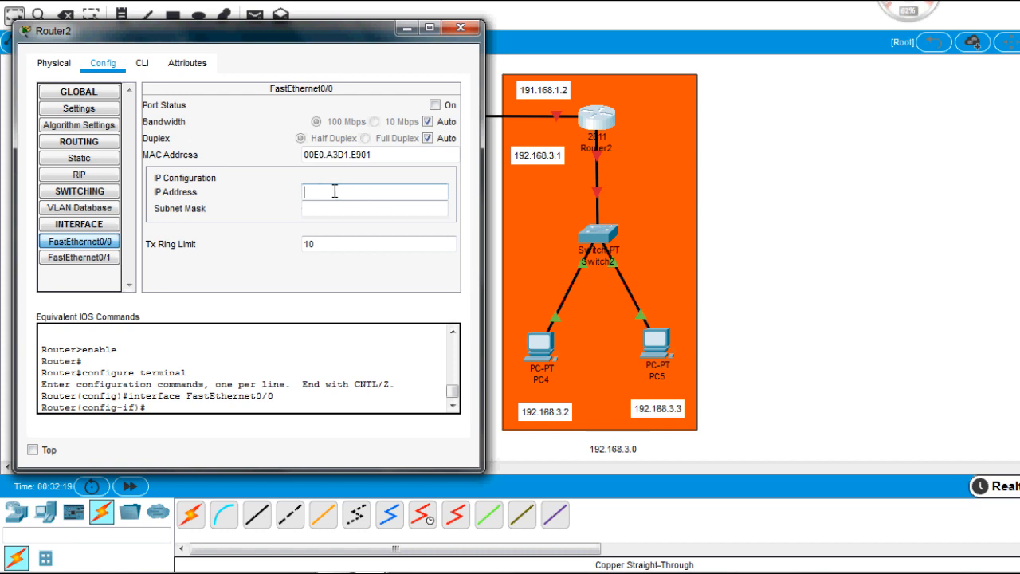
pyautogui.write('192.168.3.1')
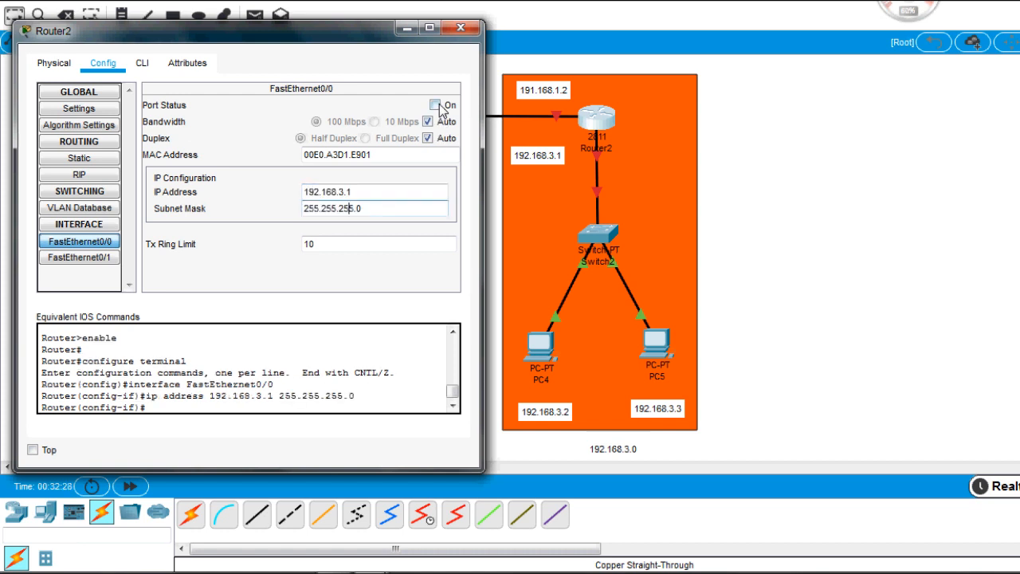
pyautogui.click(435, 106)
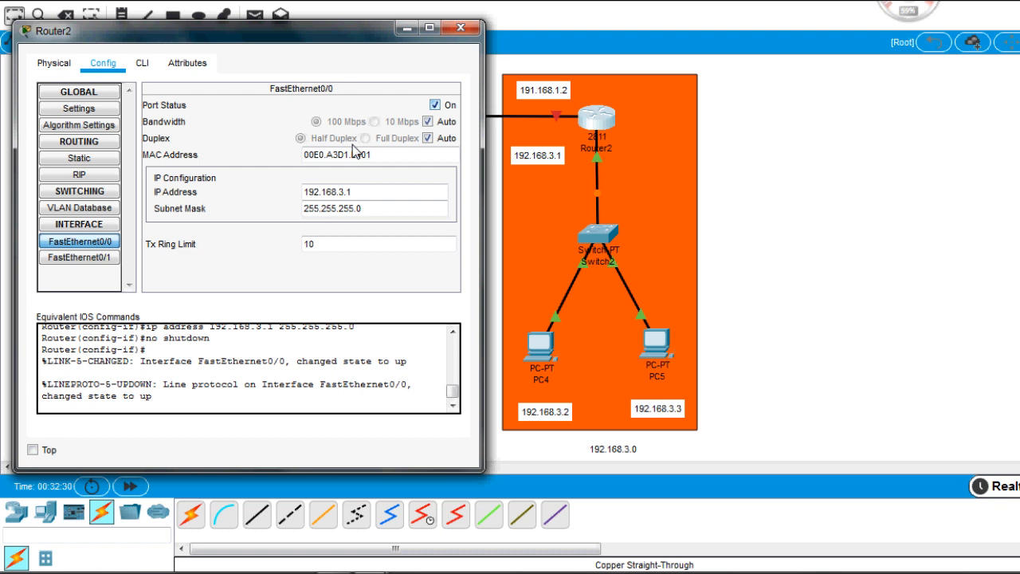
# Turn on Router2's FastEthernet0/1 port and give it IP address 191.168.1.2 with subnet mask 255.255.0.0.
pyautogui.click(95, 259)
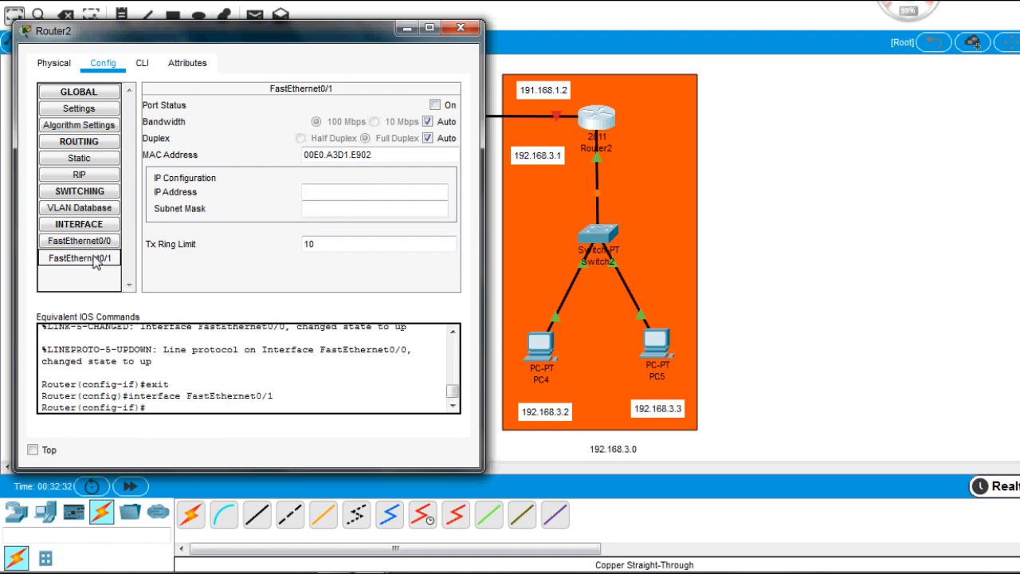
pyautogui.click(435, 106)
pyautogui.click(348, 192)
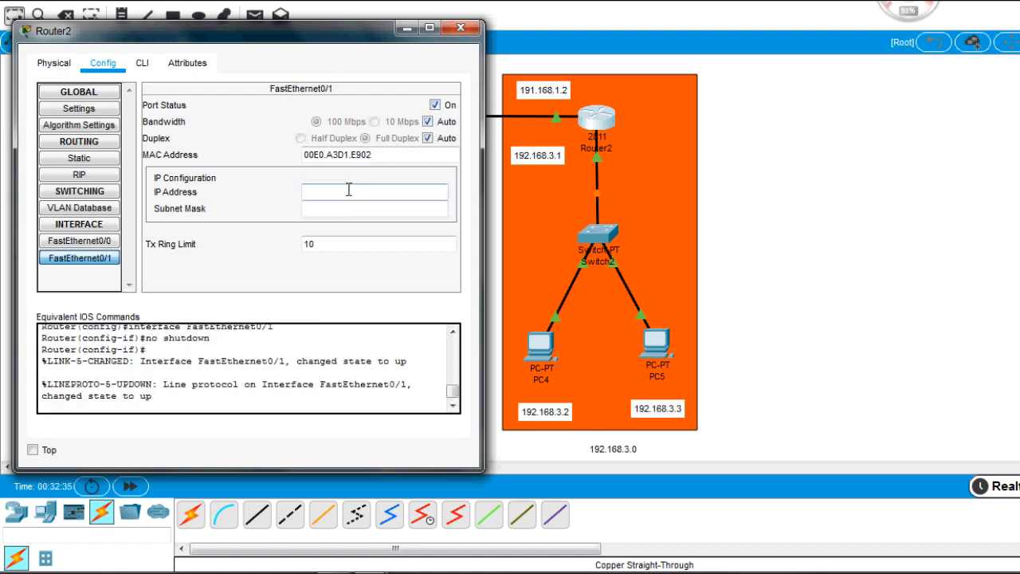
pyautogui.write('191.168.1.2')
pyautogui.click(338, 211)
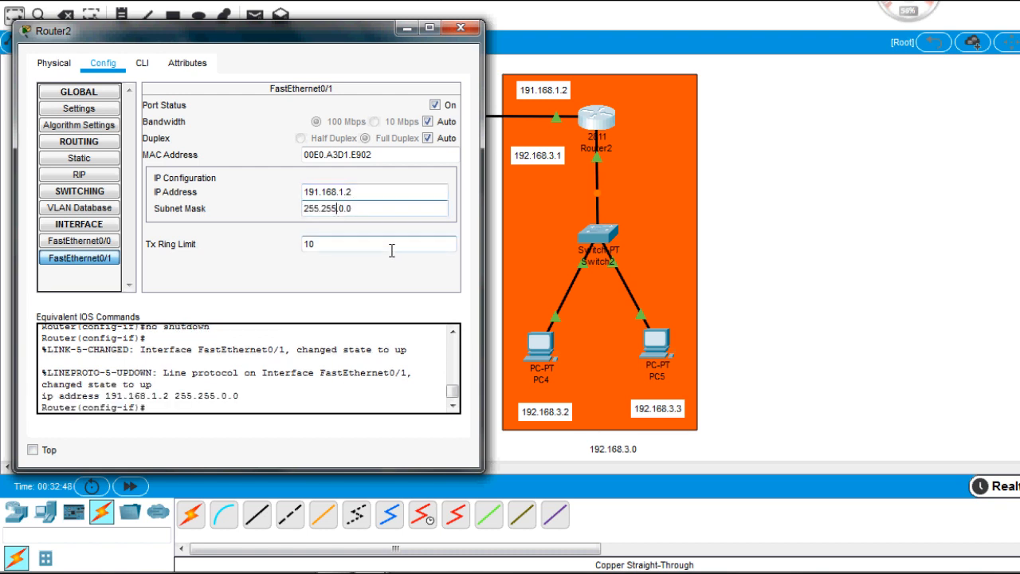
# Add a static route on Router2 to network 192.168.1.0, mask 255.255.255.0, with next hop 191.168.1.1.
pyautogui.click(93, 162)
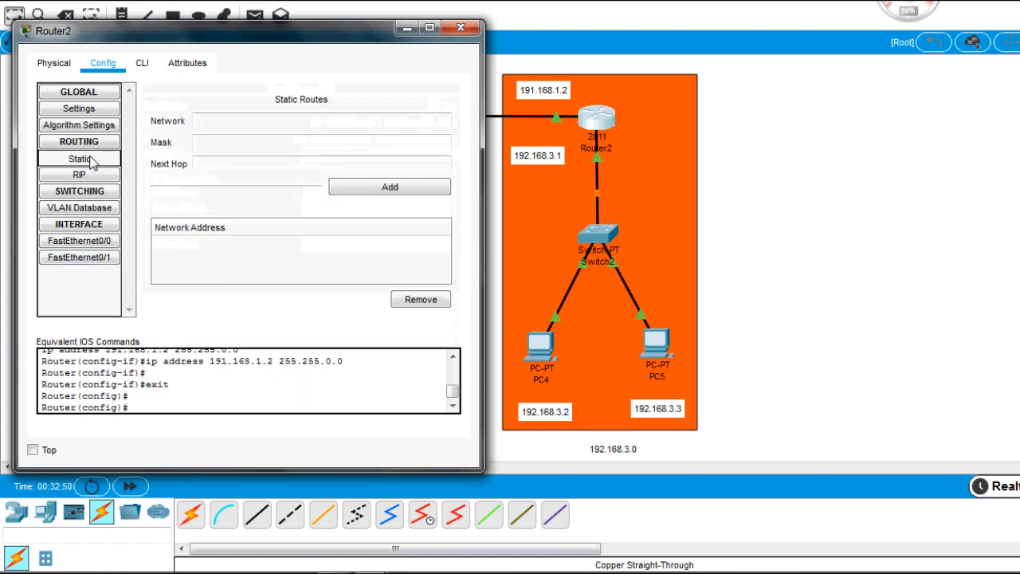
pyautogui.moveTo(299, 45); pyautogui.dragTo(547, 42)
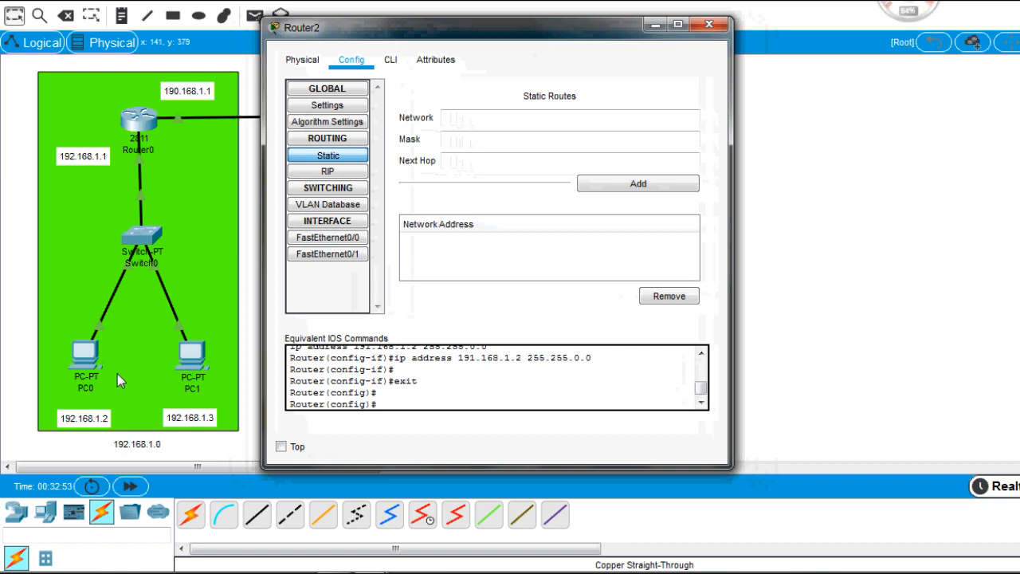
pyautogui.click(453, 117)
pyautogui.write('192.168.1.0')
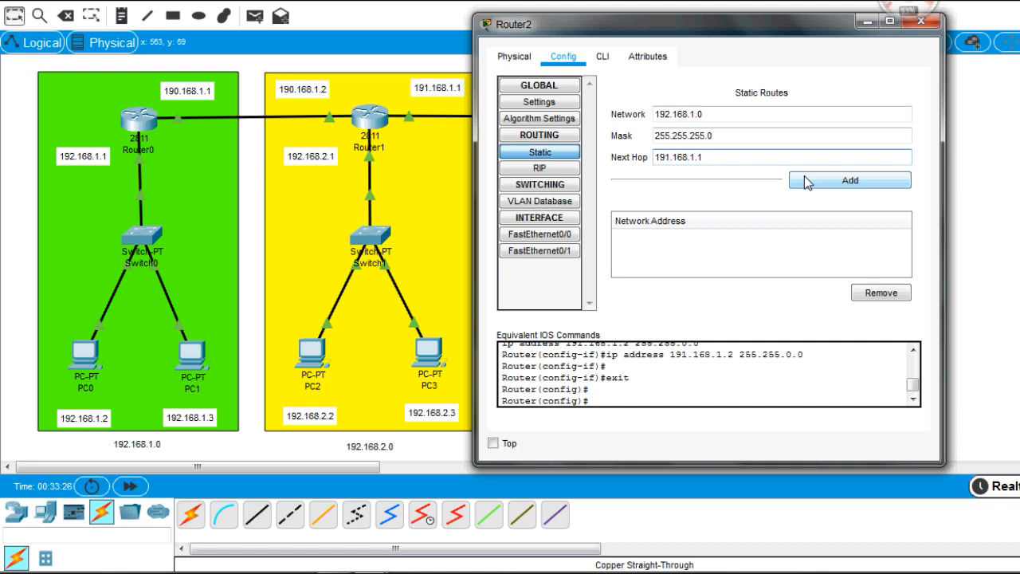
pyautogui.click(806, 182)
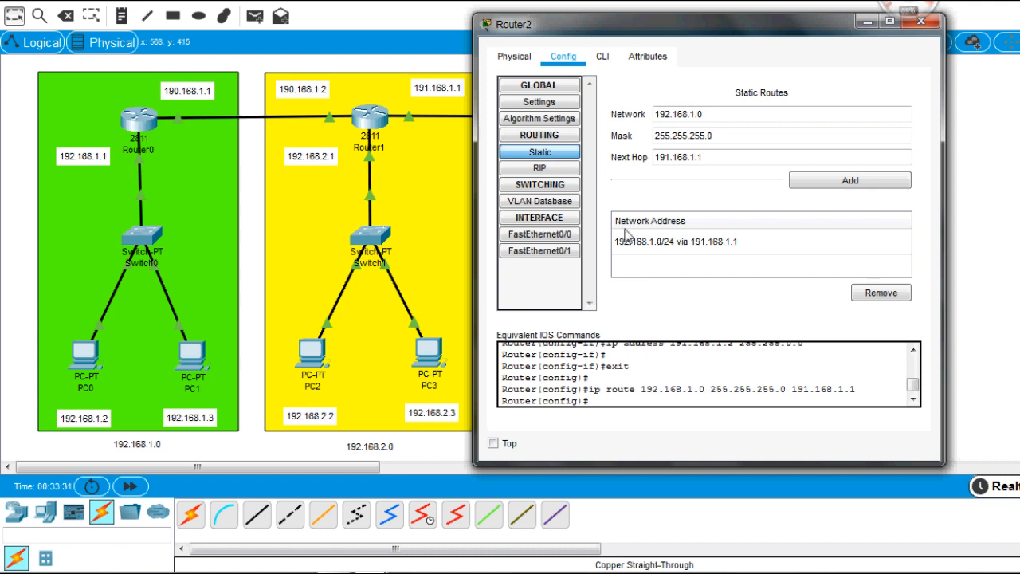
# Add a second static route on Router2 to network 192.168.2.0, mask 255.255.255.0, via 191.168.1.1, and close its window.
pyautogui.click(711, 114)
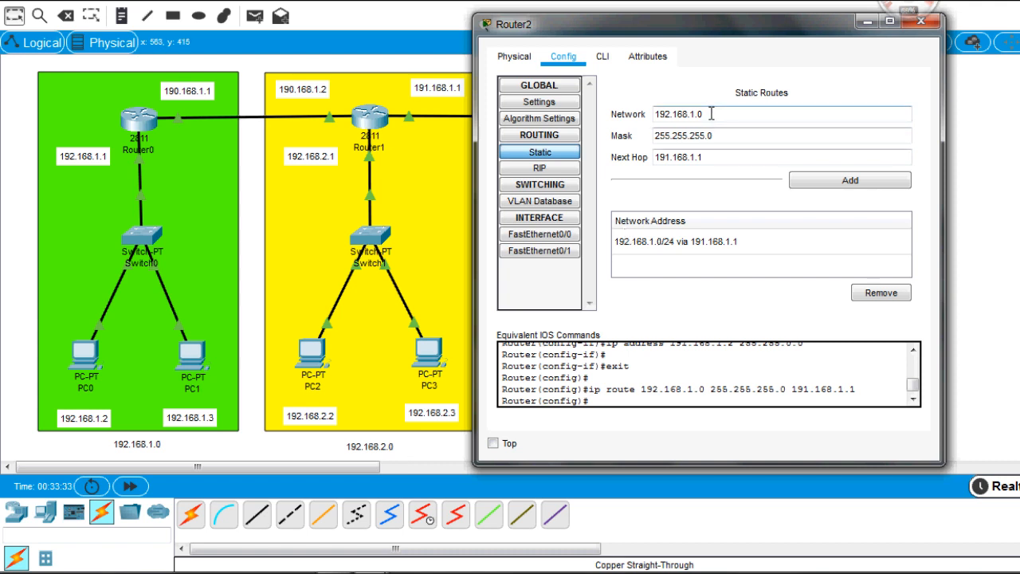
pyautogui.click(696, 113)
pyautogui.press('BackSpace')
pyautogui.write('2')
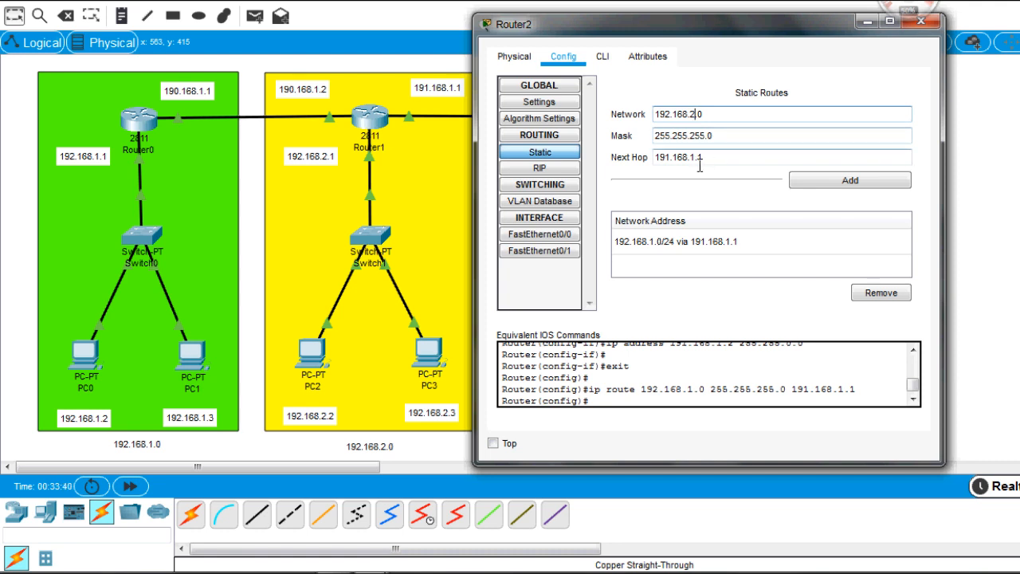
pyautogui.click(849, 180)
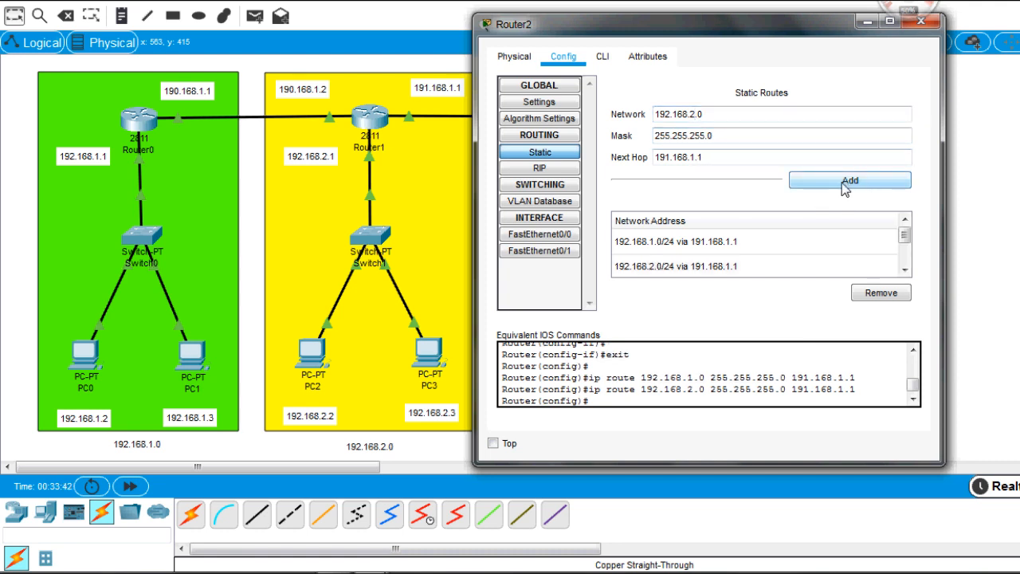
pyautogui.click(921, 22)
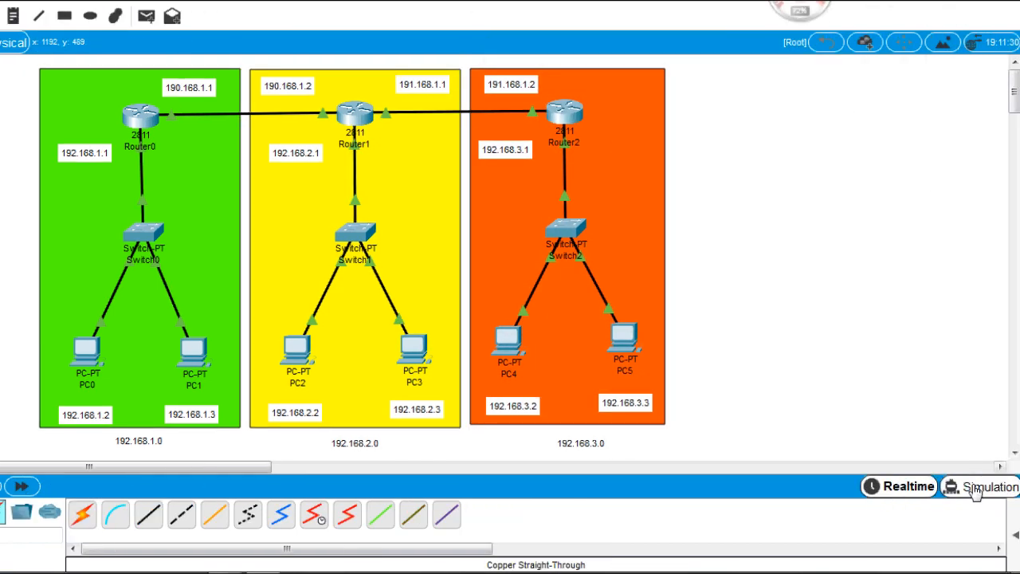
# In Simulation mode with the PDU list shown, play a simple PDU from PC0 to PC2 and delete the test scenario.
pyautogui.click(981, 486)
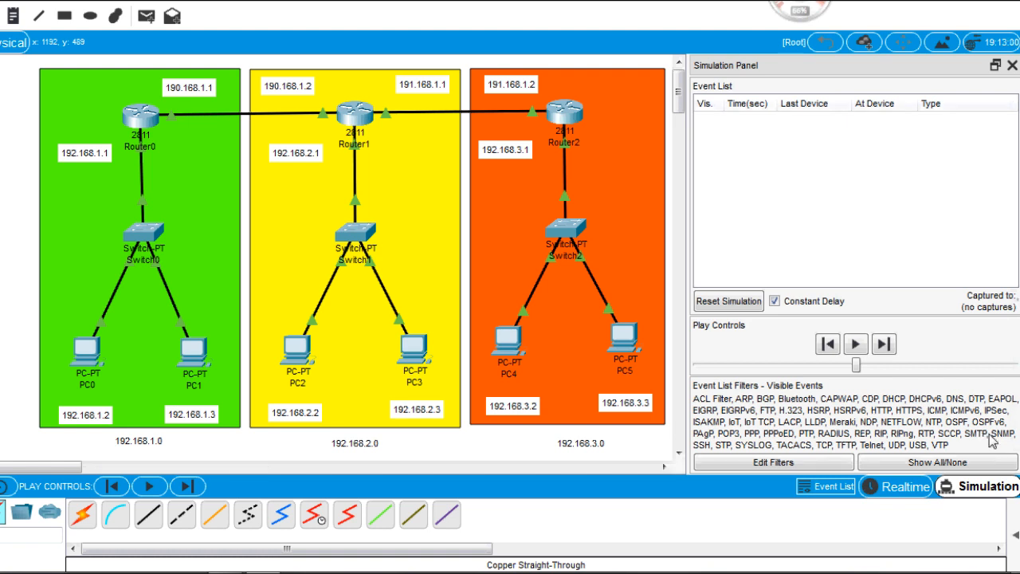
pyautogui.click(1014, 535)
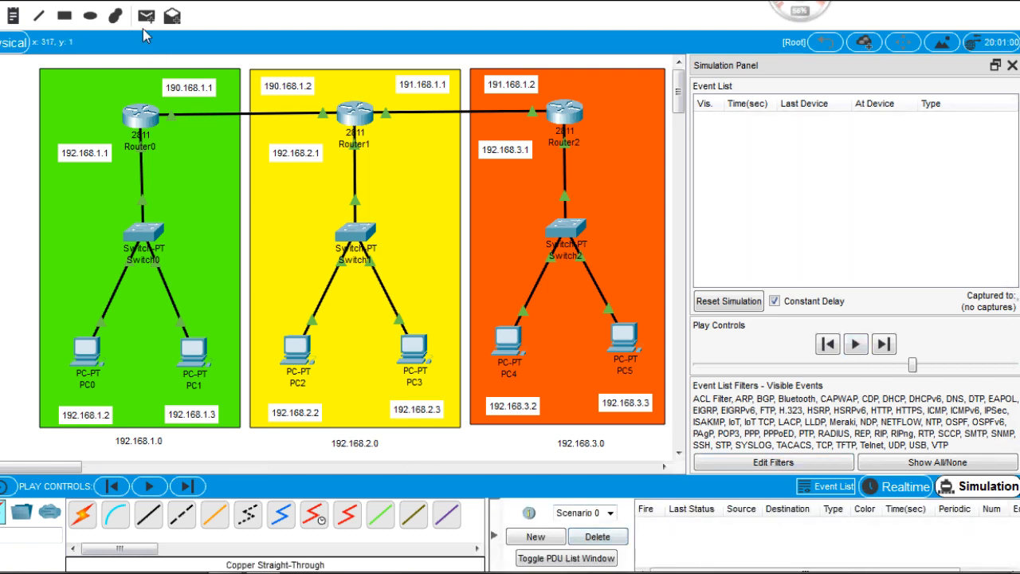
pyautogui.click(146, 16)
pyautogui.click(88, 360)
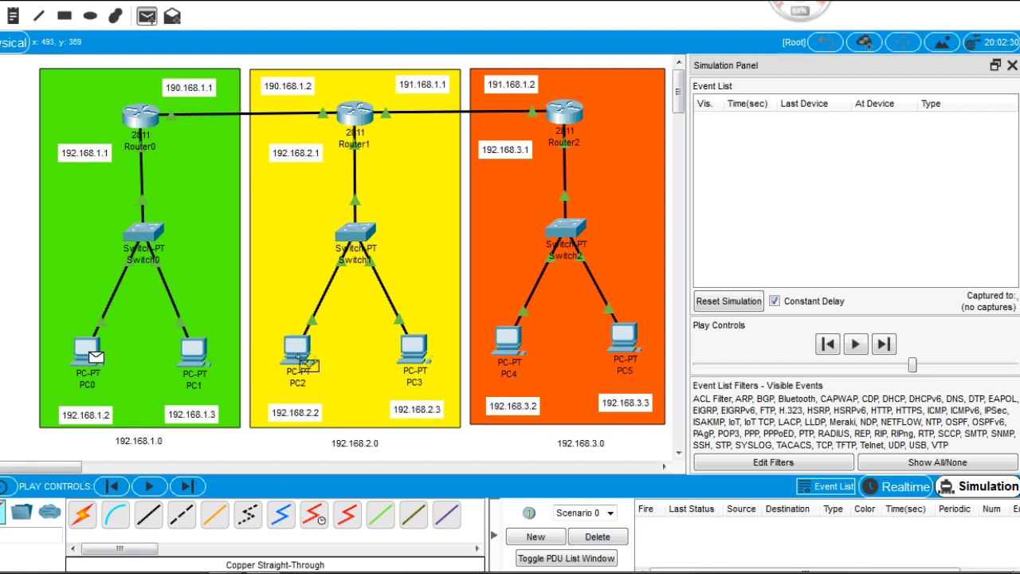
pyautogui.click(299, 357)
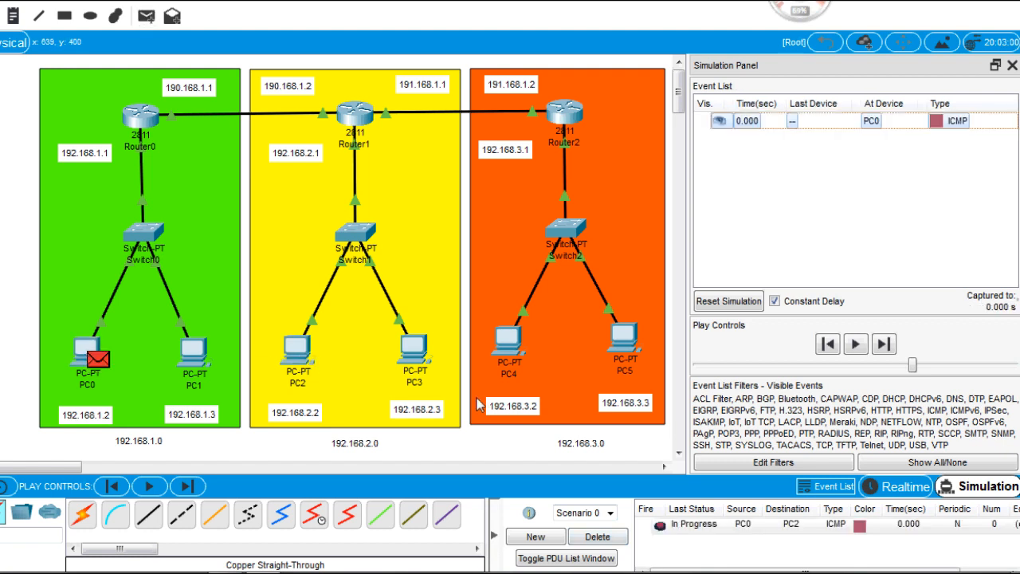
pyautogui.click(856, 345)
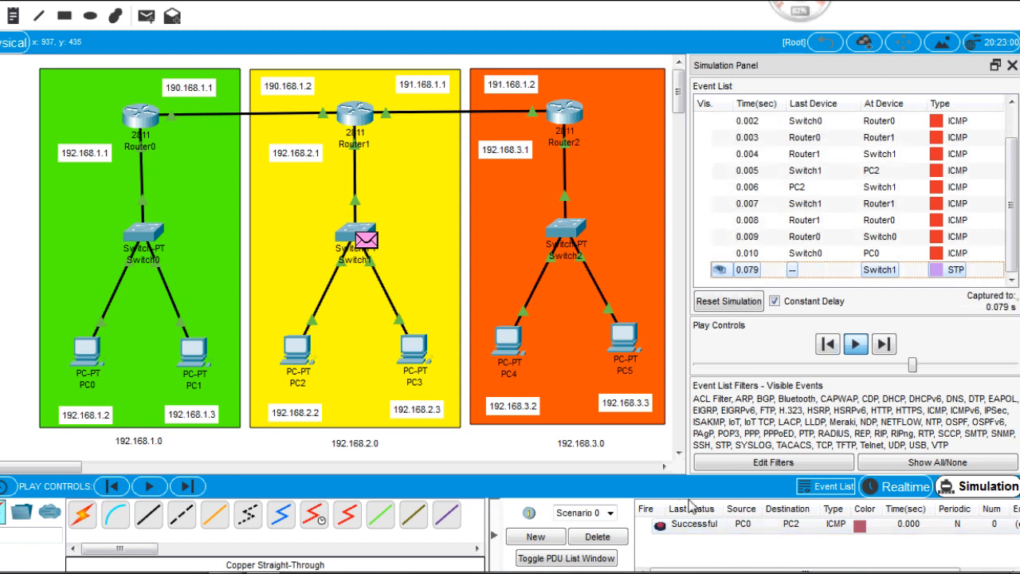
pyautogui.click(598, 536)
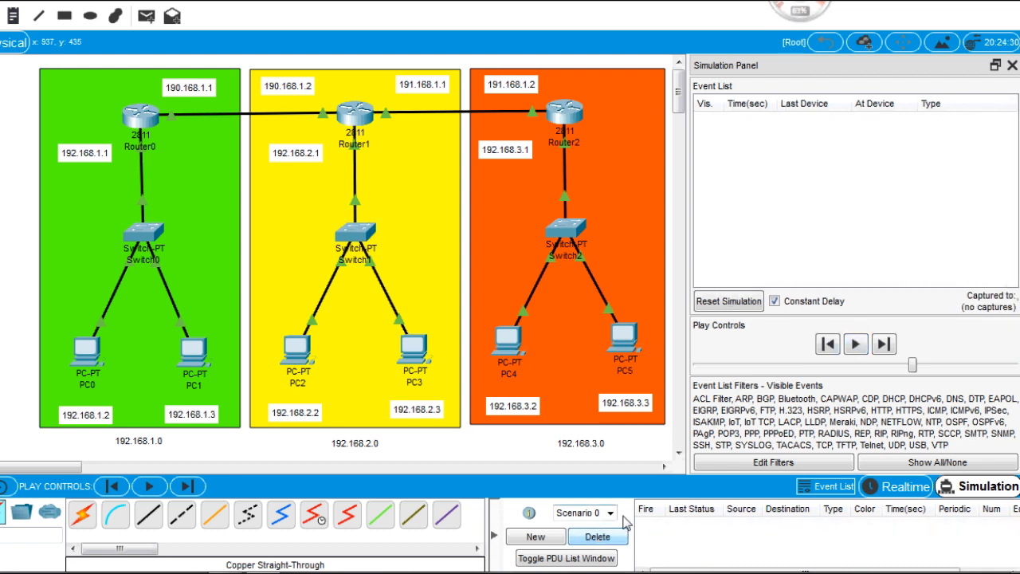
# Test connectivity by playing a simple PDU from PC0 to PC4, and delete the scenario.
pyautogui.click(146, 16)
pyautogui.click(86, 349)
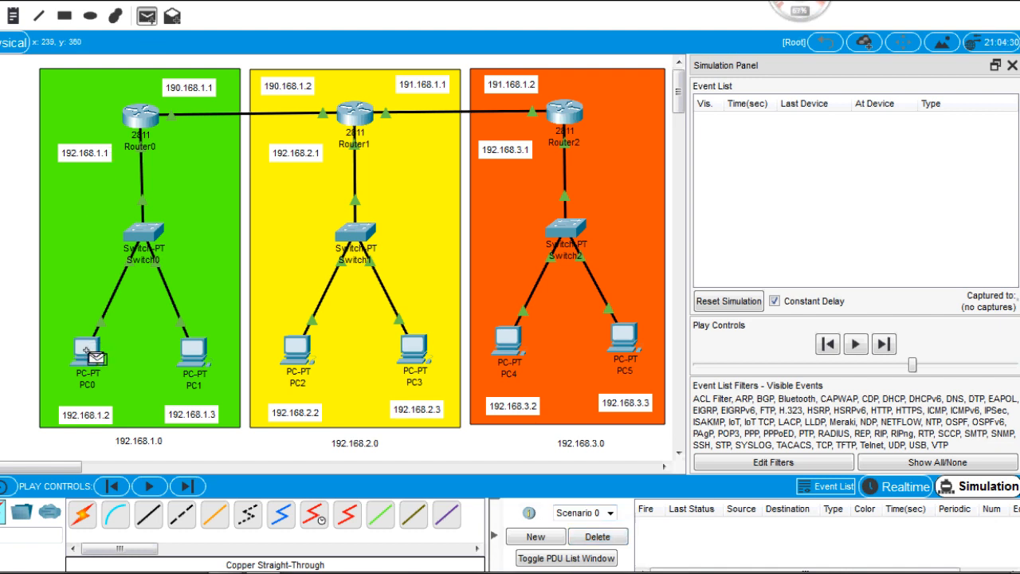
pyautogui.click(508, 347)
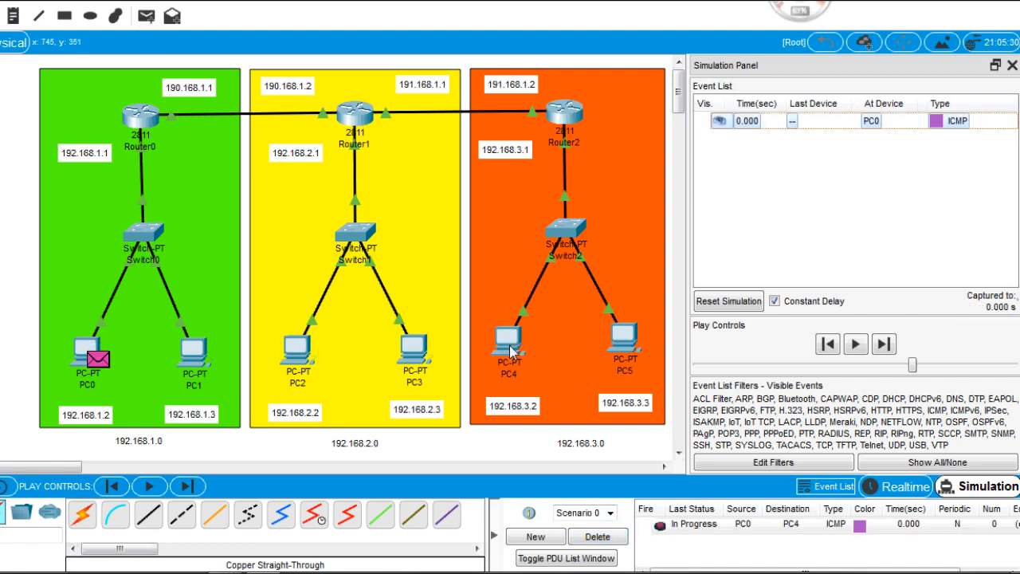
pyautogui.click(858, 347)
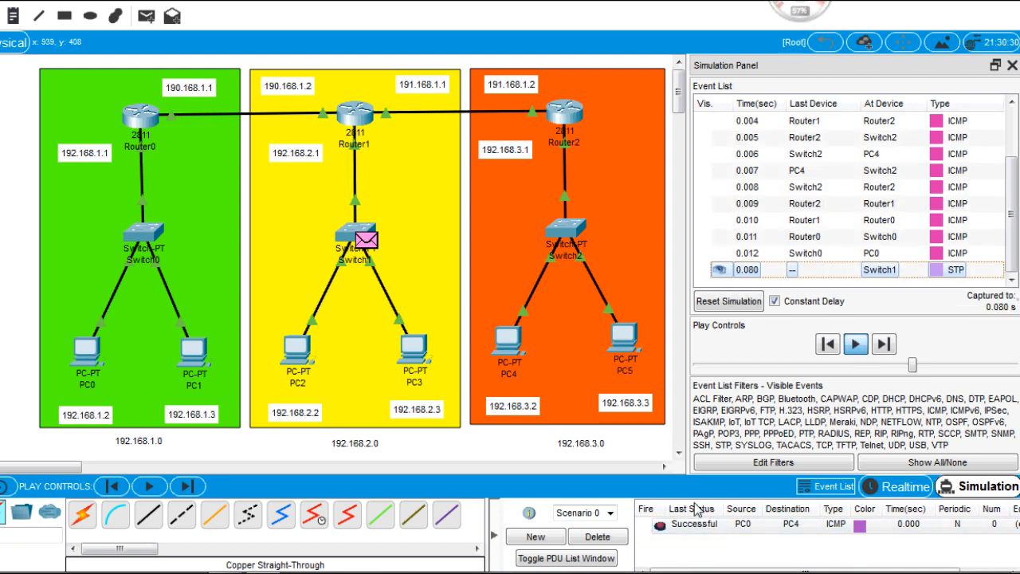
pyautogui.click(598, 538)
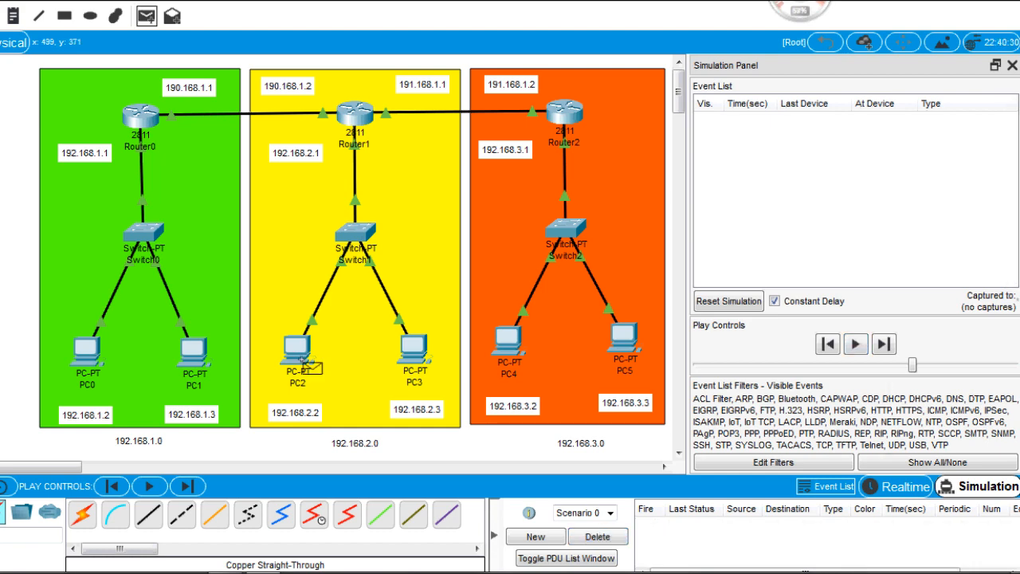
# Test connectivity by playing a simple PDU from PC3 to PC0, and delete the scenario.
pyautogui.click(412, 348)
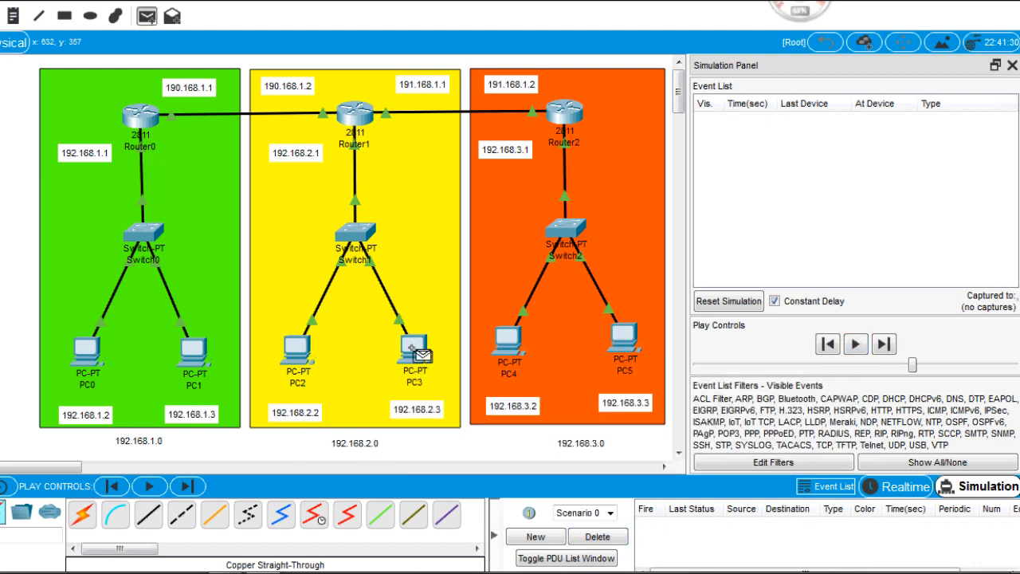
pyautogui.click(102, 356)
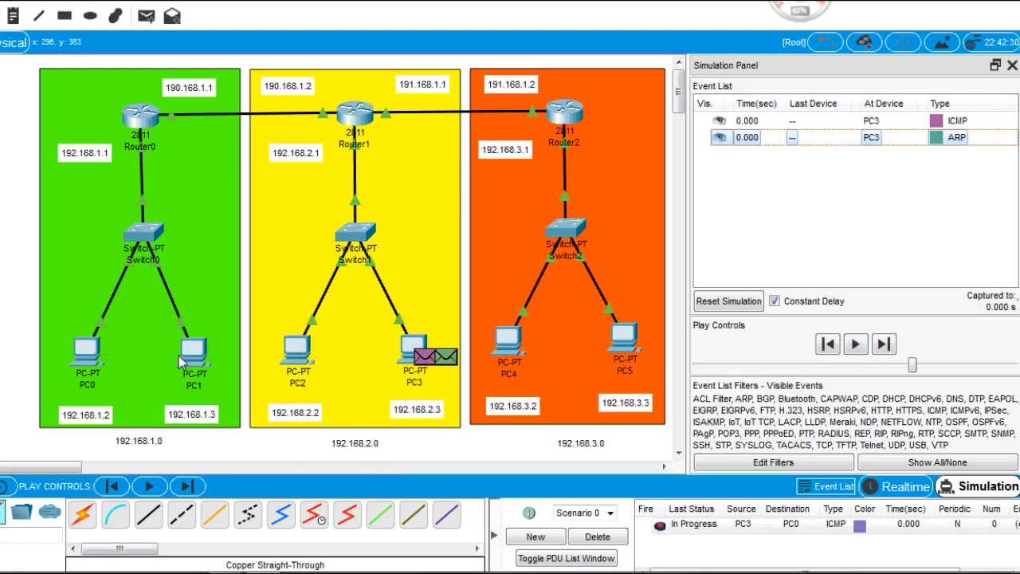
pyautogui.click(855, 343)
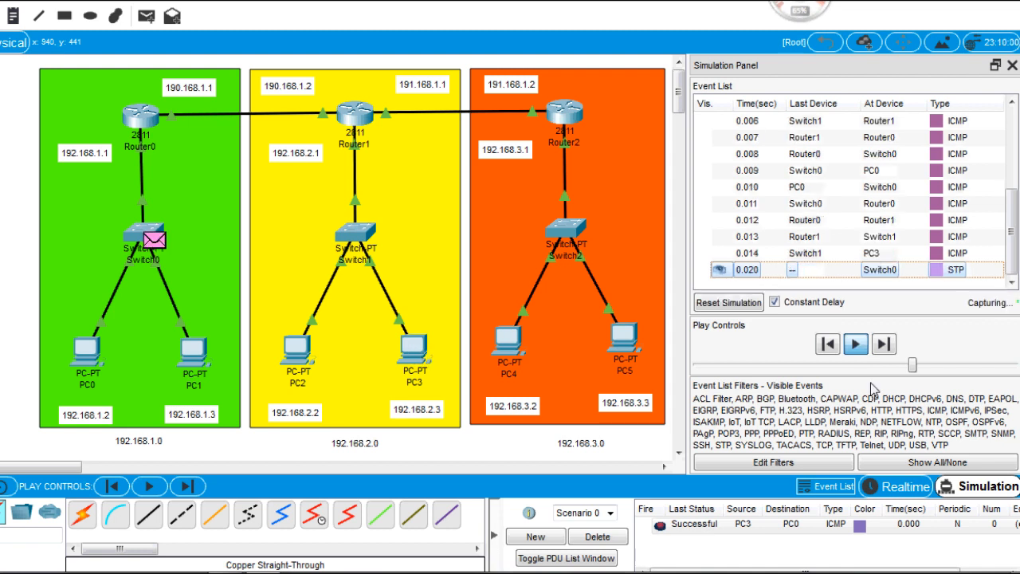
pyautogui.click(599, 537)
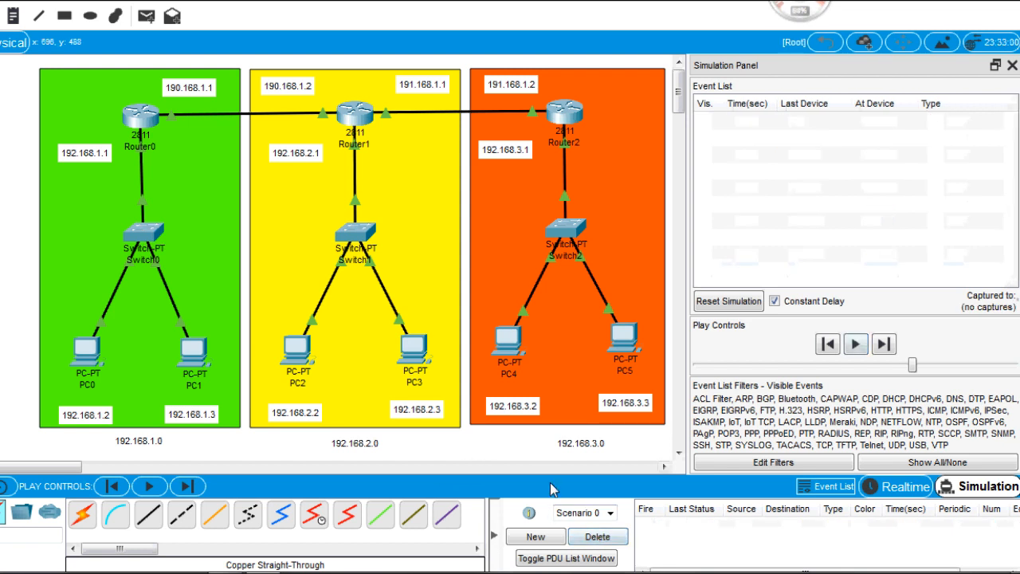
# Test connectivity by playing a simple PDU from PC2 to PC5, and delete the scenario.
pyautogui.click(146, 16)
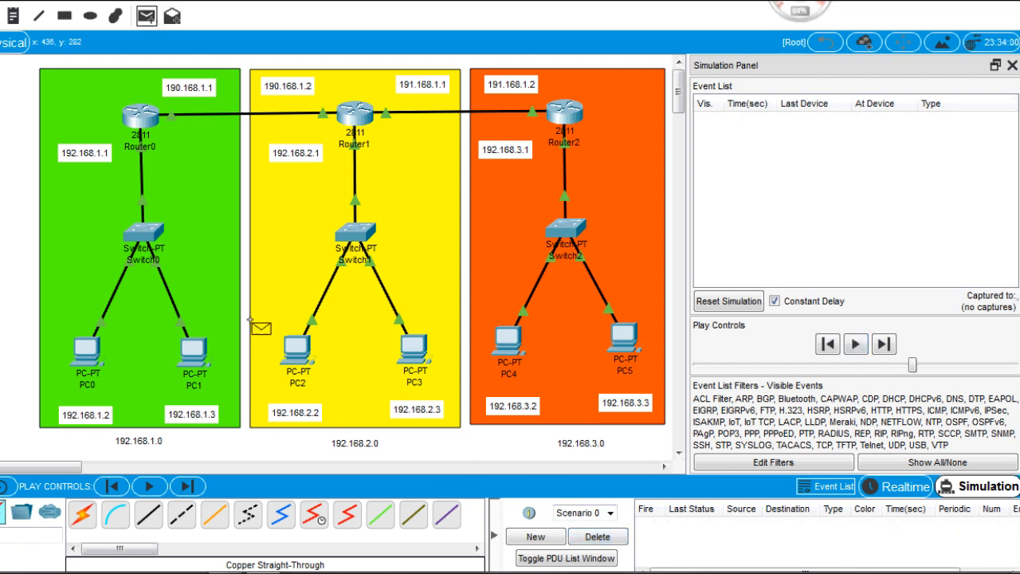
pyautogui.click(306, 356)
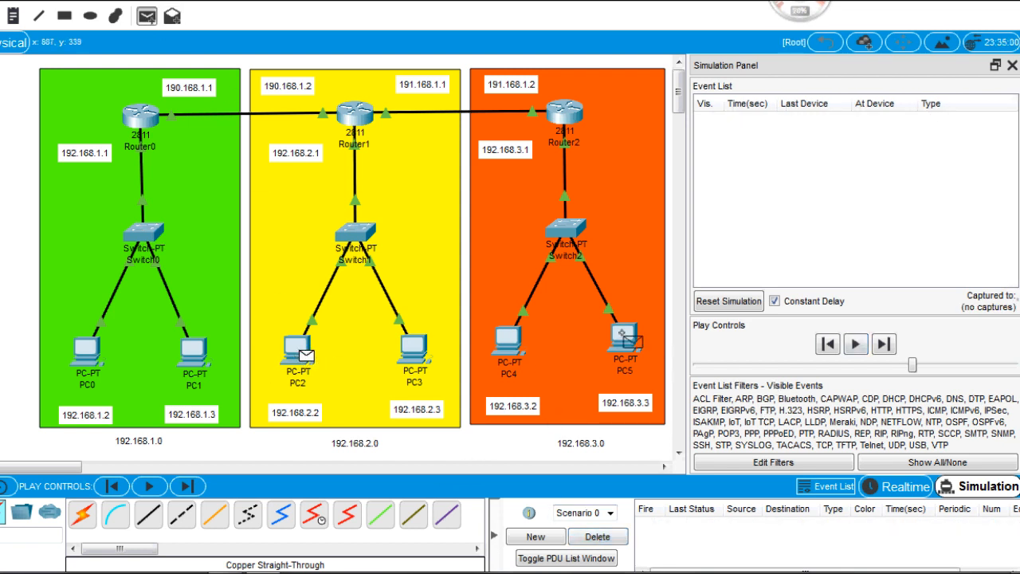
pyautogui.click(624, 342)
pyautogui.click(856, 345)
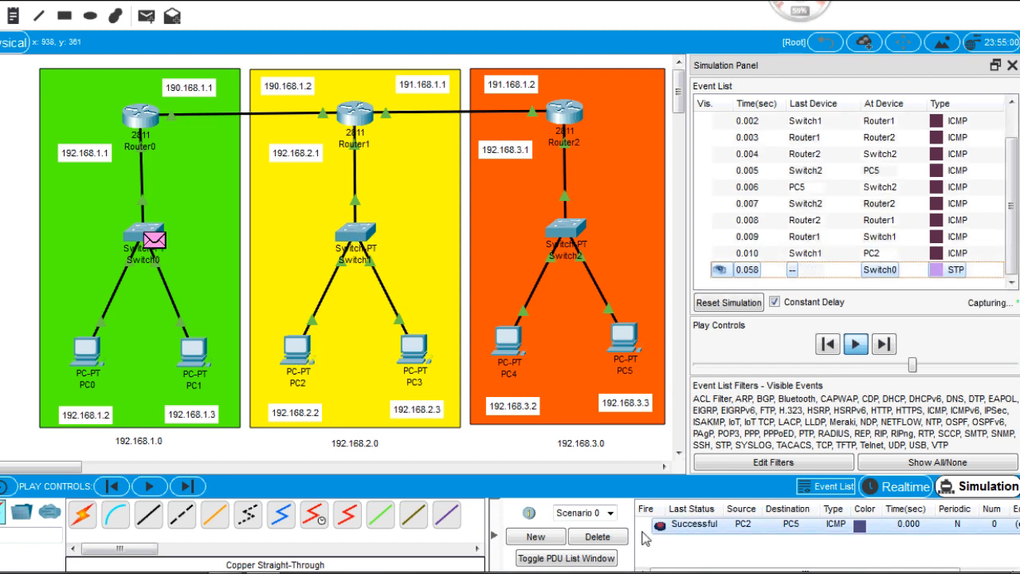
pyautogui.click(593, 539)
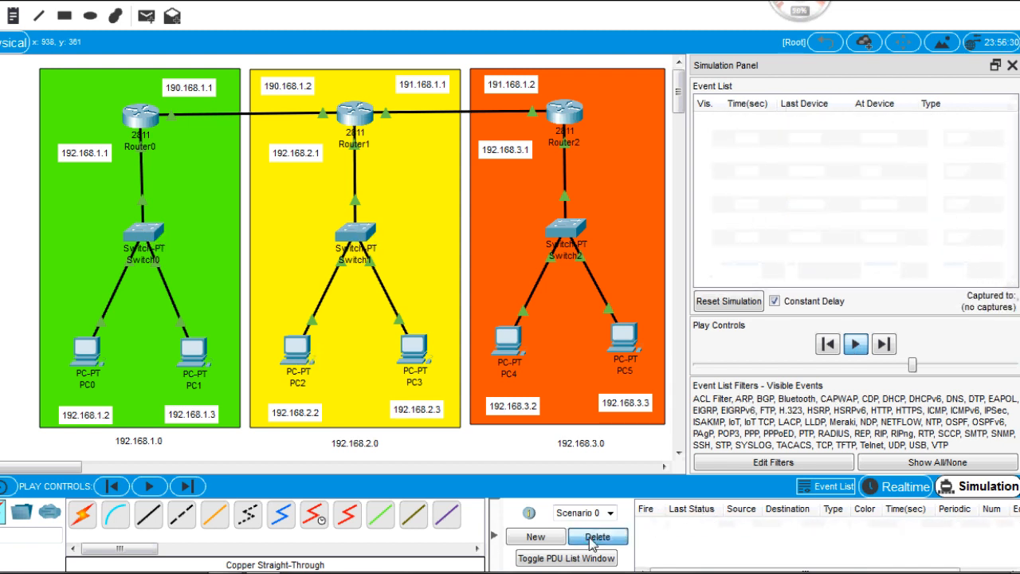
# Test connectivity by playing a simple PDU from PC4 to PC0, and delete the scenario.
pyautogui.click(147, 17)
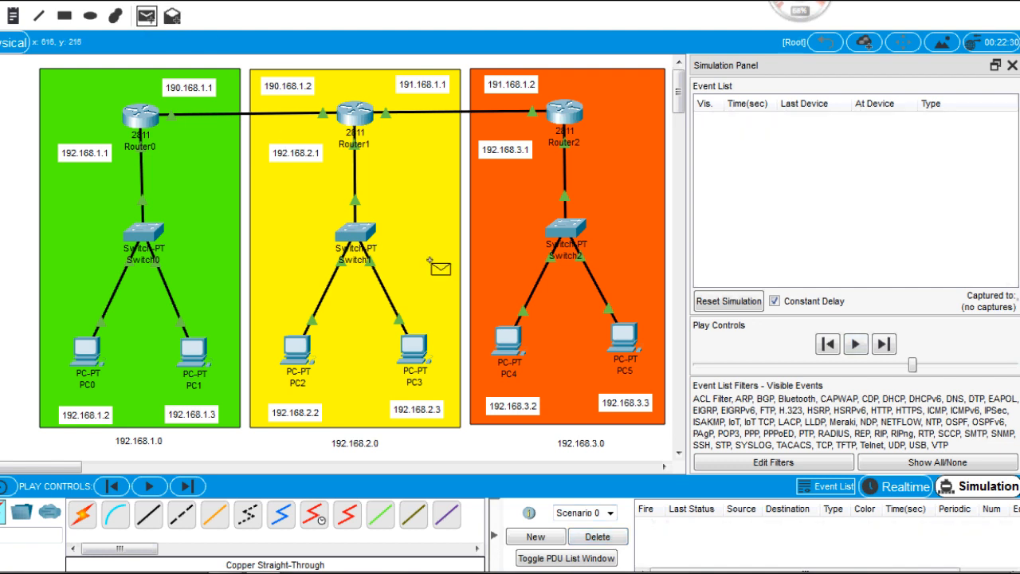
pyautogui.click(507, 338)
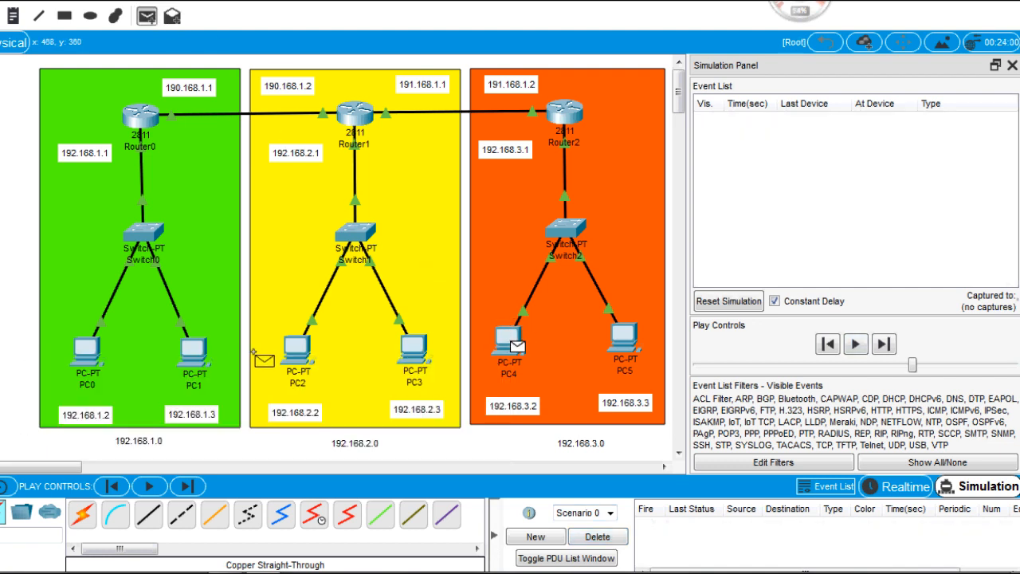
pyautogui.click(86, 355)
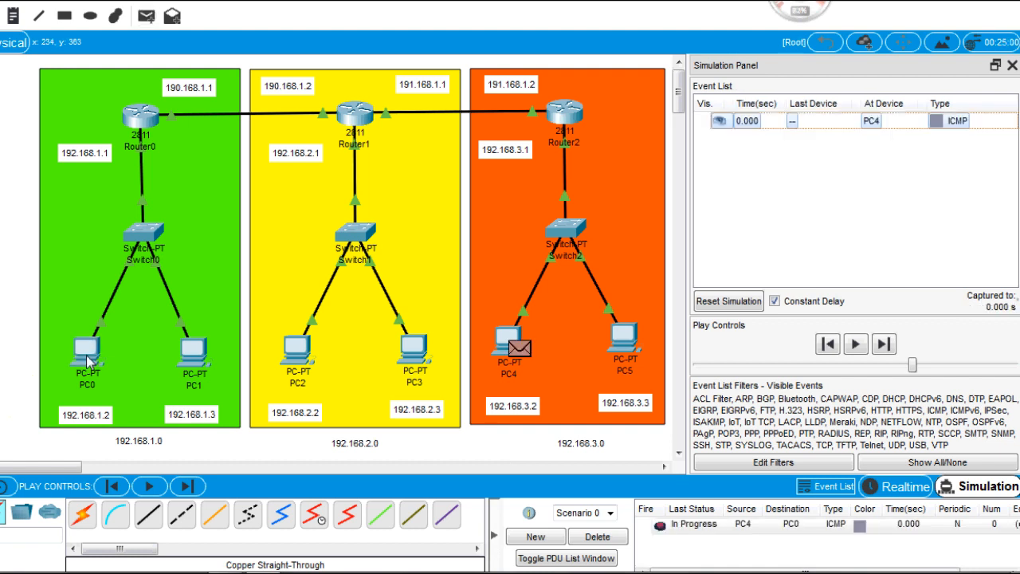
pyautogui.click(864, 349)
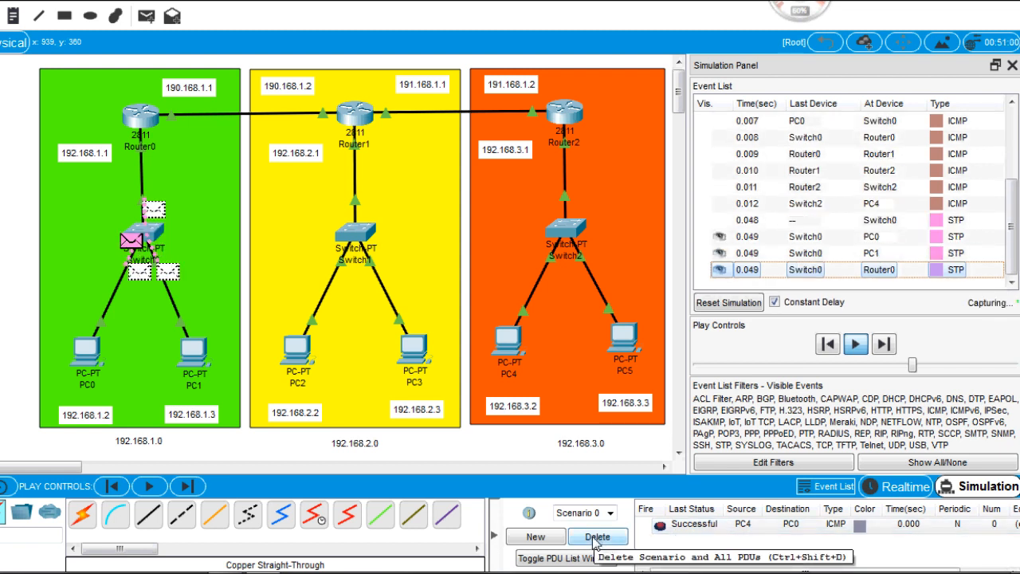
pyautogui.click(593, 540)
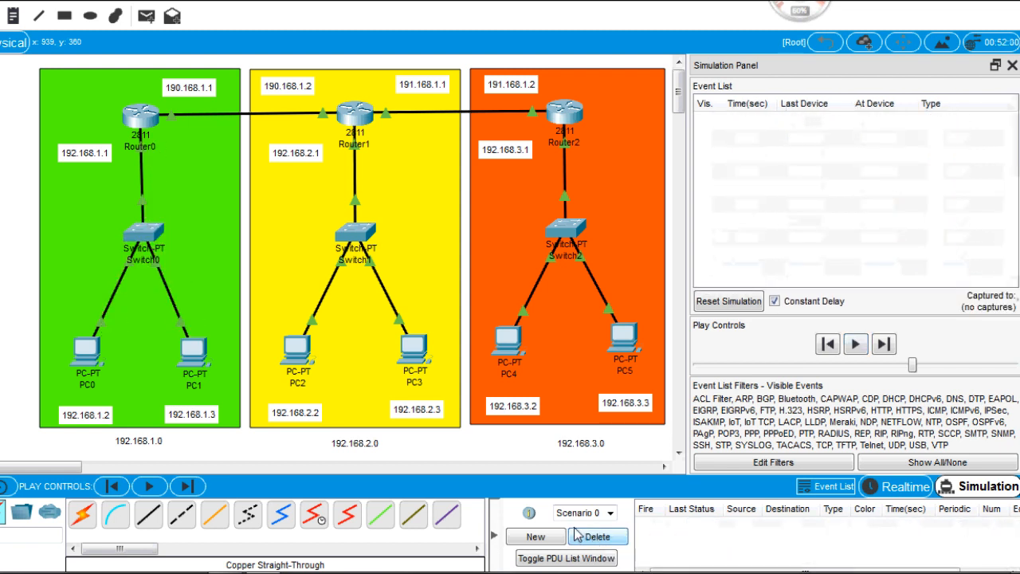
# Test connectivity by playing a simple PDU from PC4 to PC2, and stop the simulation playback.
pyautogui.click(147, 17)
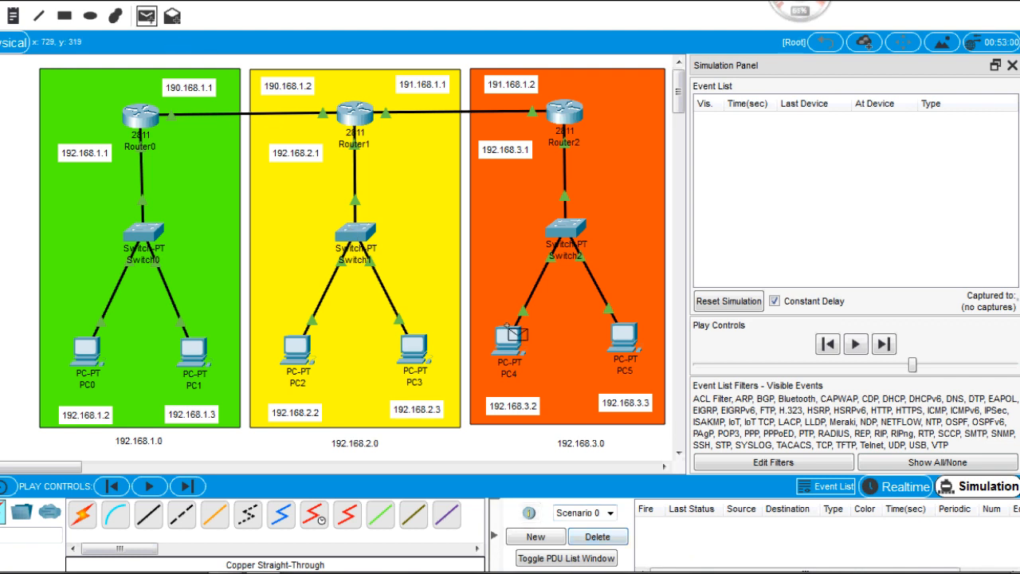
pyautogui.click(508, 341)
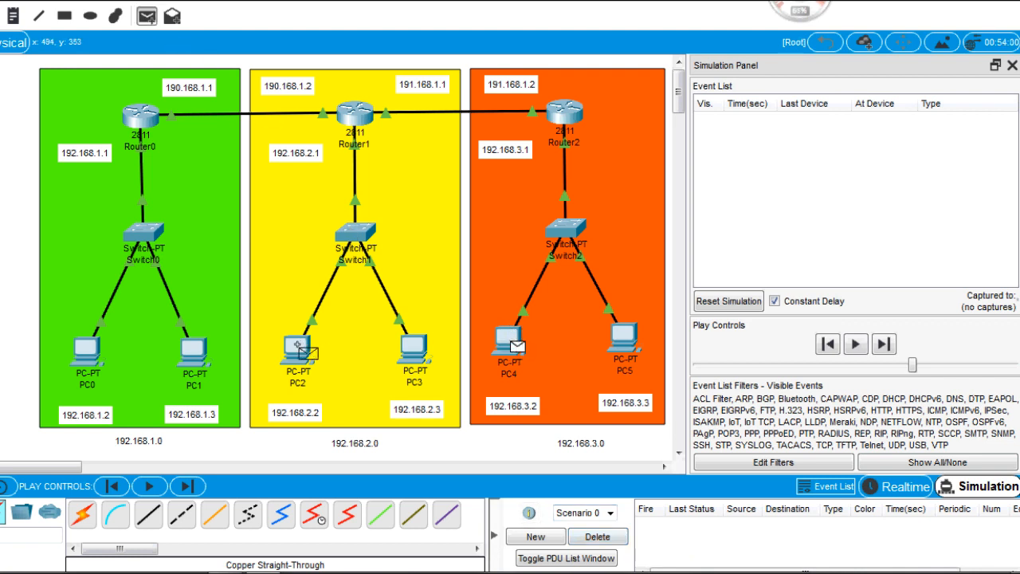
pyautogui.click(298, 348)
pyautogui.click(857, 344)
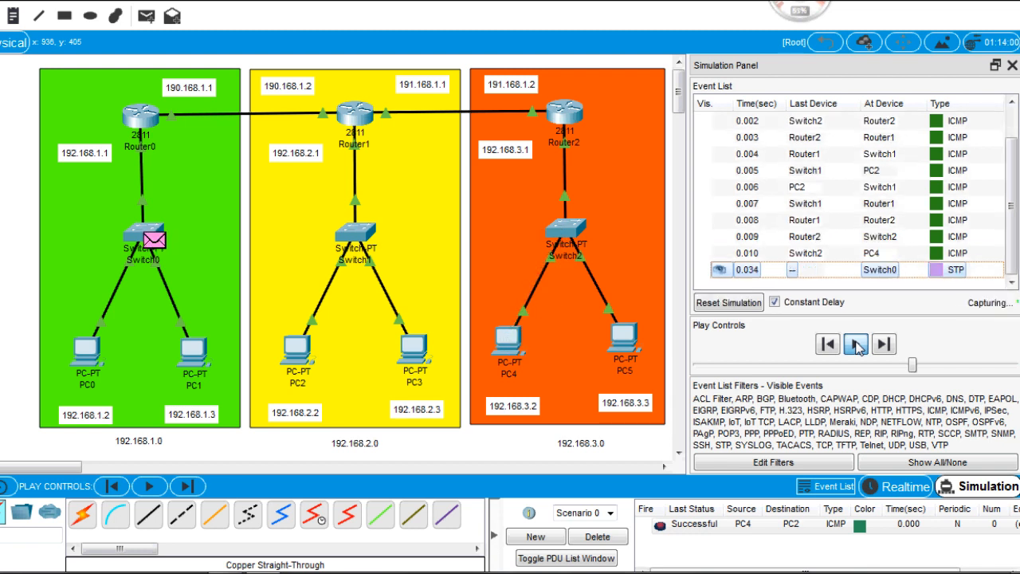
pyautogui.click(858, 346)
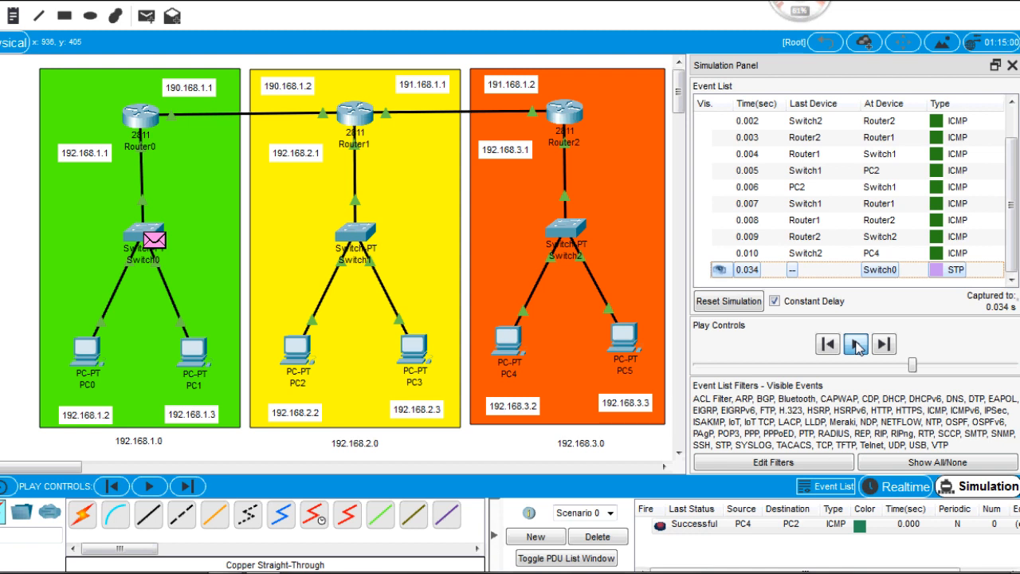